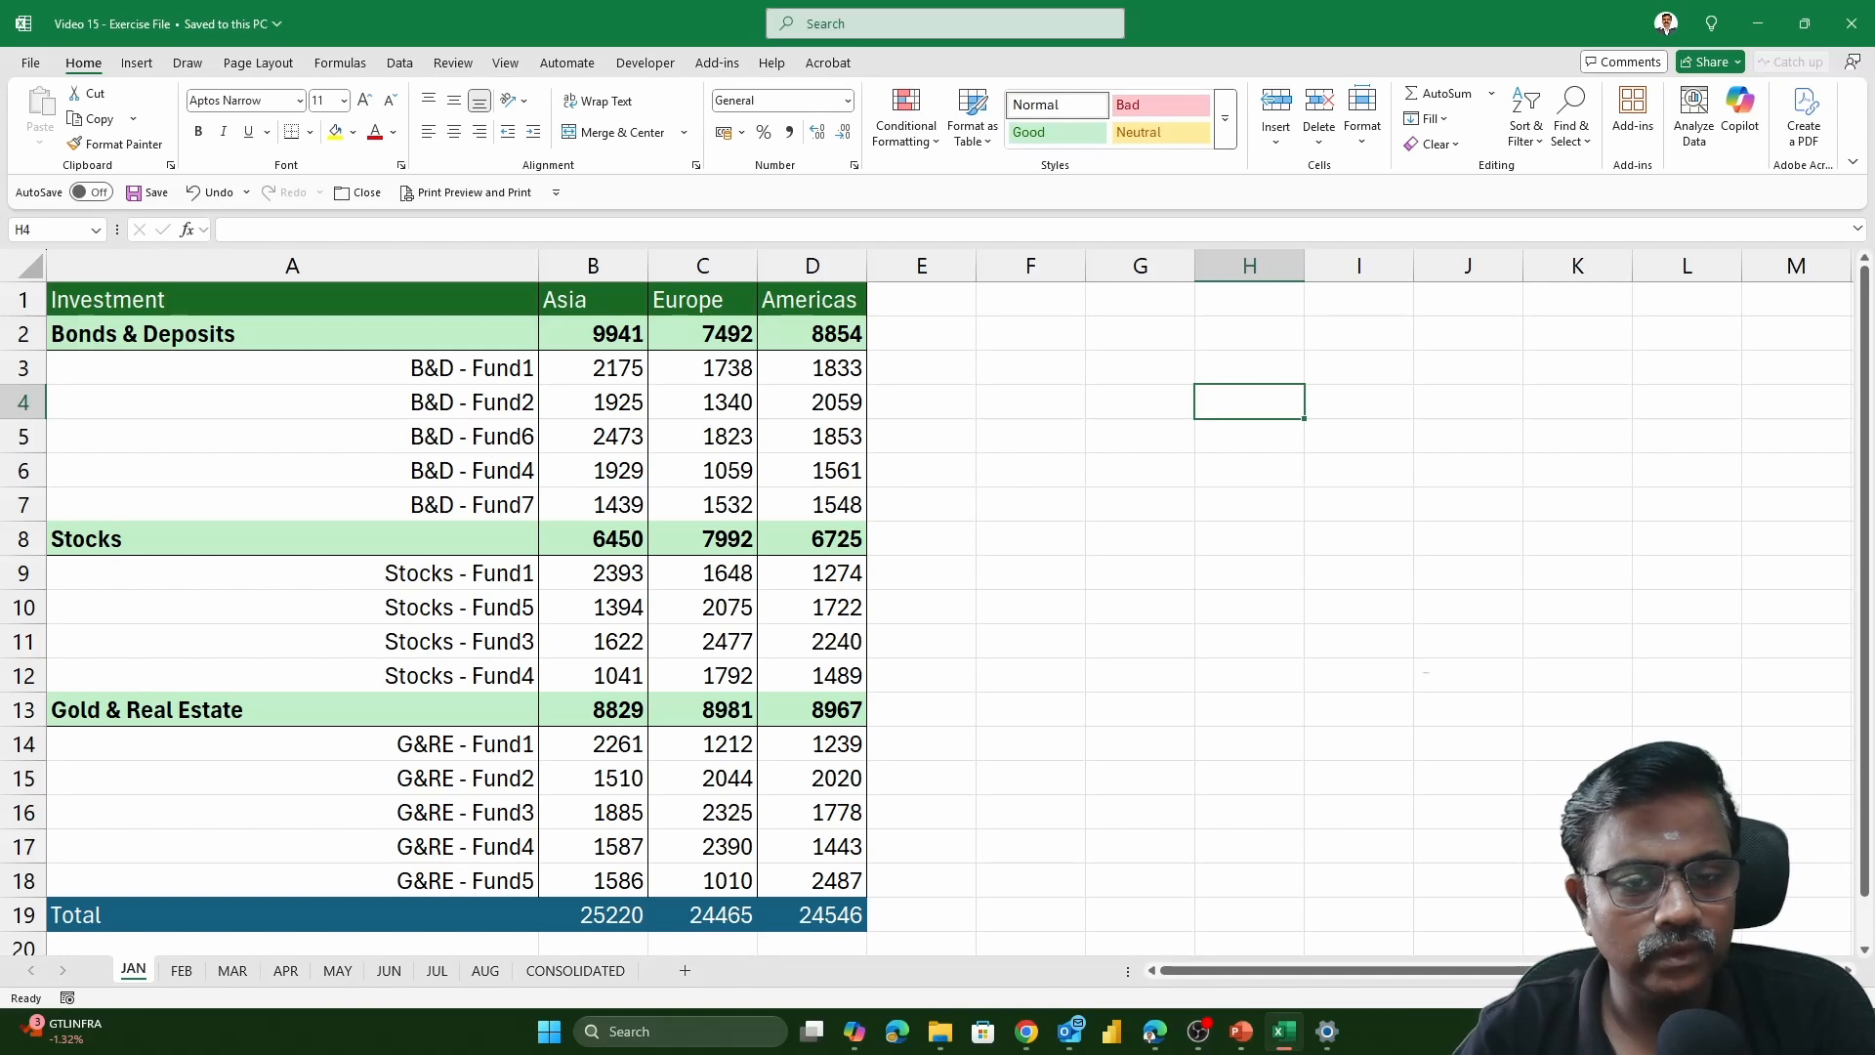
Review the investment tables on the monthly sheets JAN through AUG, comparing their fund rows and region columns
{"action": "left_click", "coordinate": [1255, 514]}
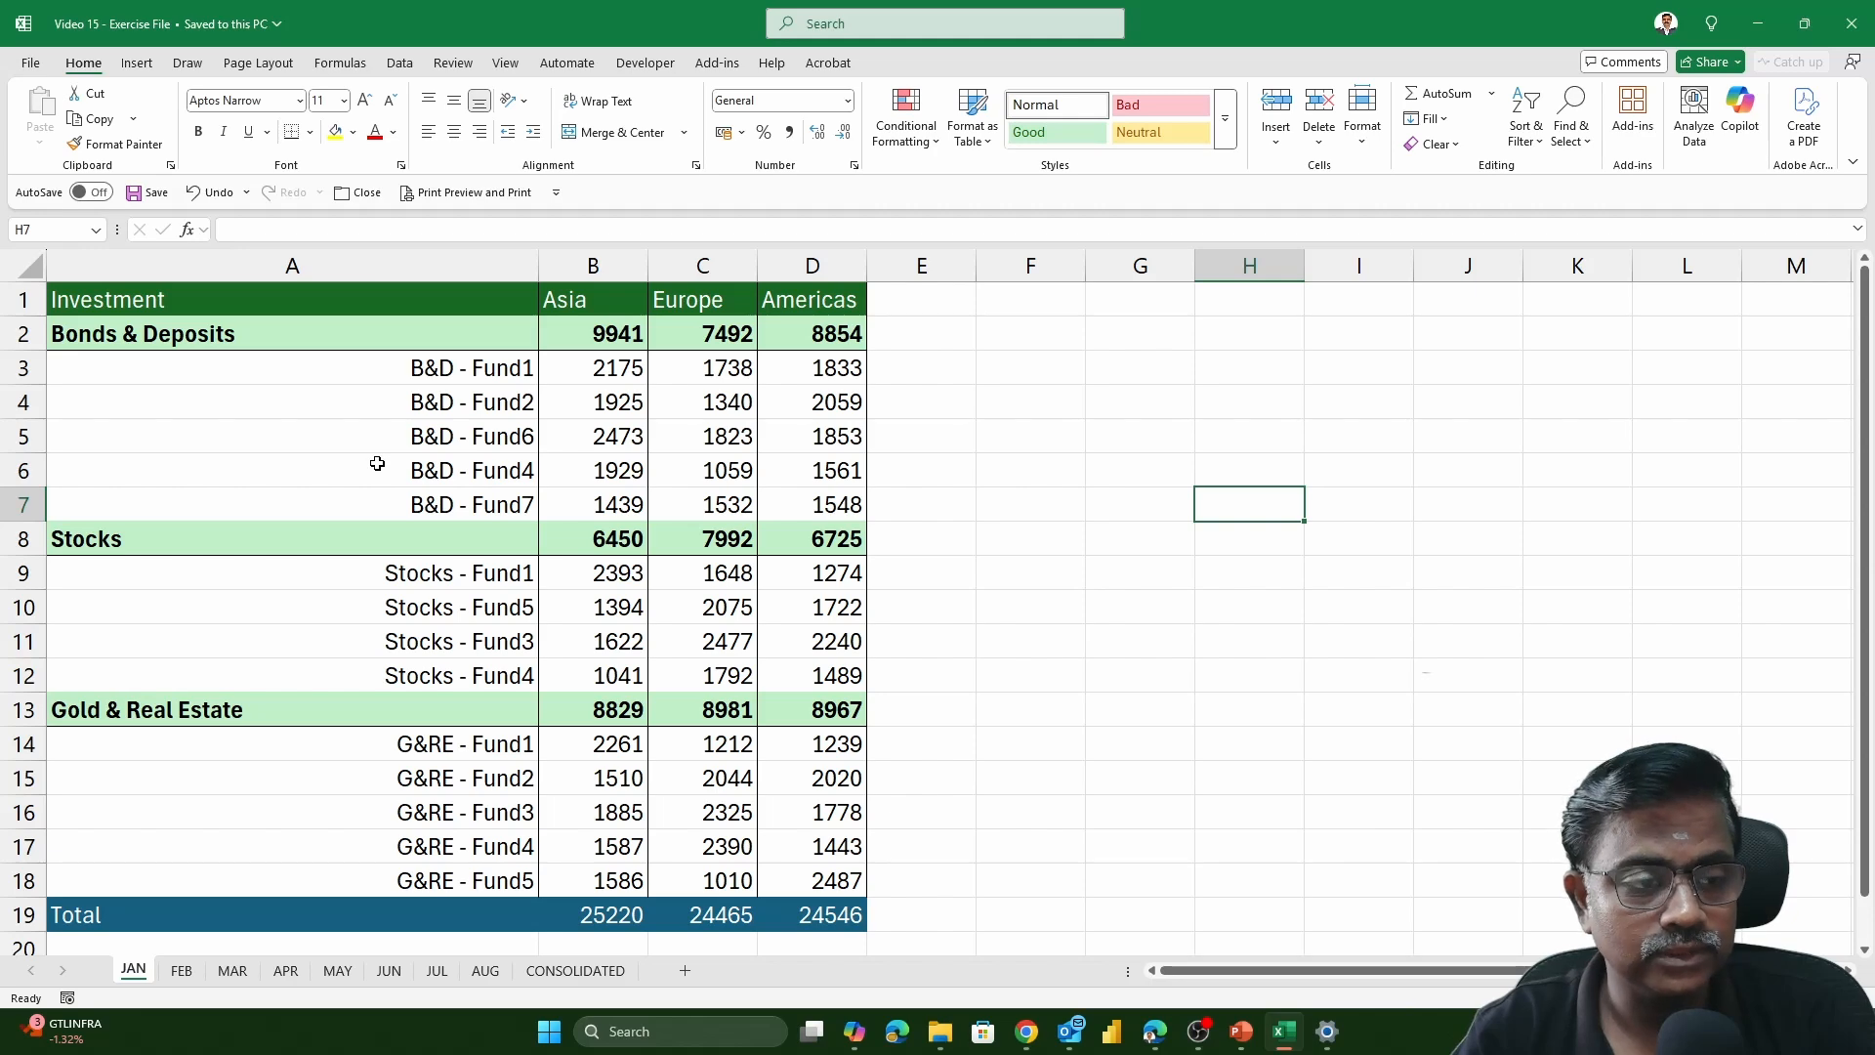
{"action": "left_click", "coordinate": [182, 972]}
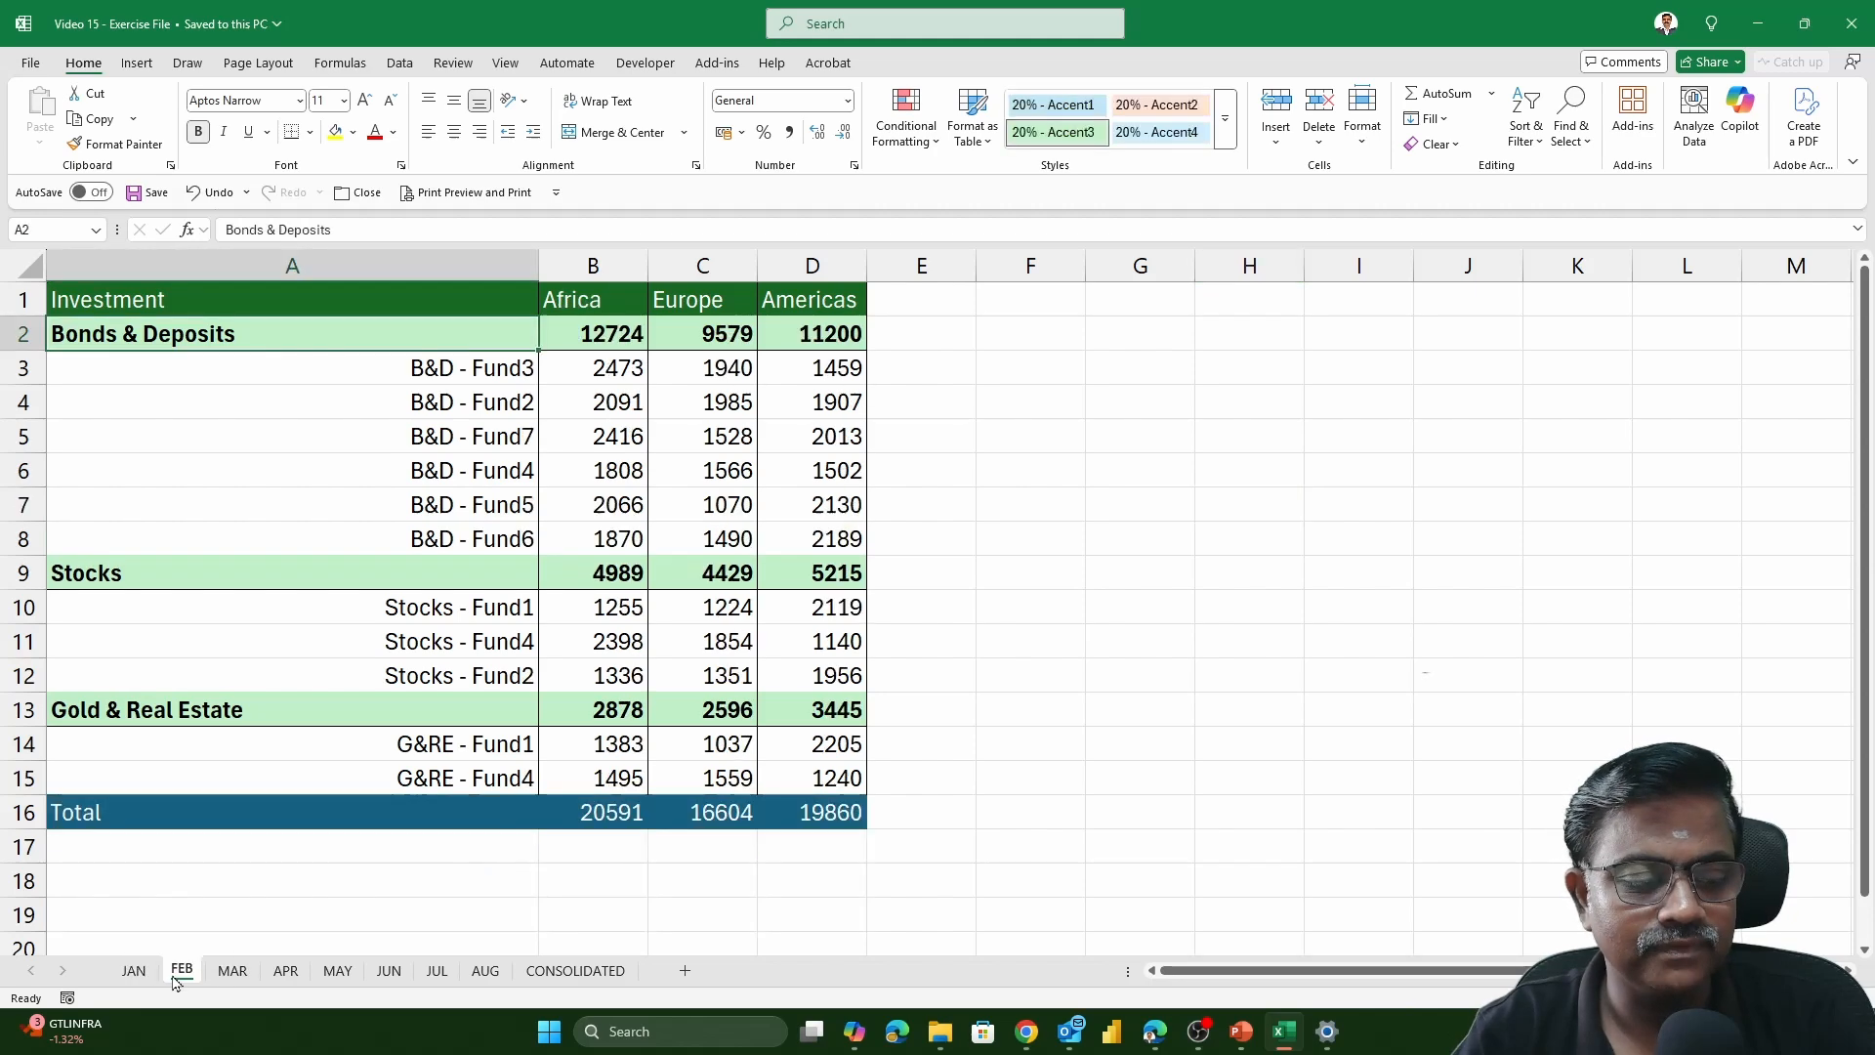
{"action": "left_click", "coordinate": [226, 973]}
{"action": "left_click", "coordinate": [369, 400]}
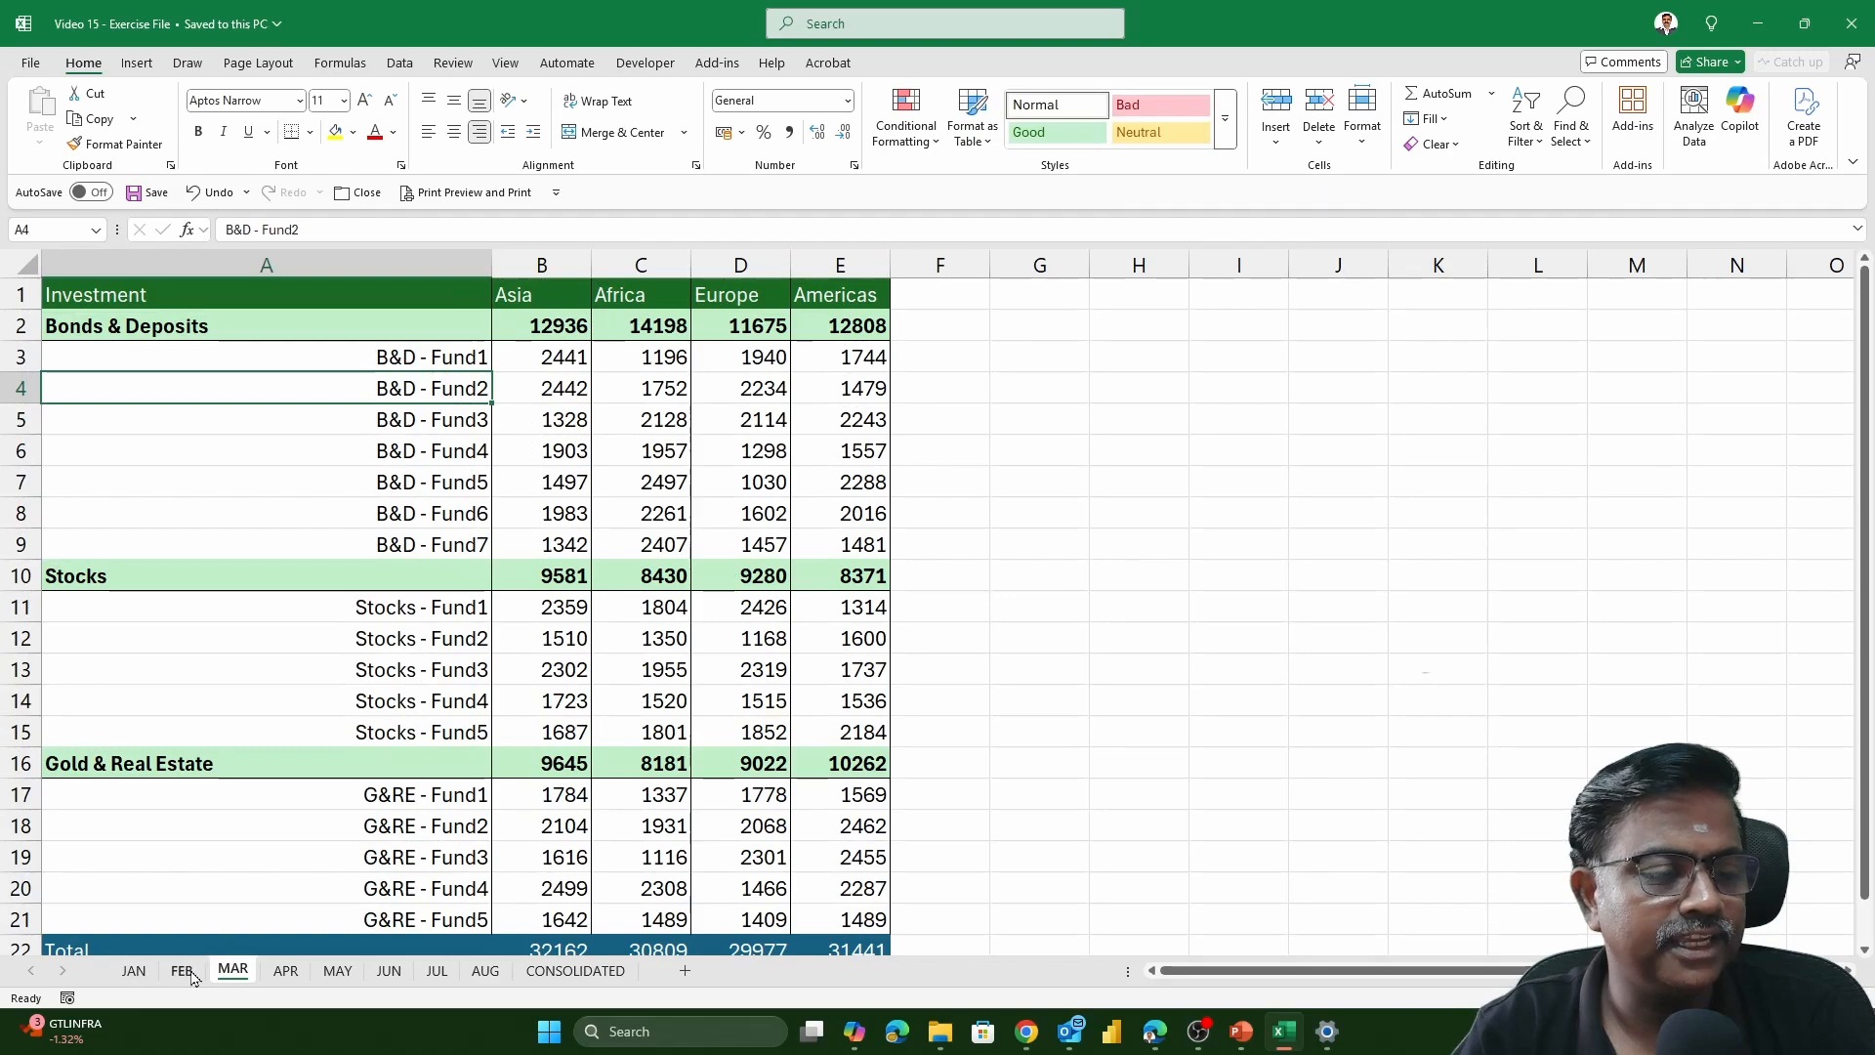
{"action": "key", "text": "ctrl+Page_Down"}
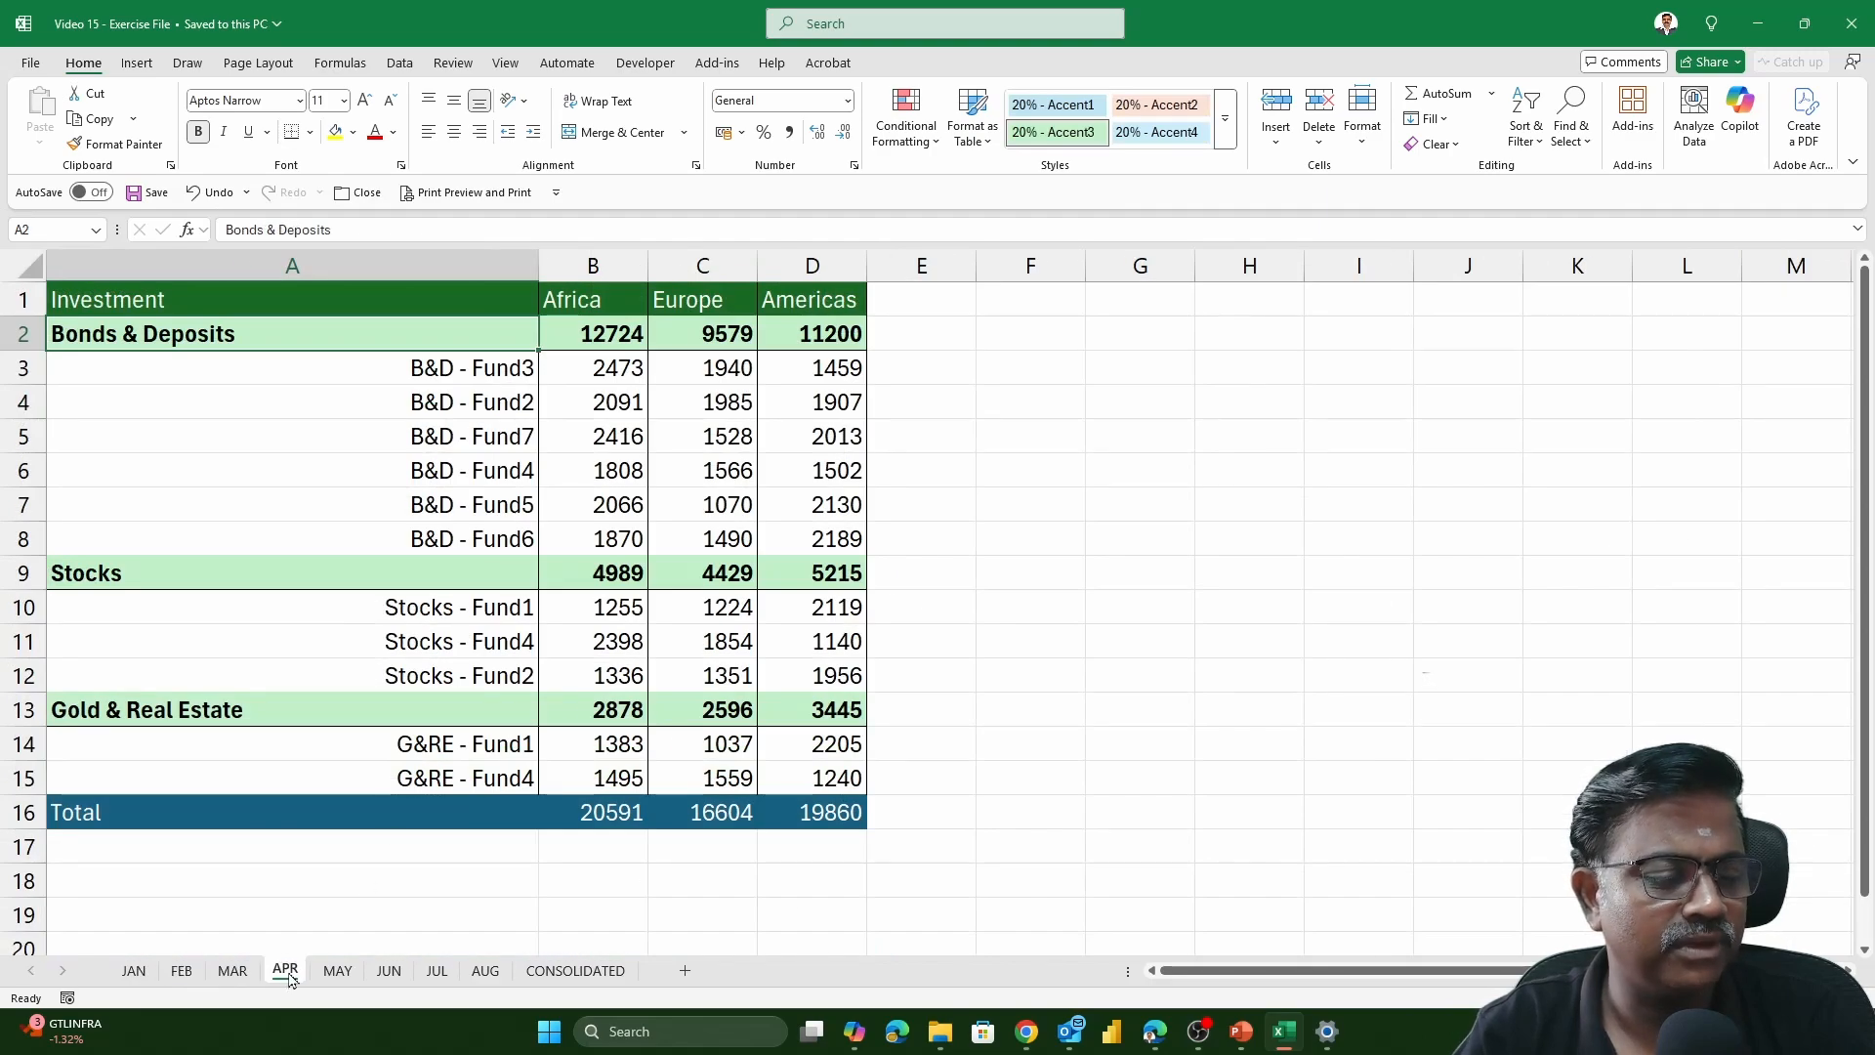
{"action": "left_click", "coordinate": [337, 974]}
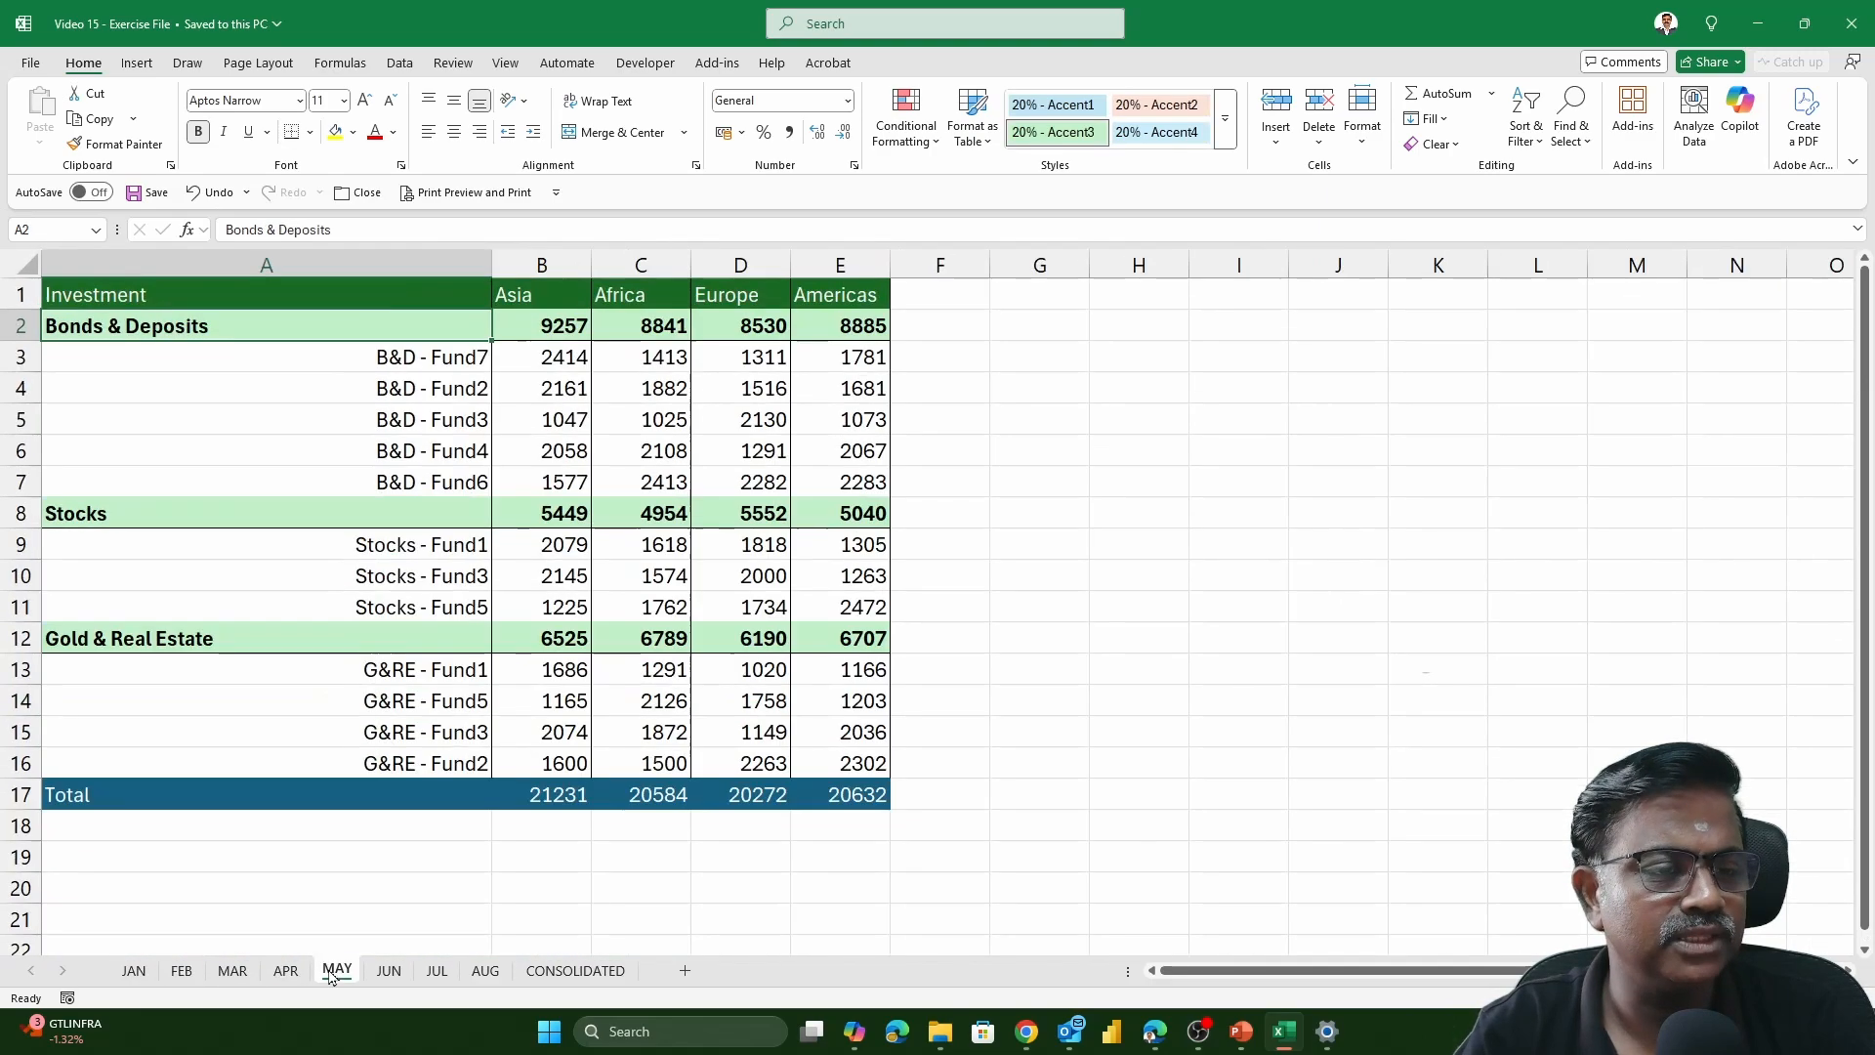
{"action": "left_click", "coordinate": [391, 972]}
{"action": "left_click", "coordinate": [436, 972]}
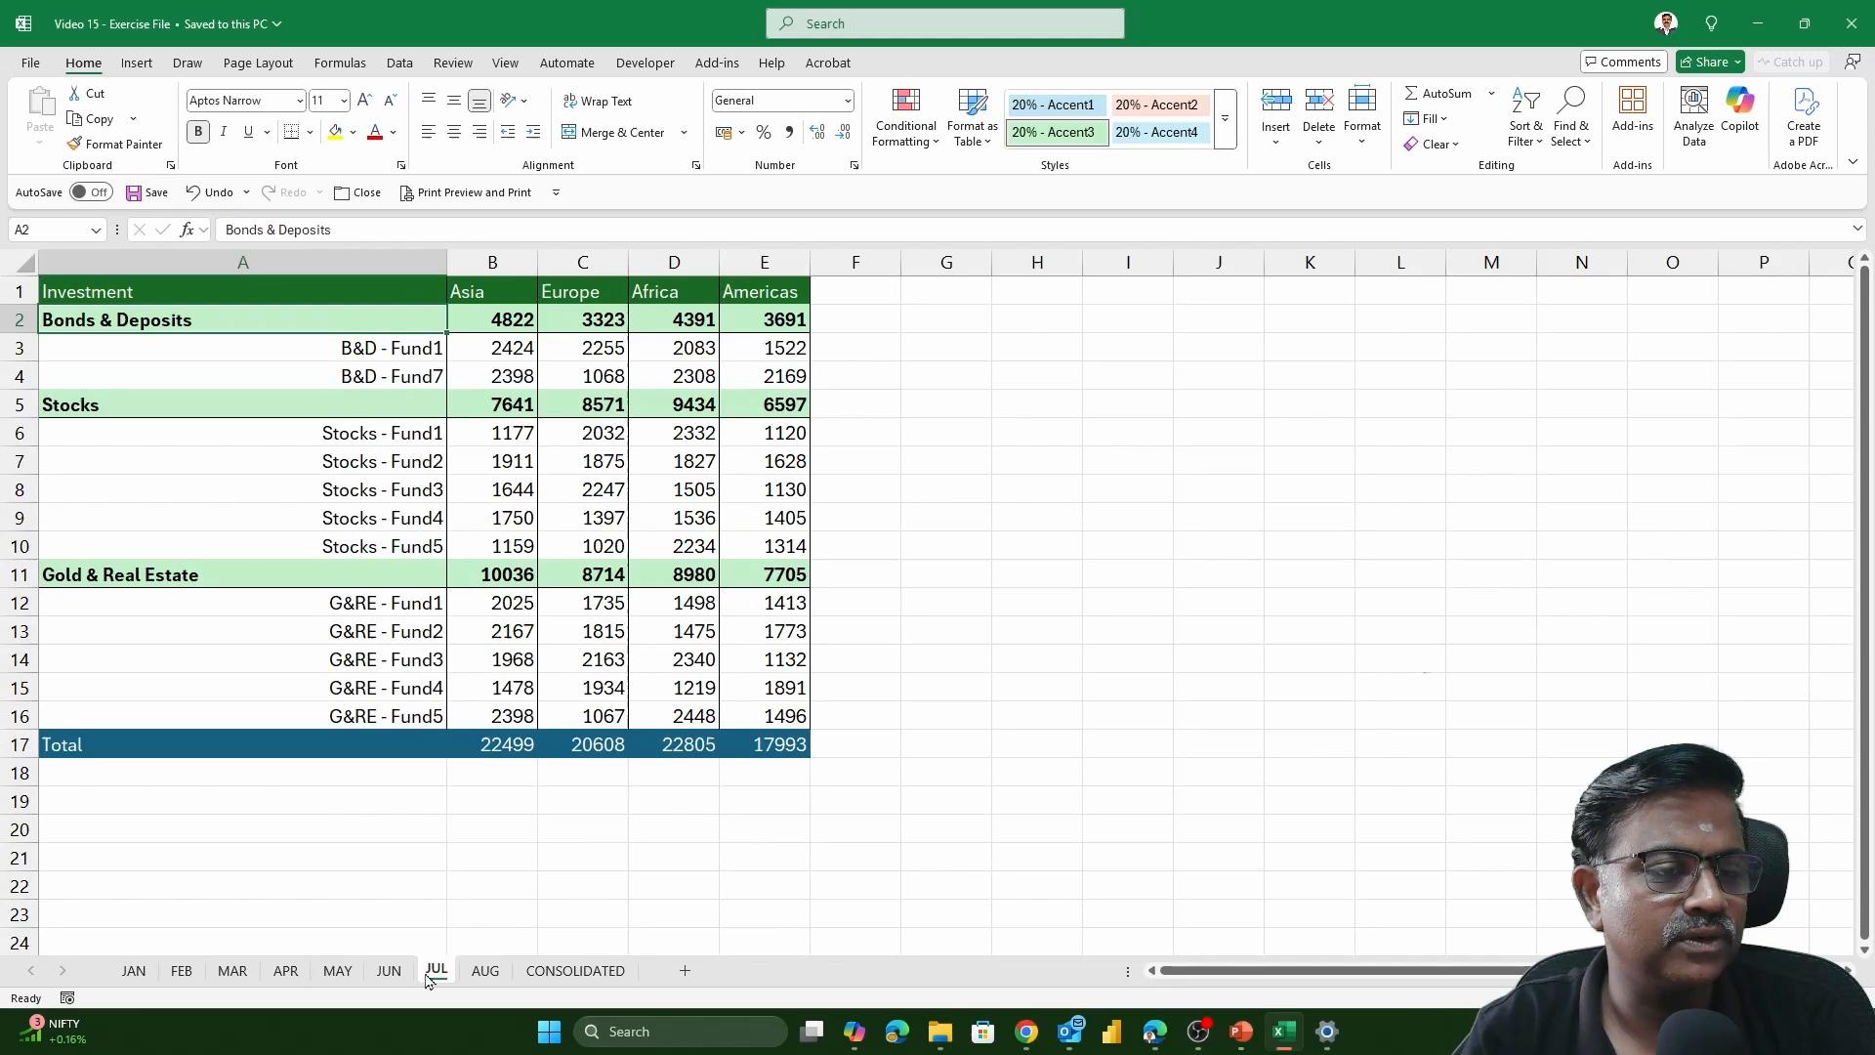
{"action": "left_click", "coordinate": [484, 972]}
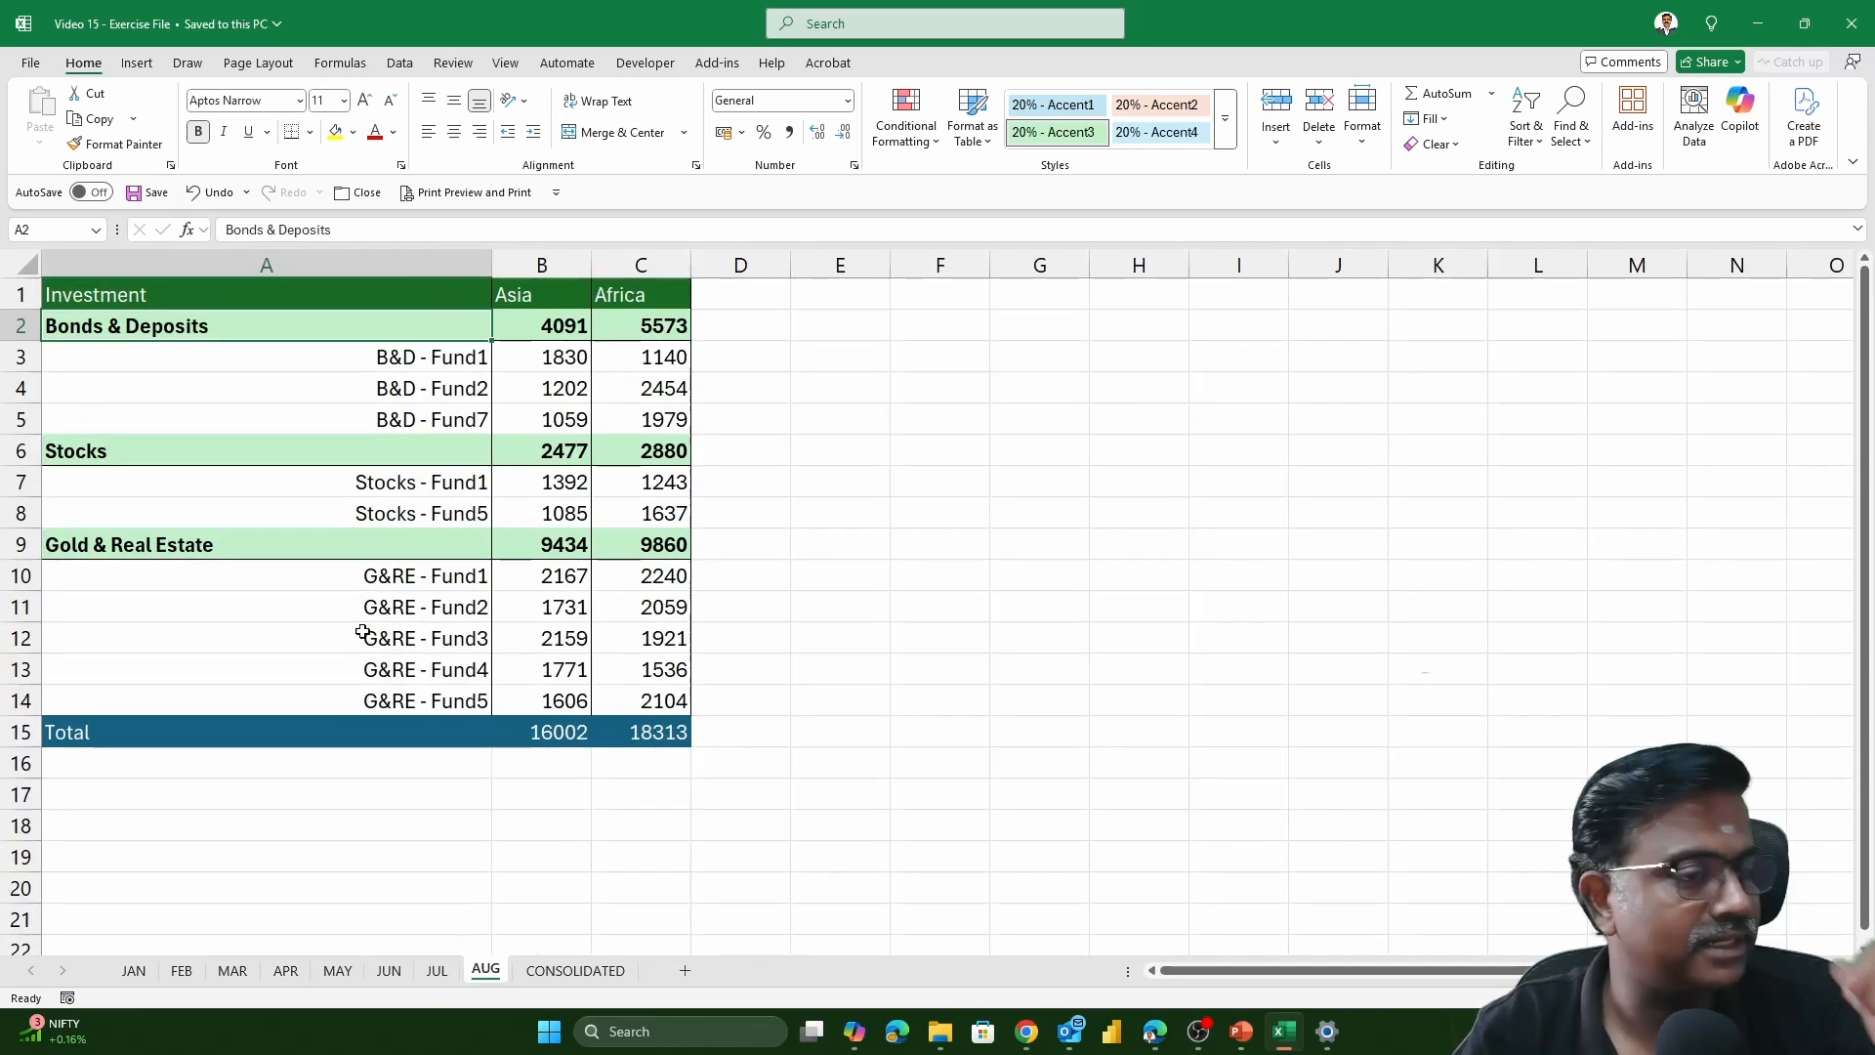
{"action": "left_click_drag", "start_coordinate": [359, 358], "coordinate": [375, 398]}
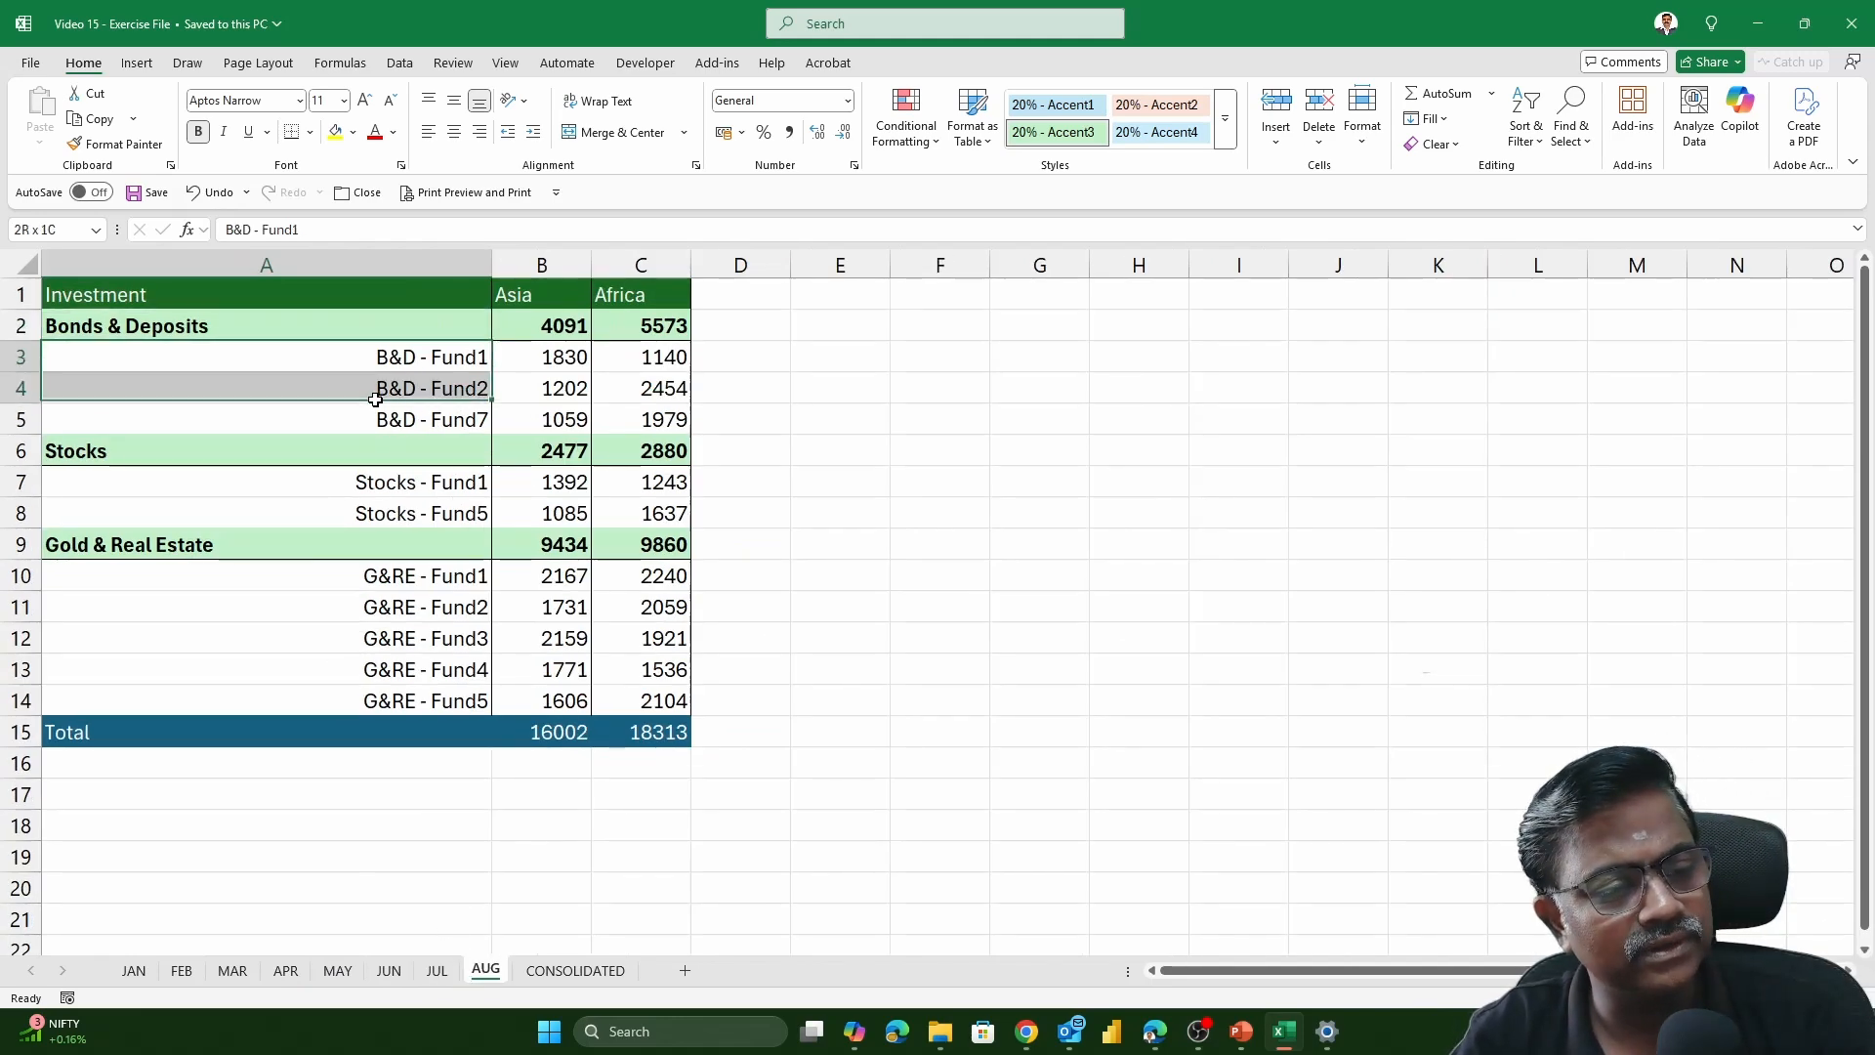
{"action": "left_click", "coordinate": [435, 970]}
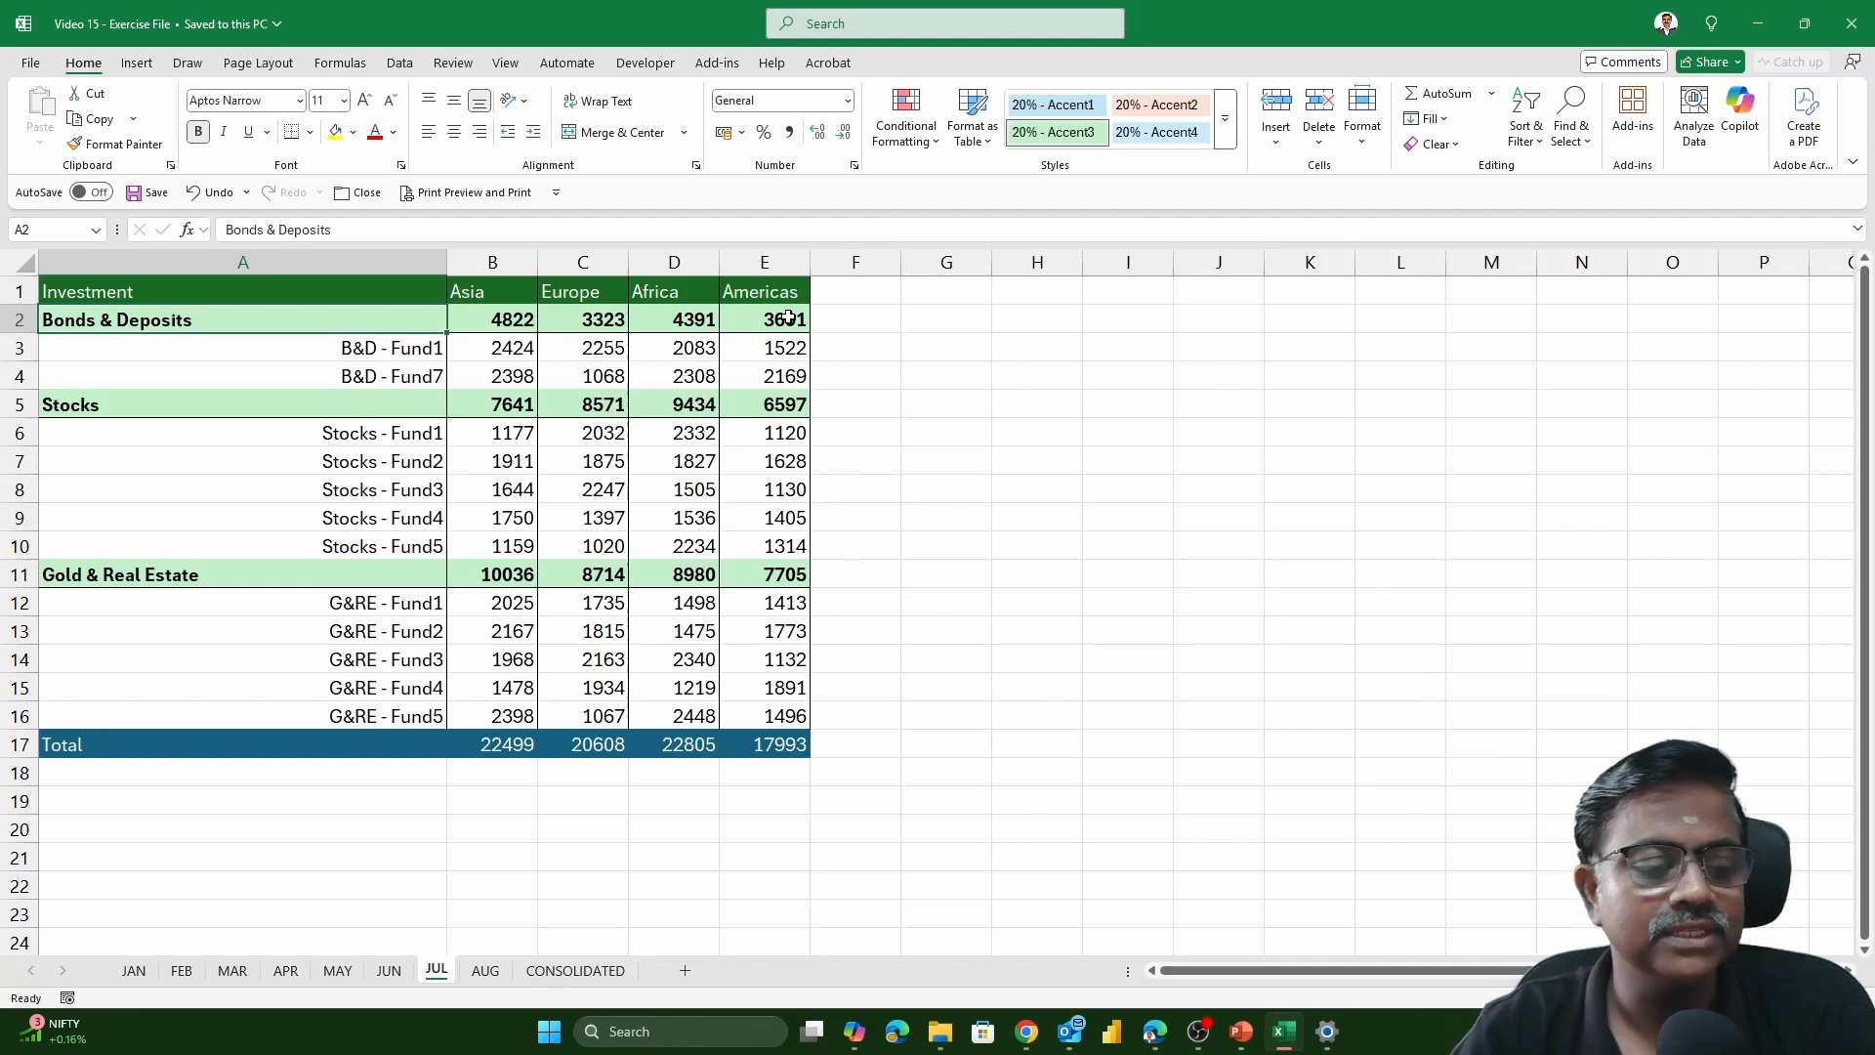
Switch to the empty CONSOLIDATED sheet and bring up the data tools
{"action": "left_click", "coordinate": [548, 970]}
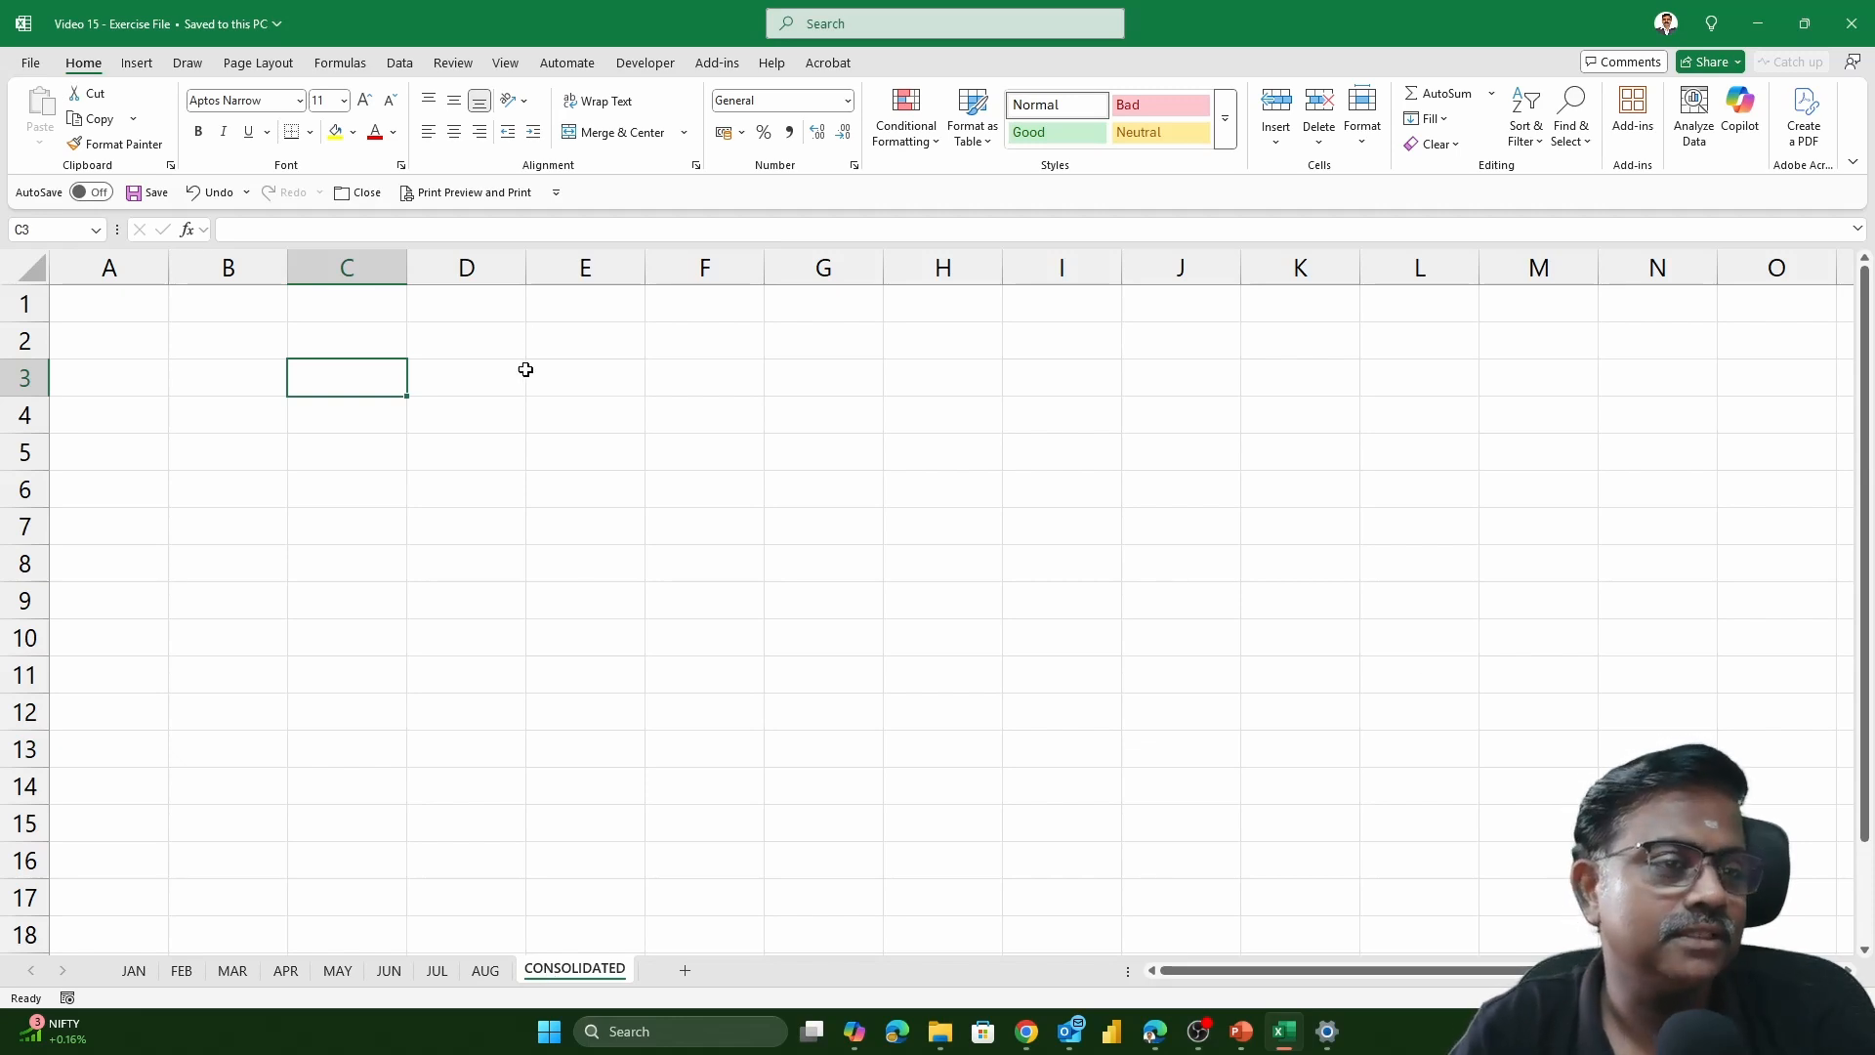
{"action": "left_click", "coordinate": [406, 73]}
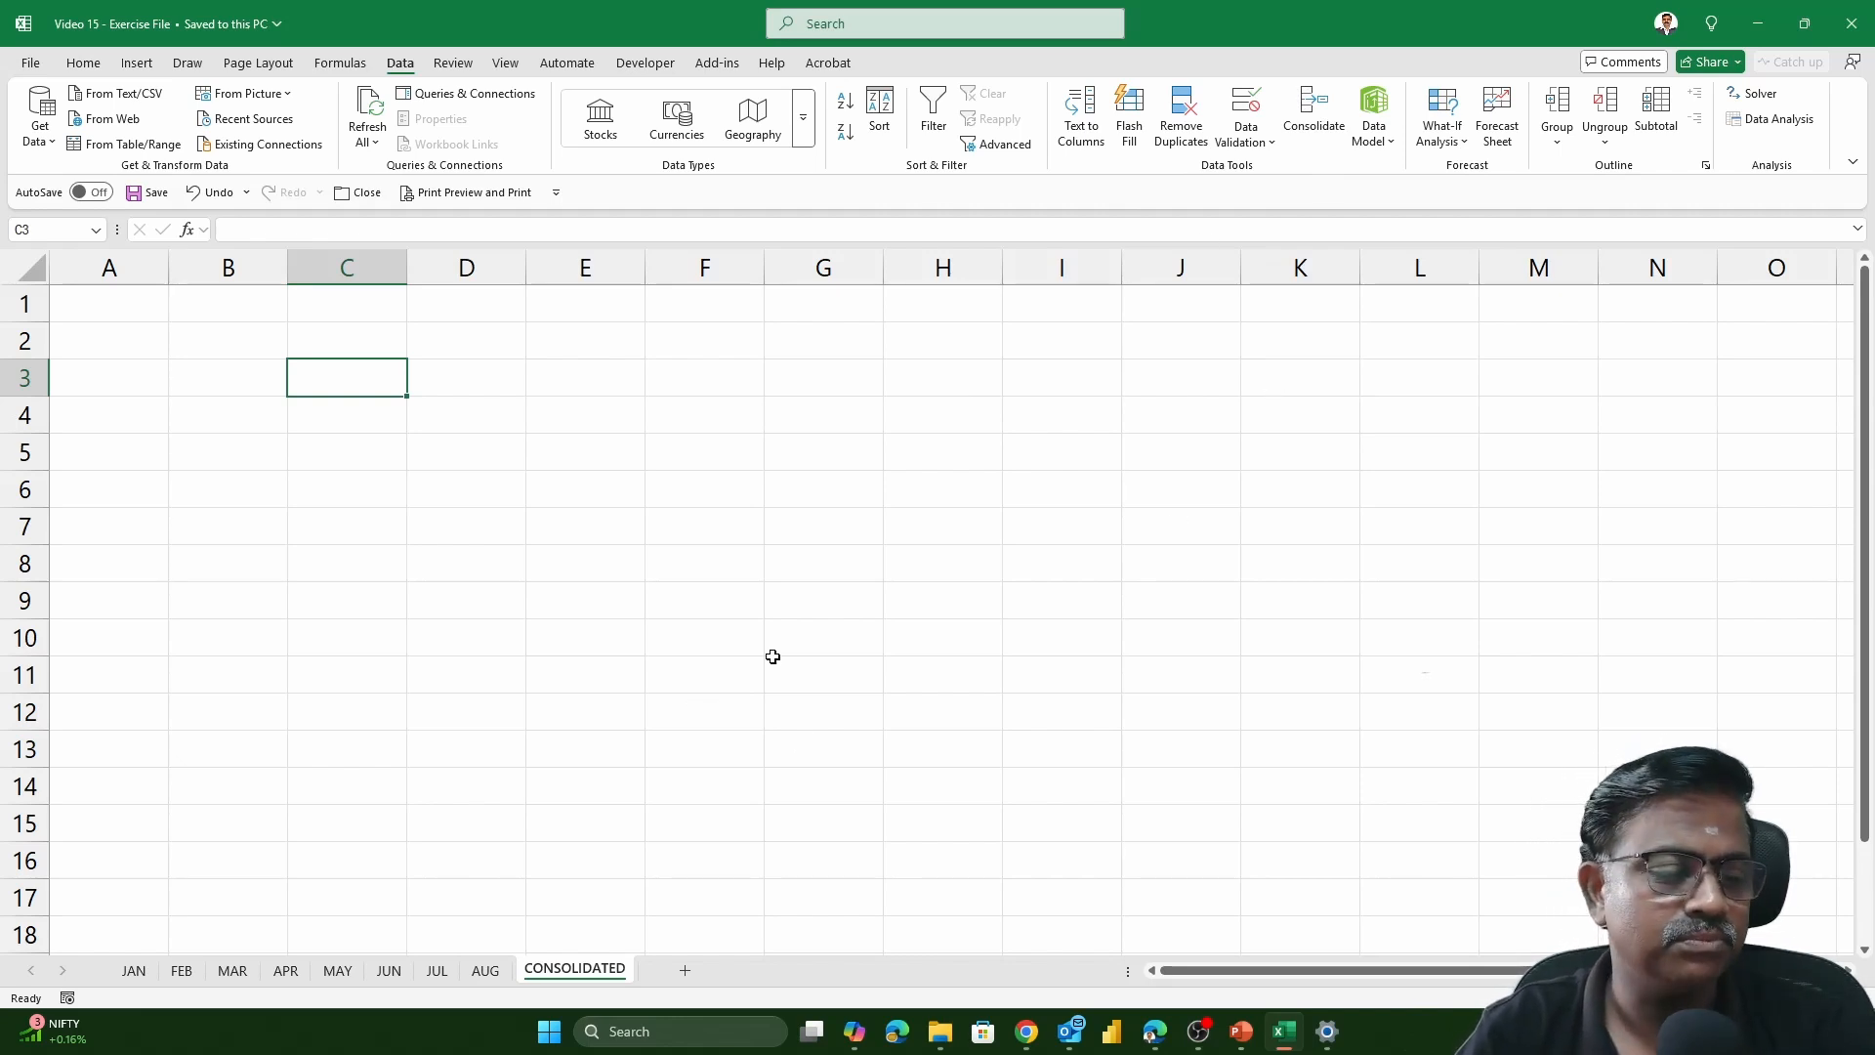
{"action": "left_click_drag", "start_coordinate": [128, 309], "coordinate": [857, 727]}
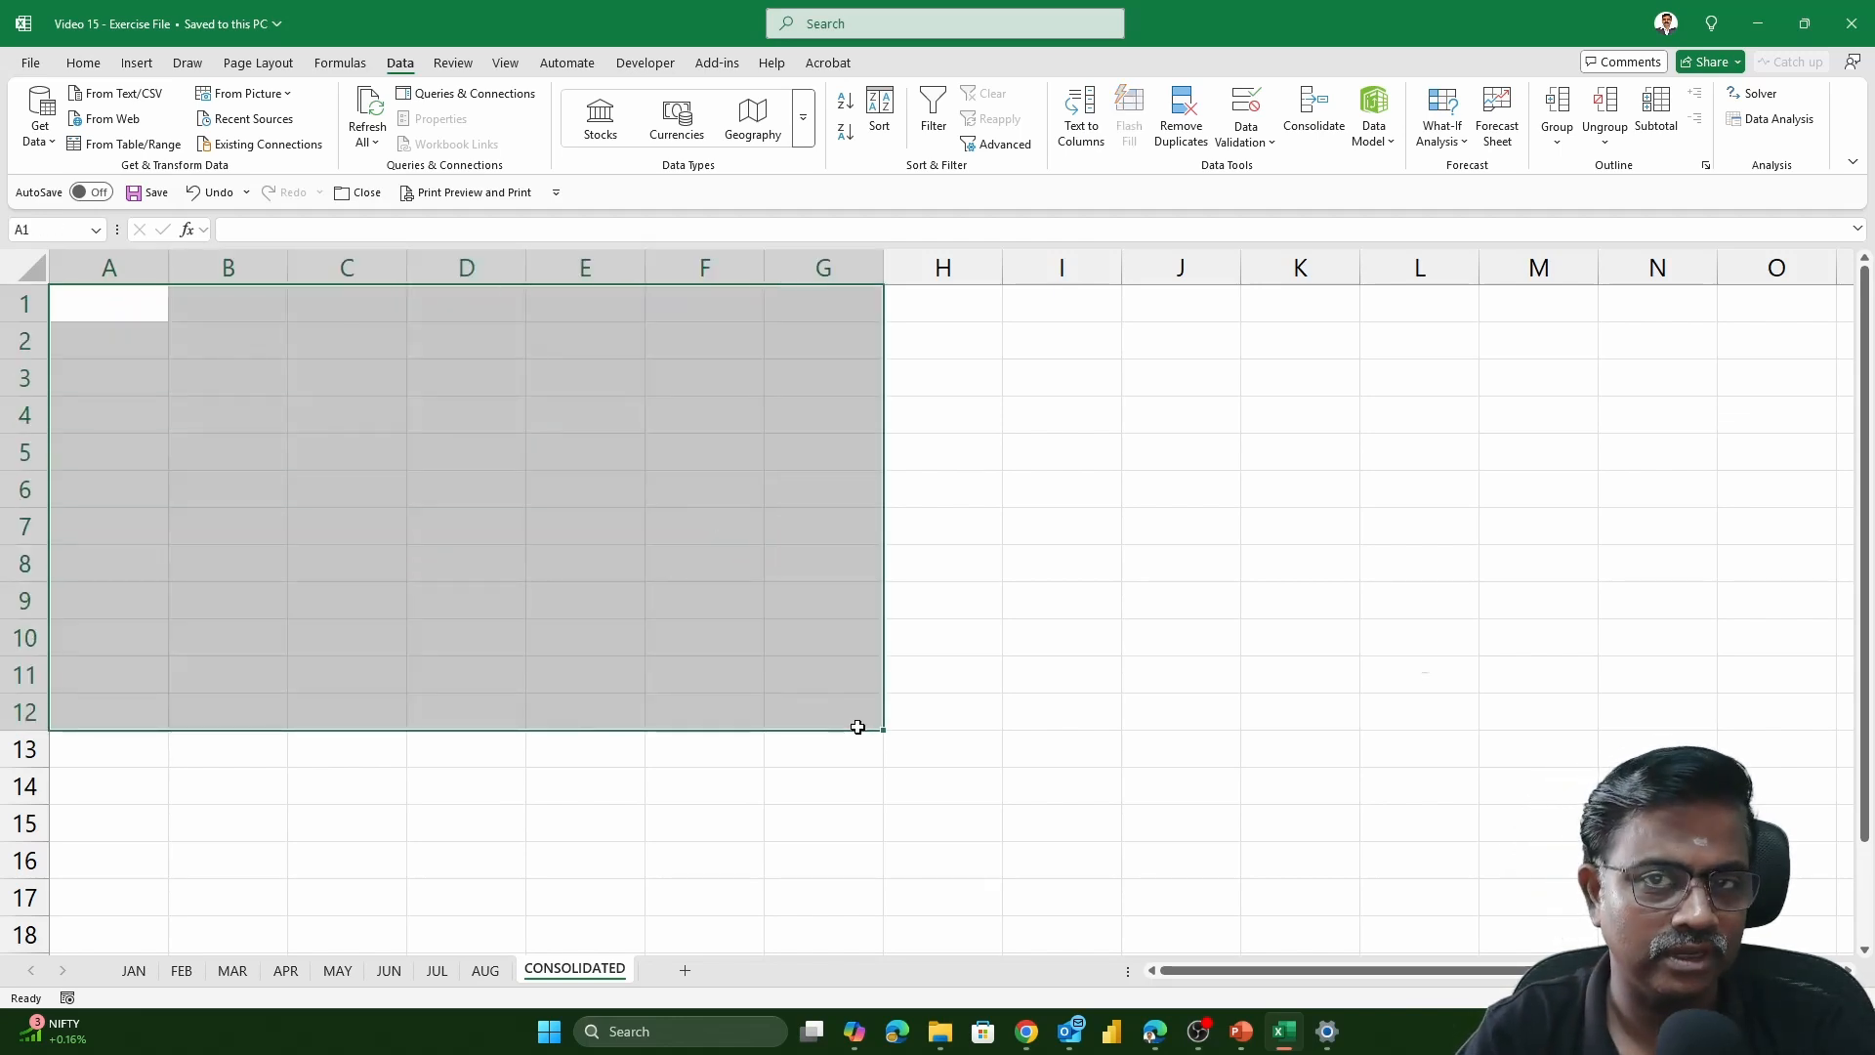
{"action": "scroll", "coordinate": [113, 299], "scroll_direction": "down", "scroll_amount": 2}
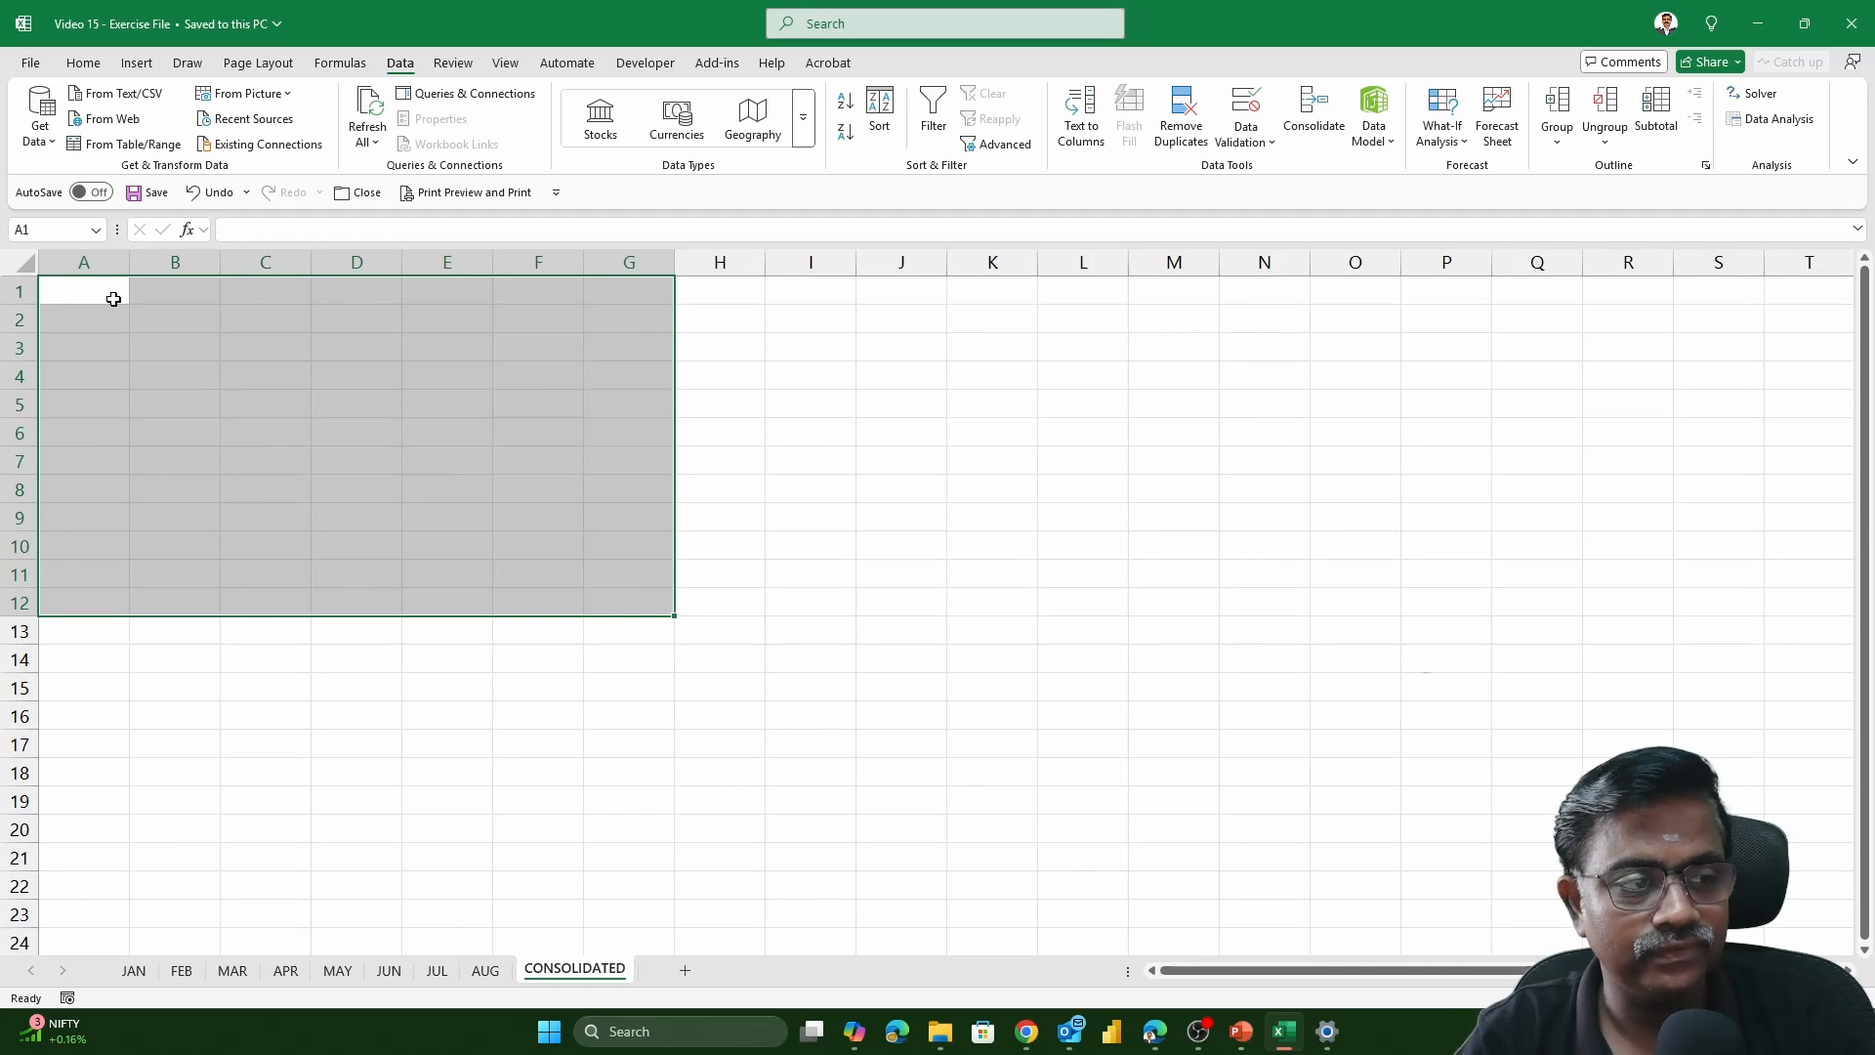
{"action": "left_click_drag", "start_coordinate": [113, 299], "coordinate": [1011, 843]}
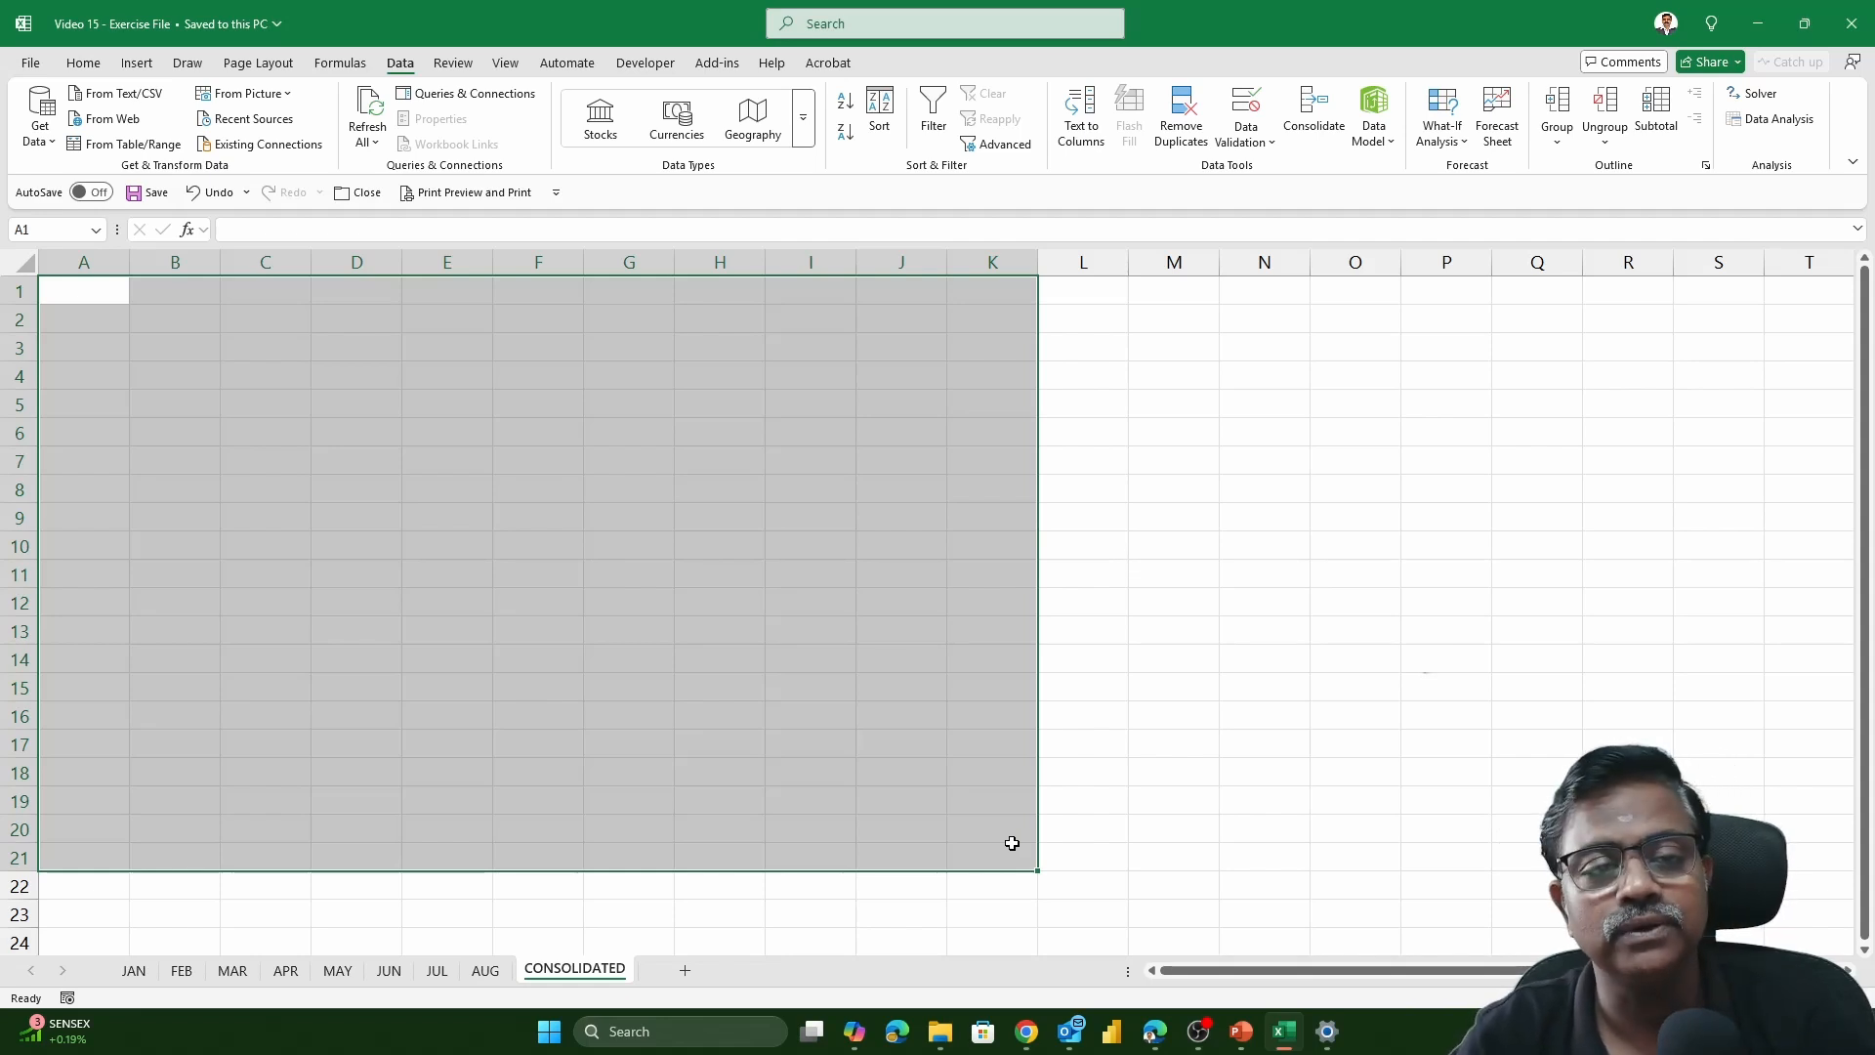
Start Consolidate with cell A1 of the CONSOLIDATED sheet as the destination, and keep Sum as the function
{"action": "left_click", "coordinate": [111, 299]}
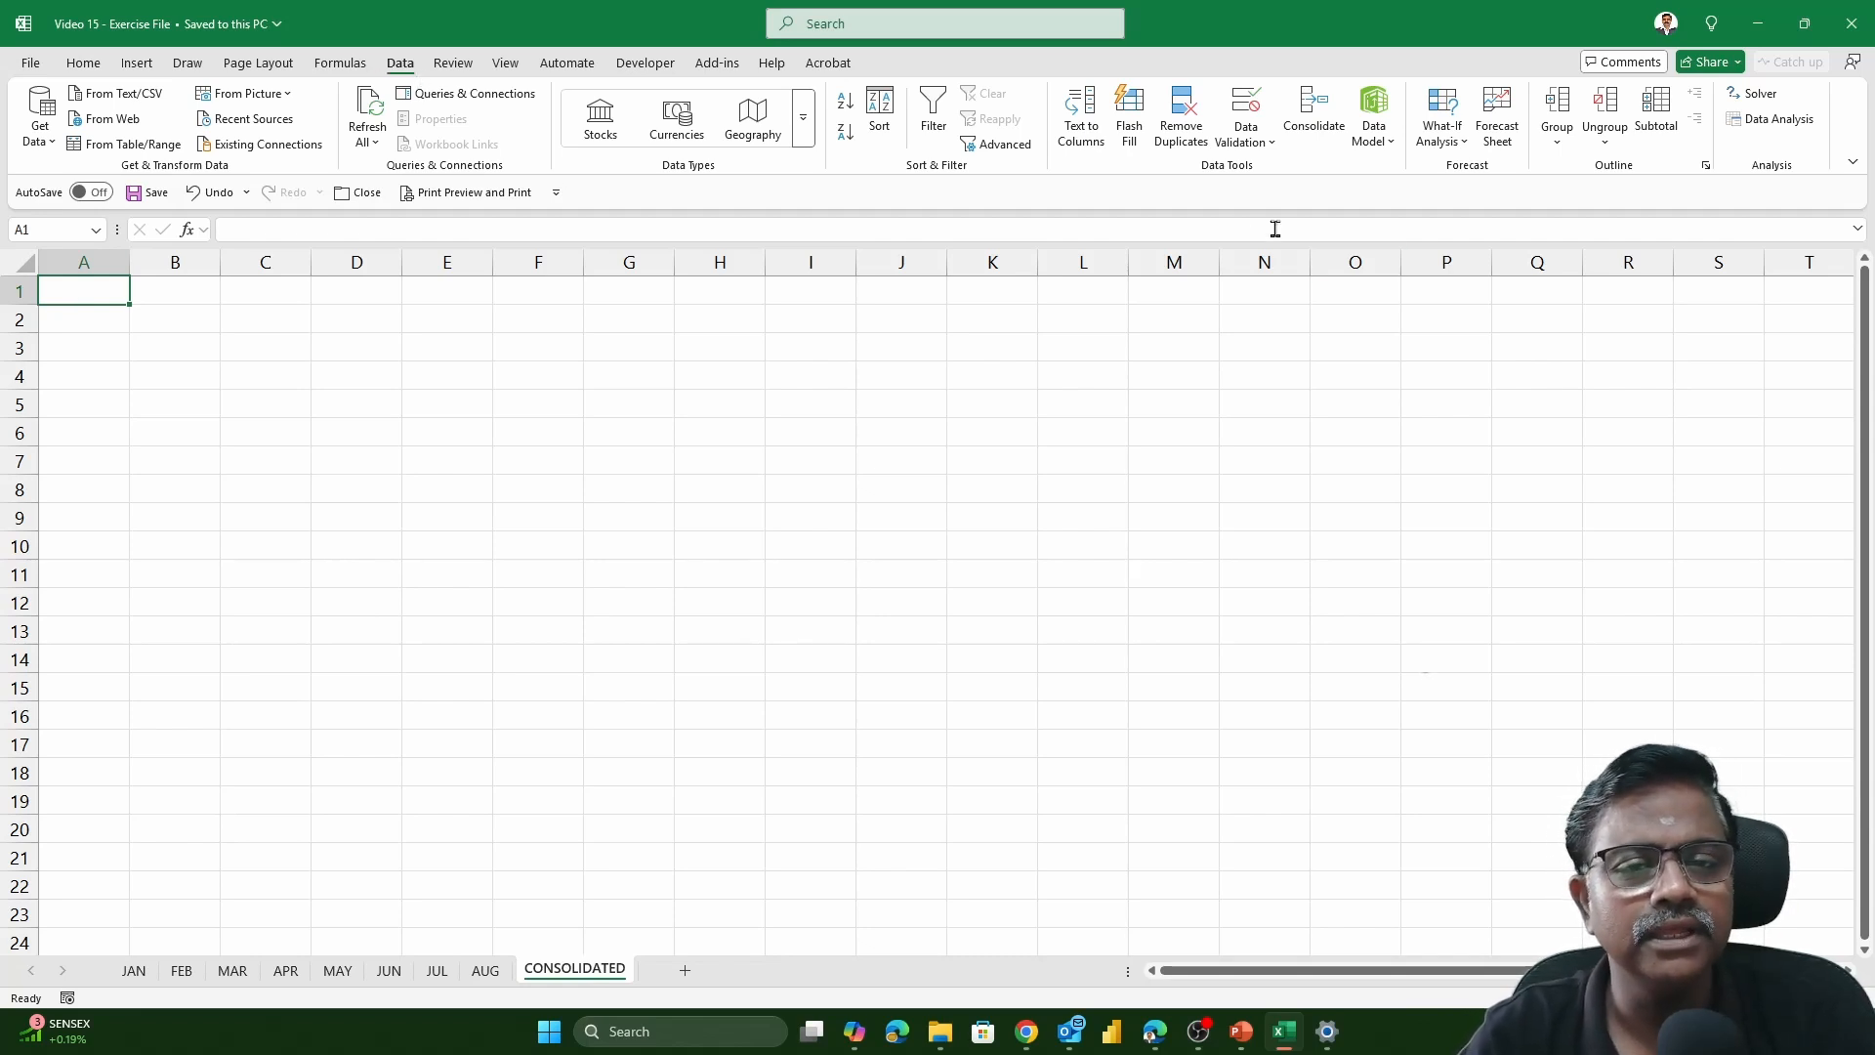
{"action": "left_click", "coordinate": [1314, 121]}
{"action": "left_click_drag", "start_coordinate": [1243, 266], "coordinate": [1175, 268]}
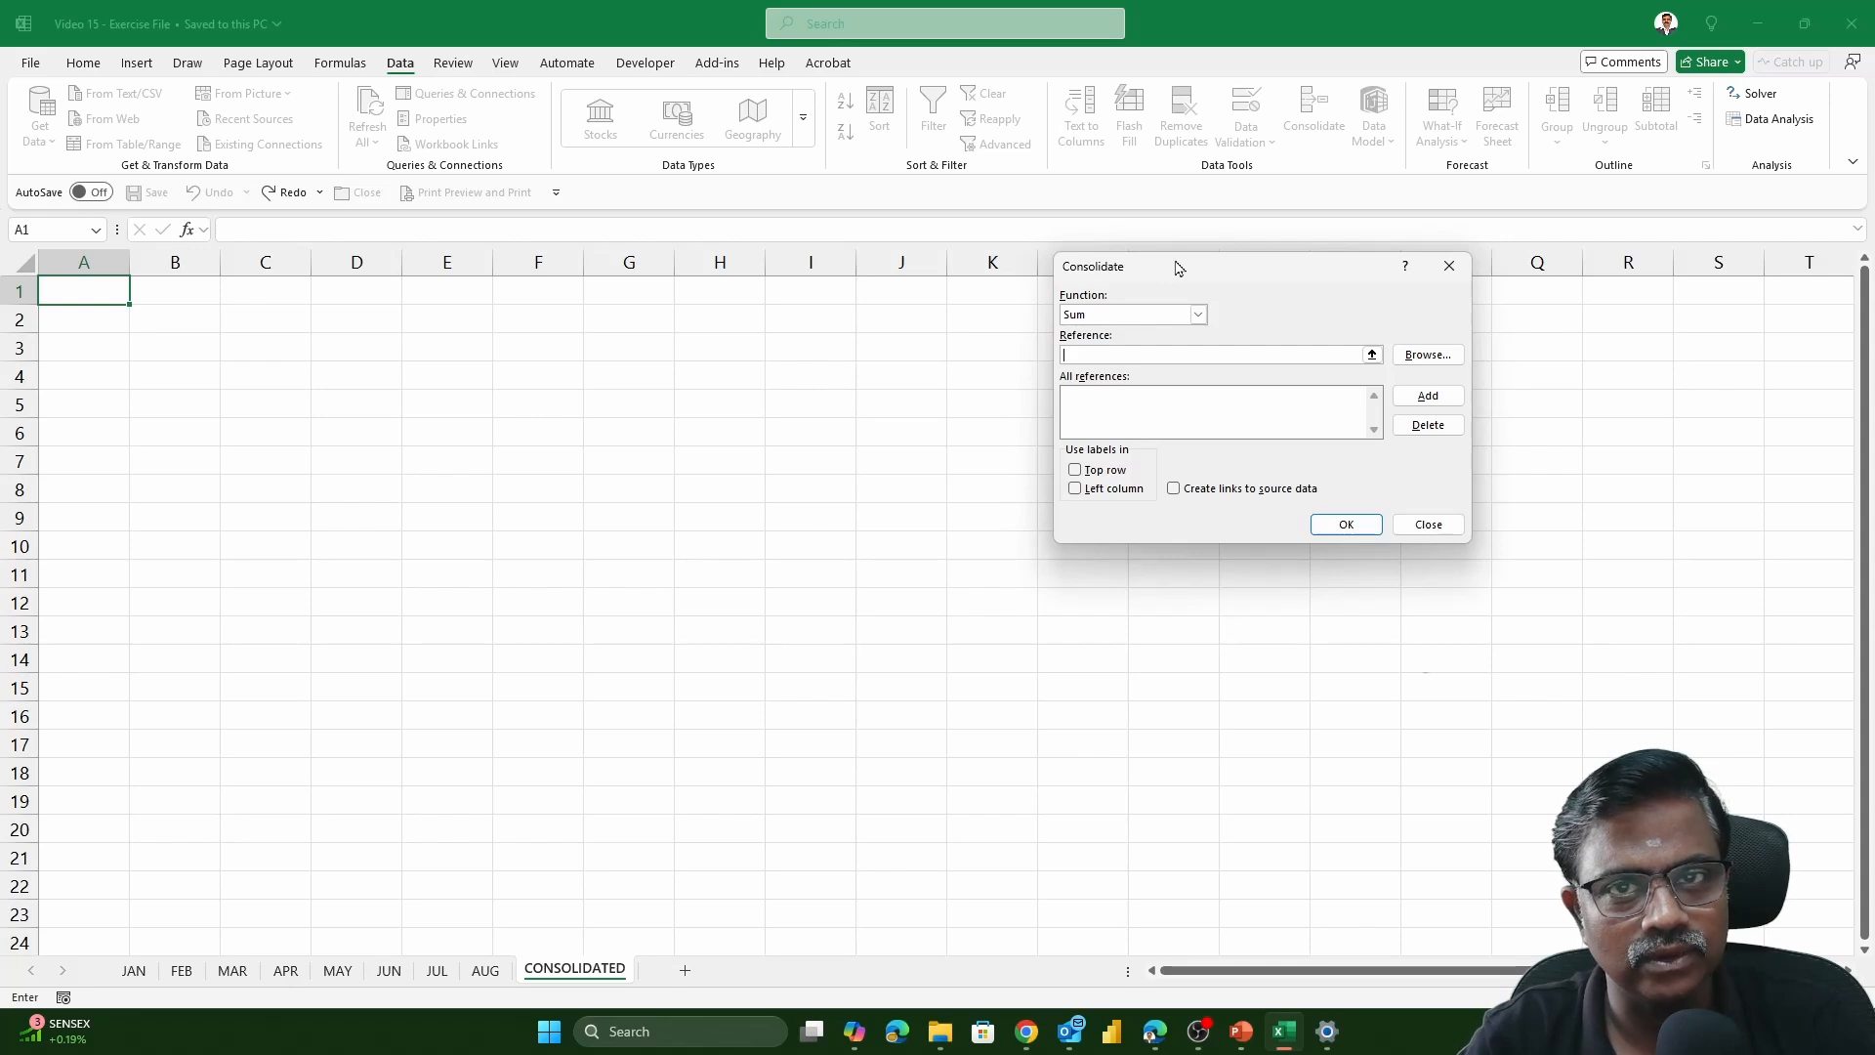
{"action": "left_click", "coordinate": [1176, 315]}
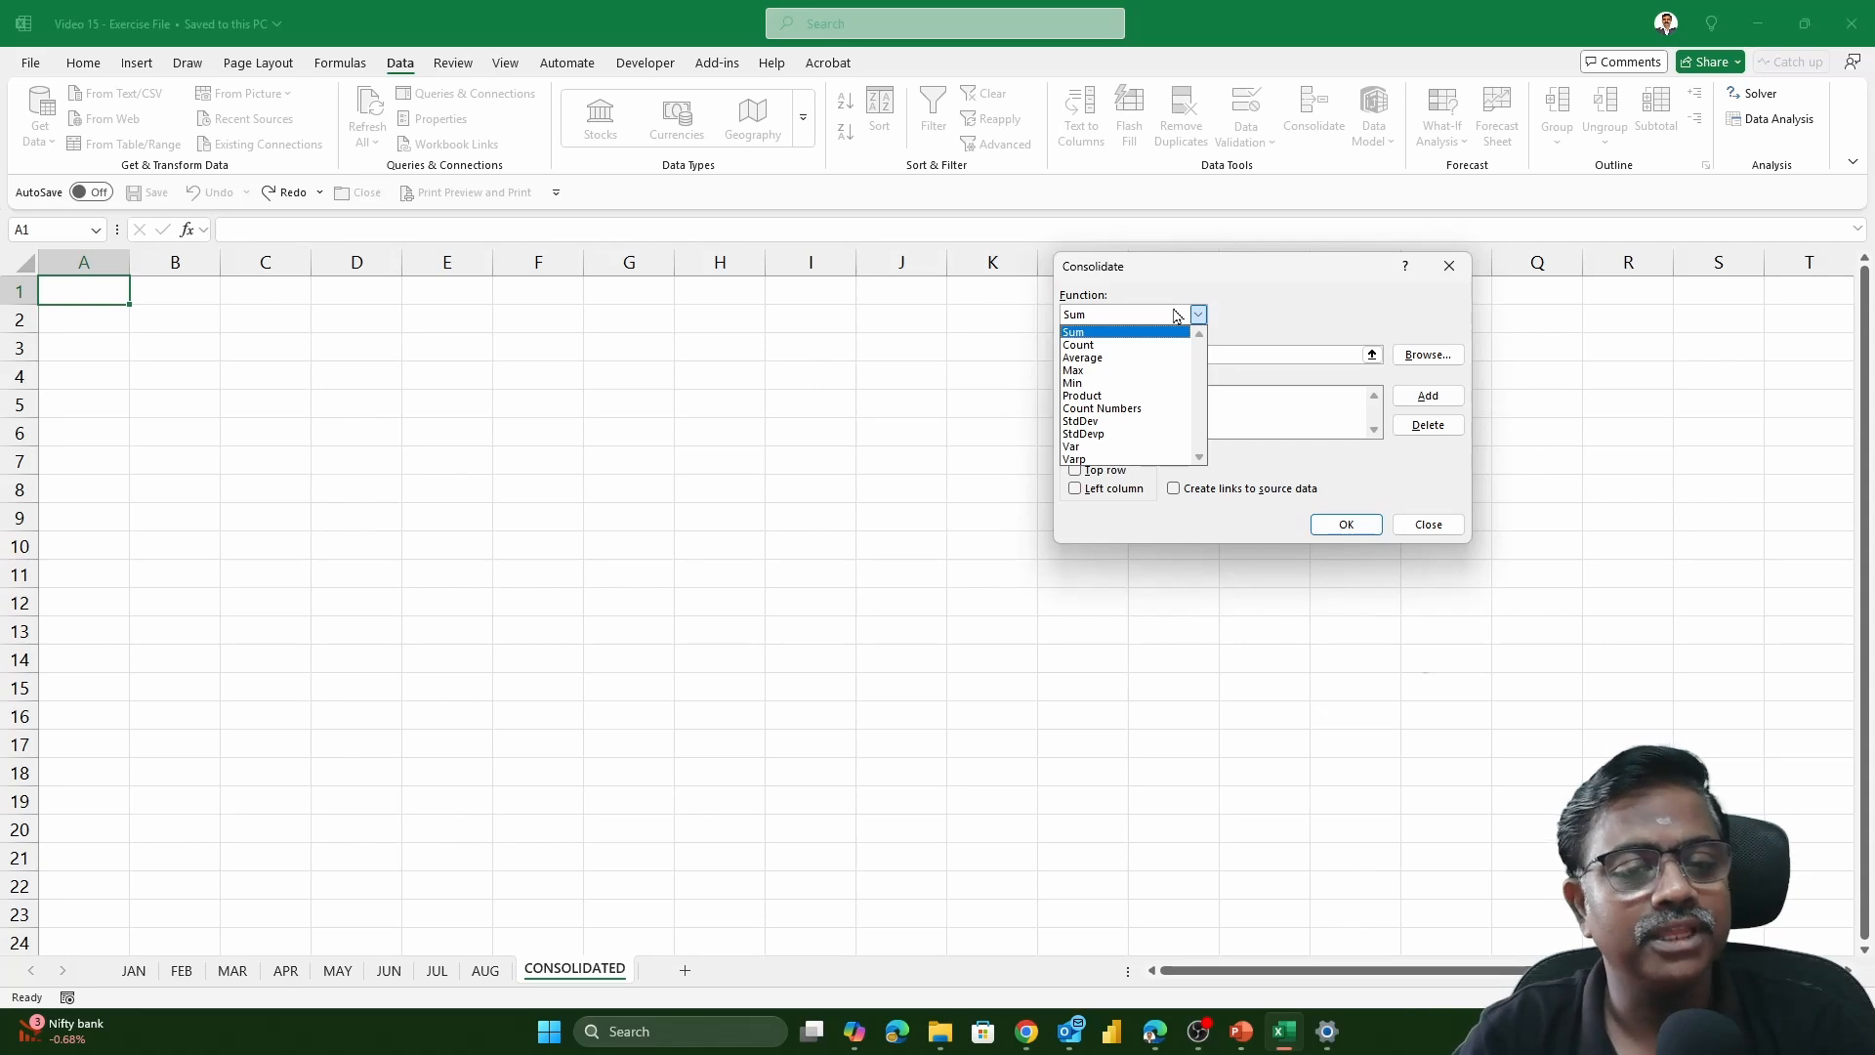
{"action": "left_click", "coordinate": [1176, 315]}
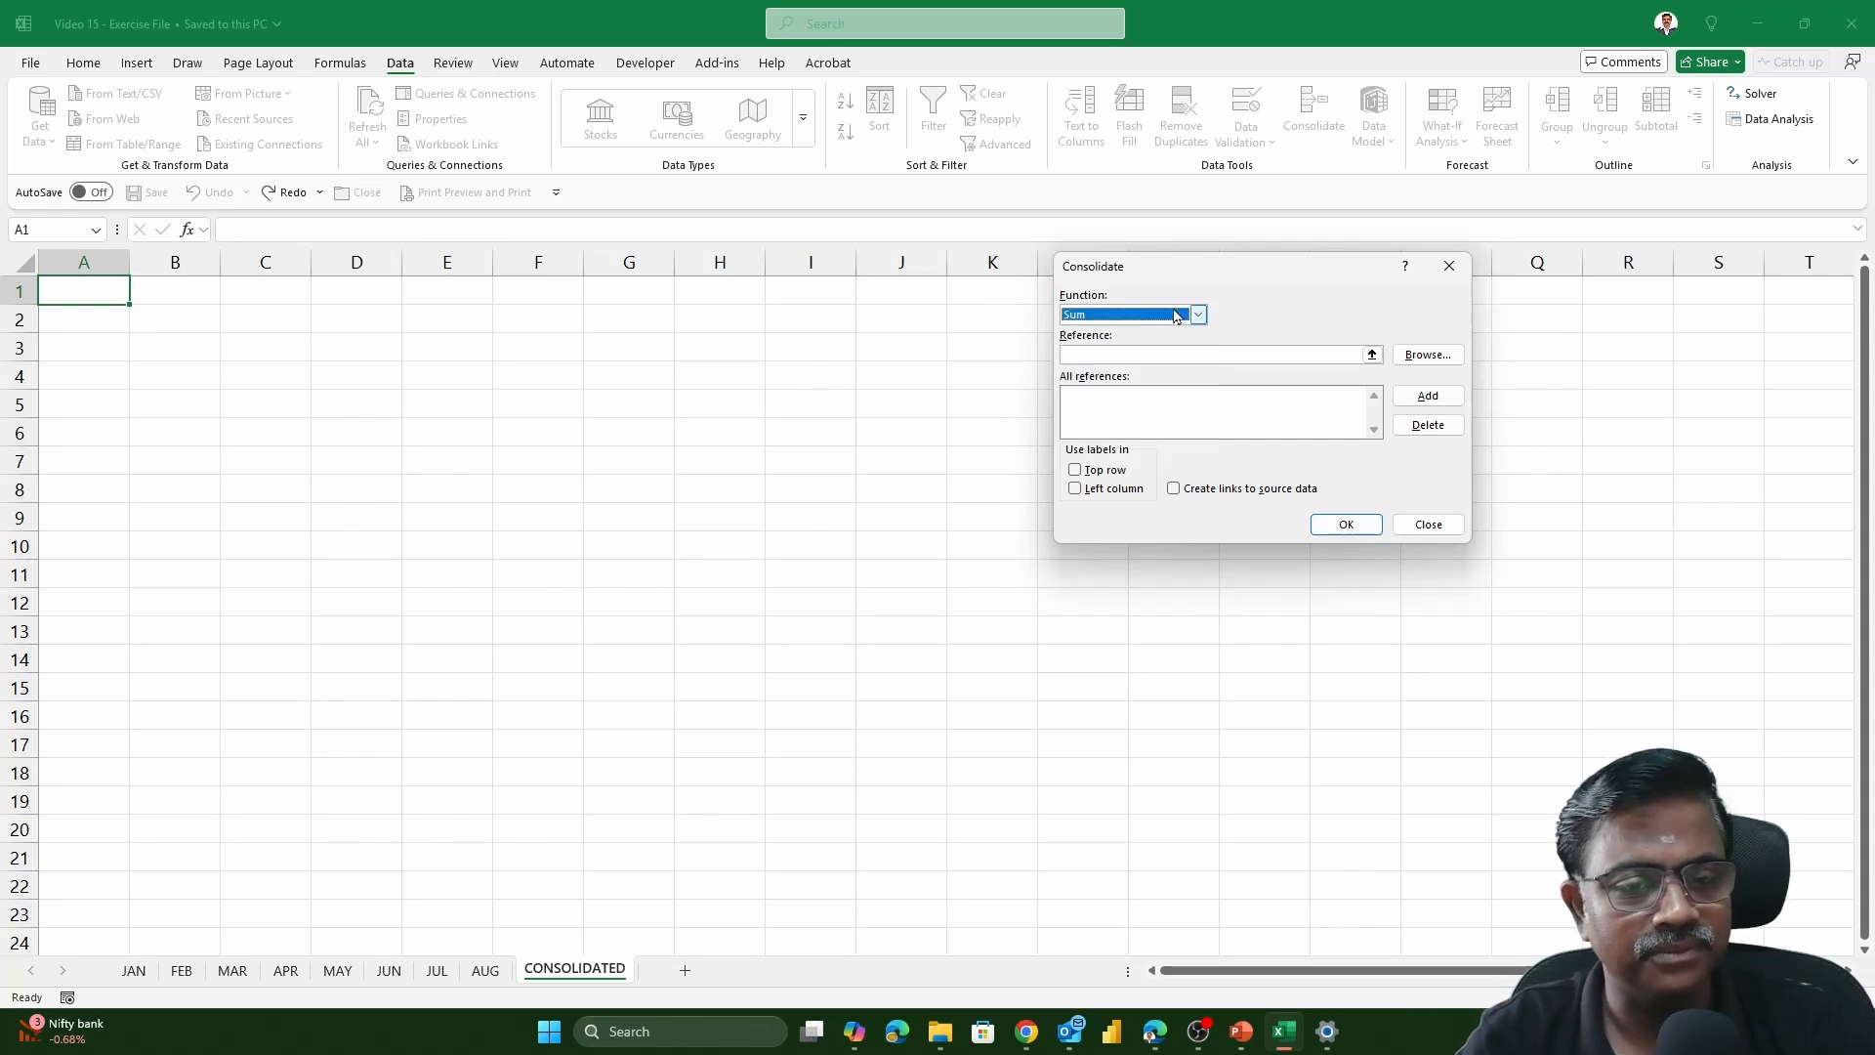
Add the JAN table, range A1:D19 including headers and total row, to the consolidation references
{"action": "left_click", "coordinate": [1139, 353]}
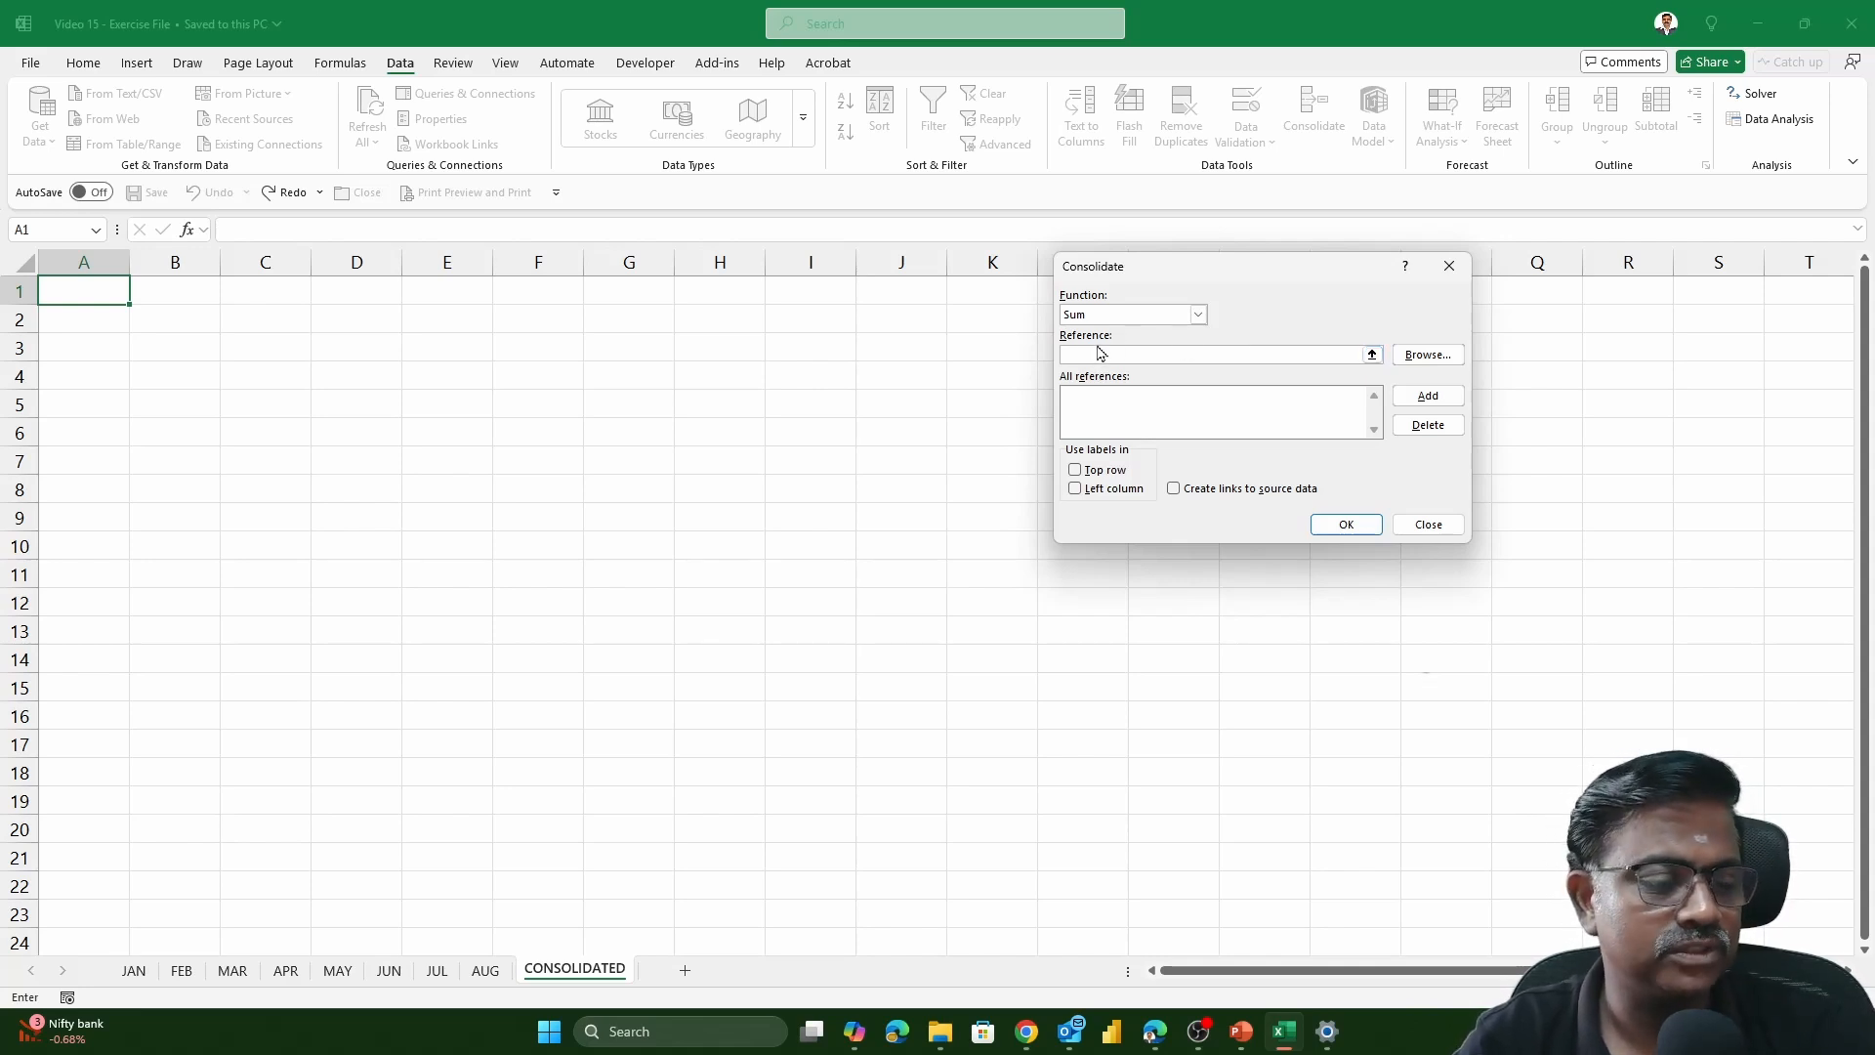
{"action": "left_click", "coordinate": [137, 972]}
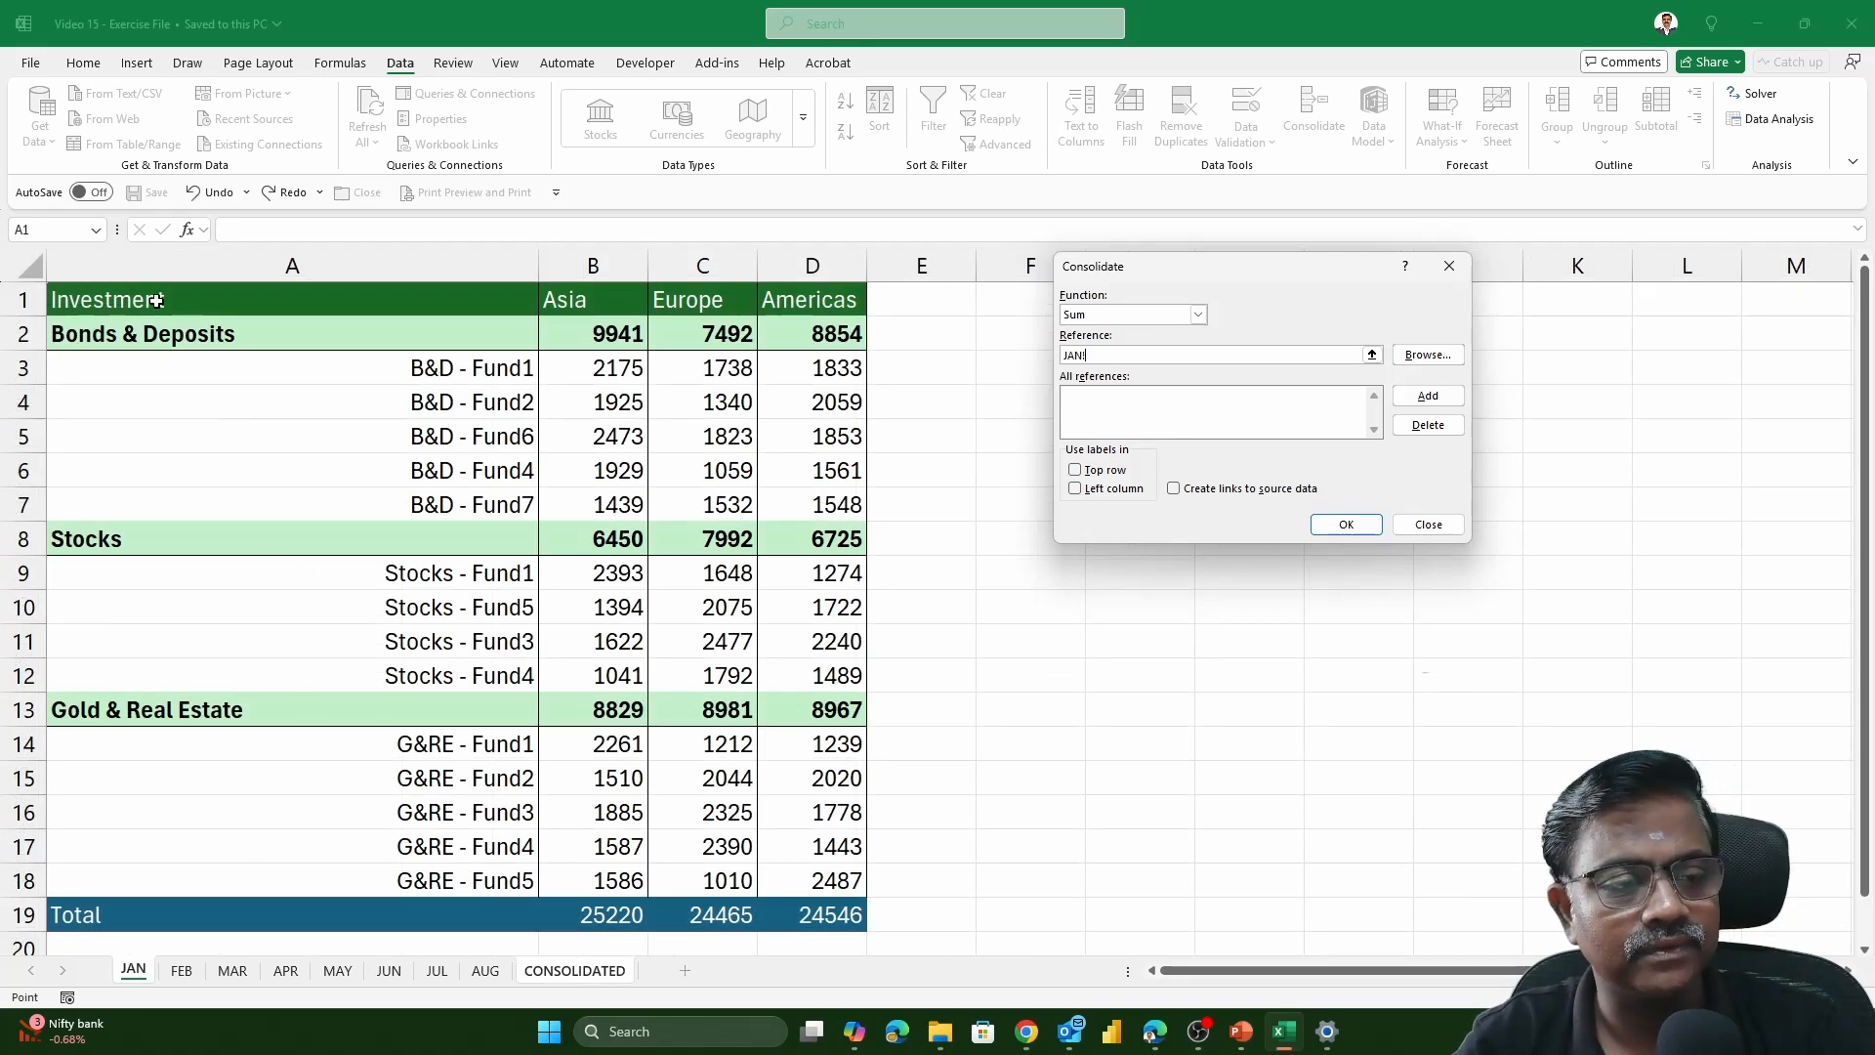
{"action": "left_click_drag", "start_coordinate": [156, 299], "coordinate": [822, 912]}
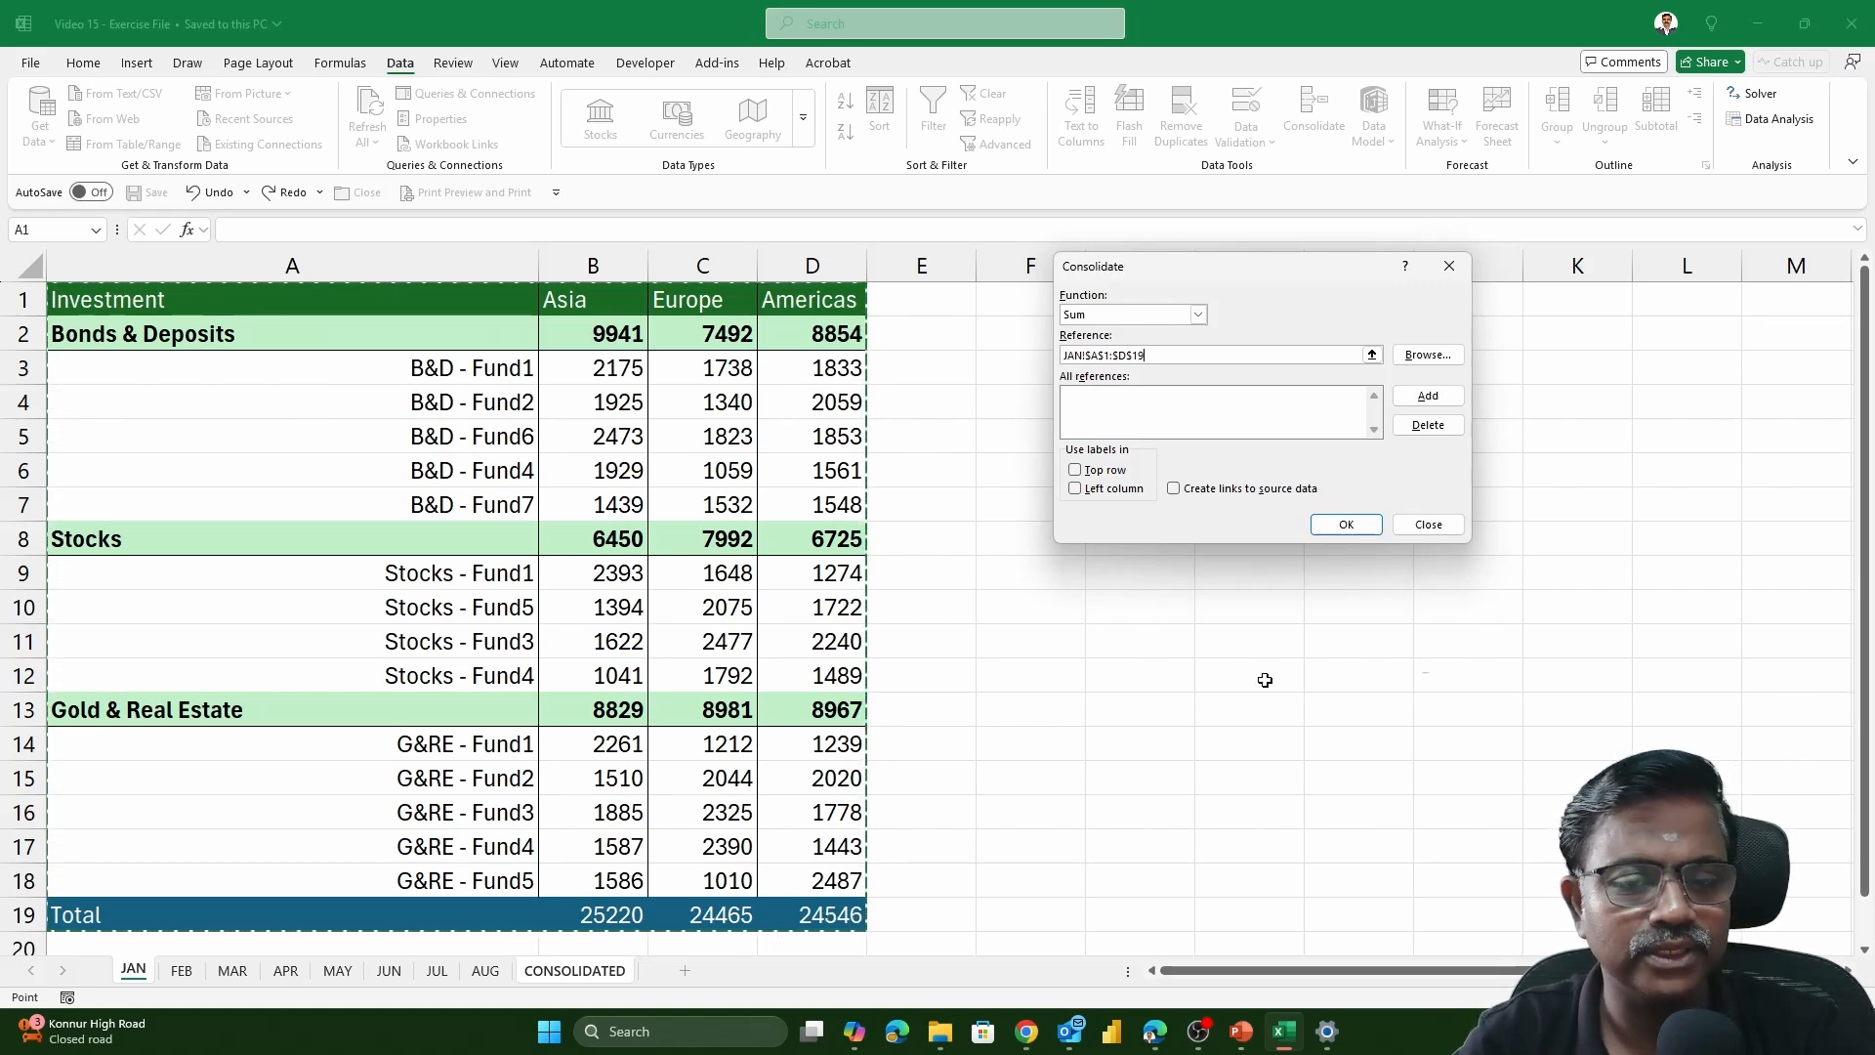
{"action": "left_click", "coordinate": [1406, 400]}
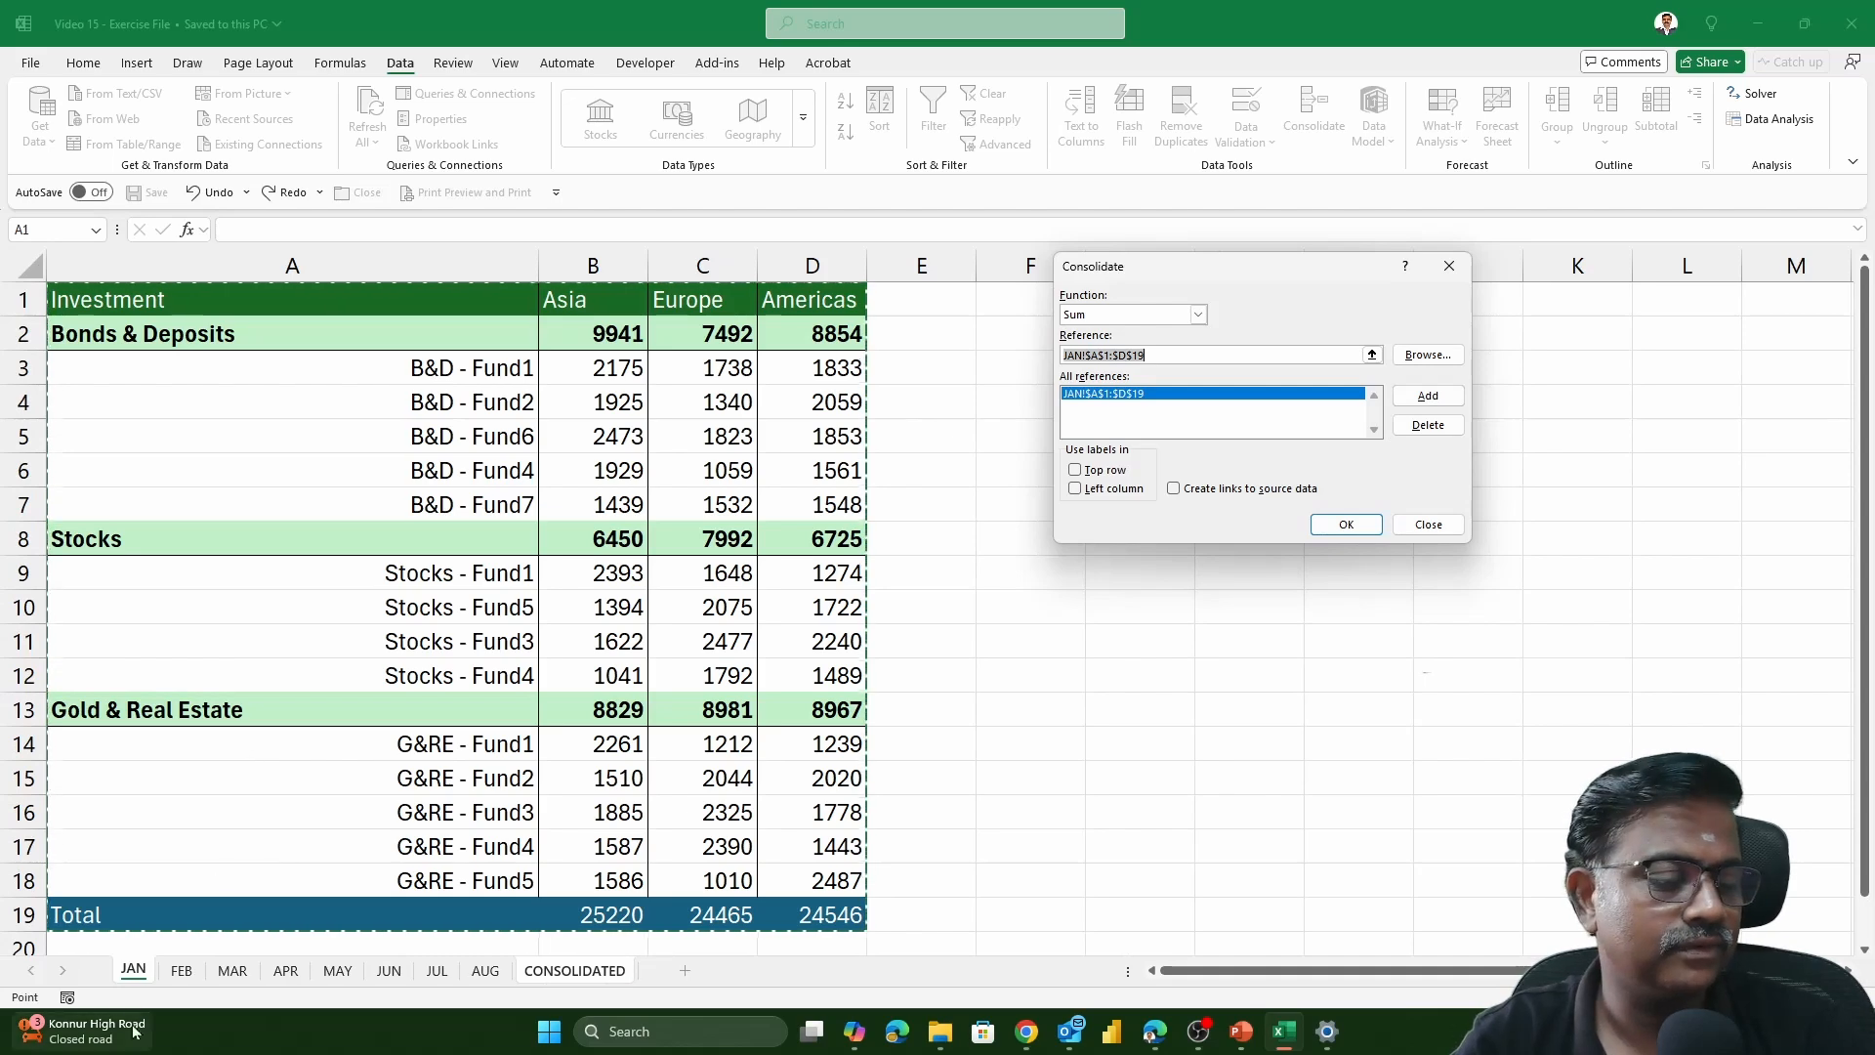
Add the FEB table, range A1:D16, to the consolidation references
{"action": "left_click", "coordinate": [178, 978]}
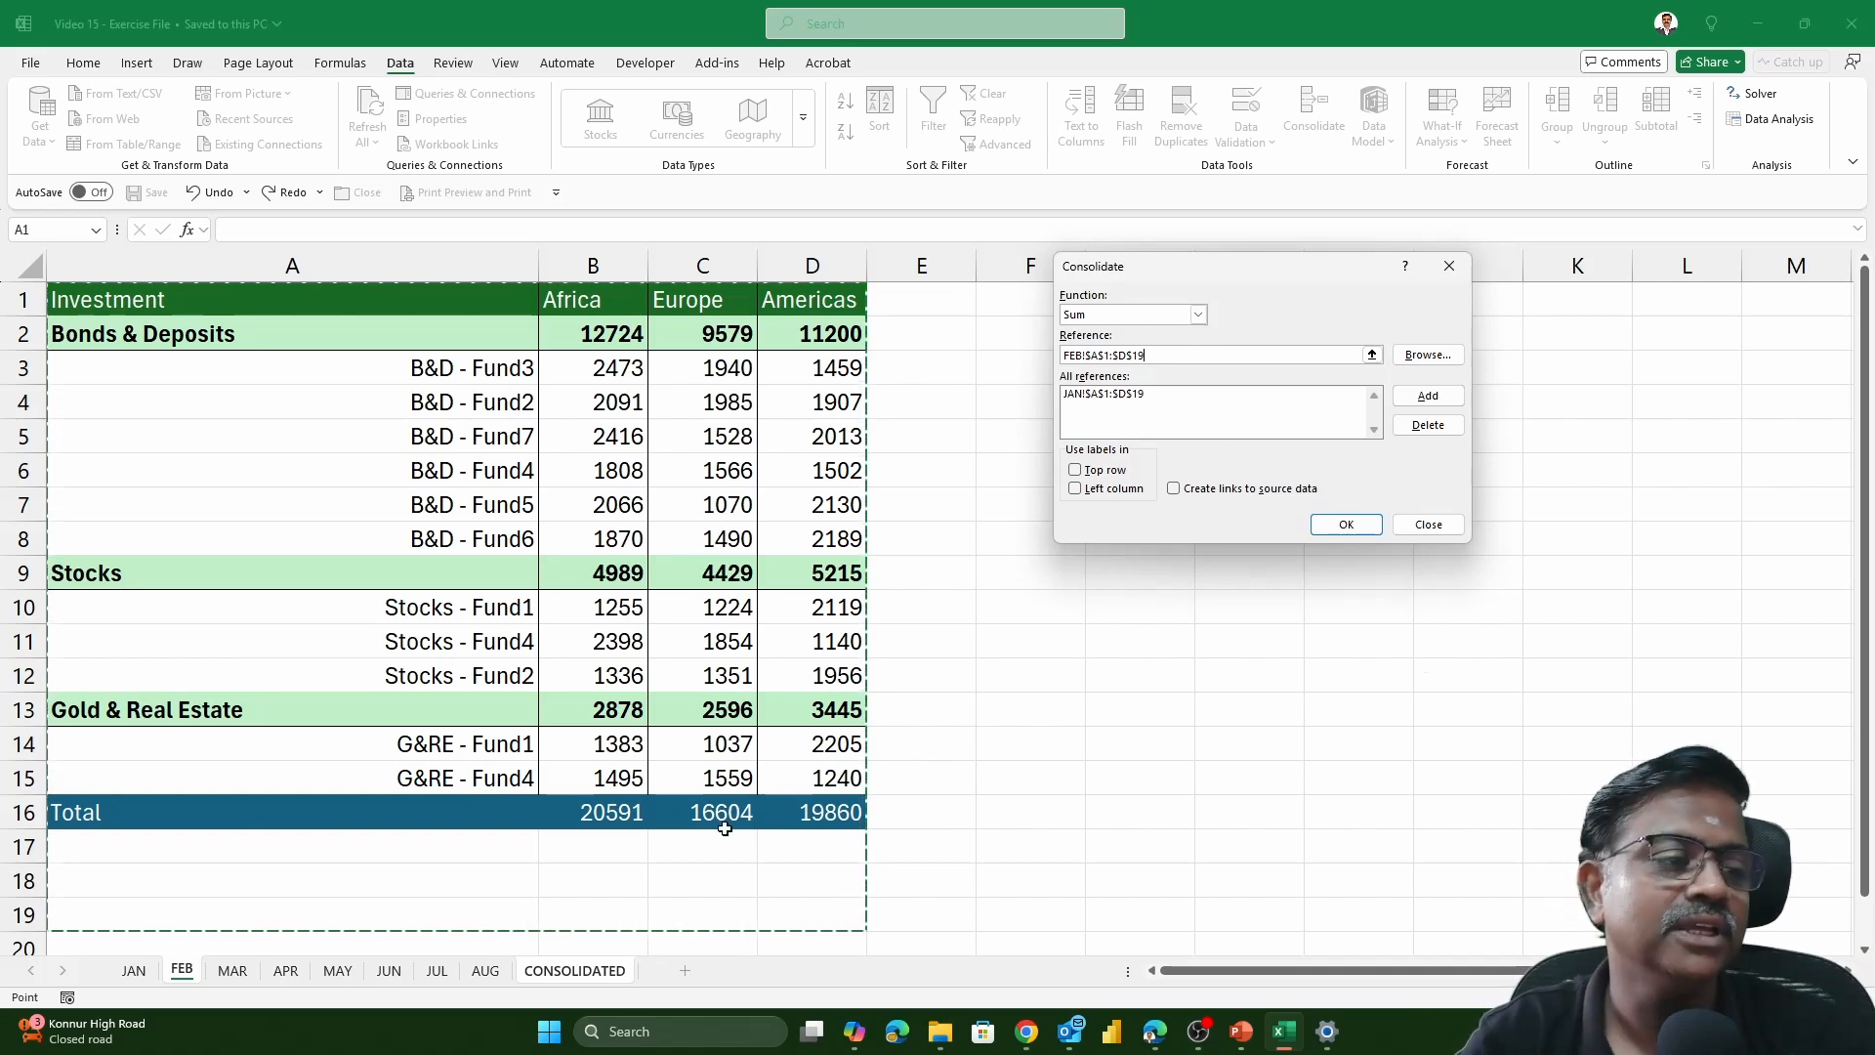
{"action": "left_click", "coordinate": [138, 297]}
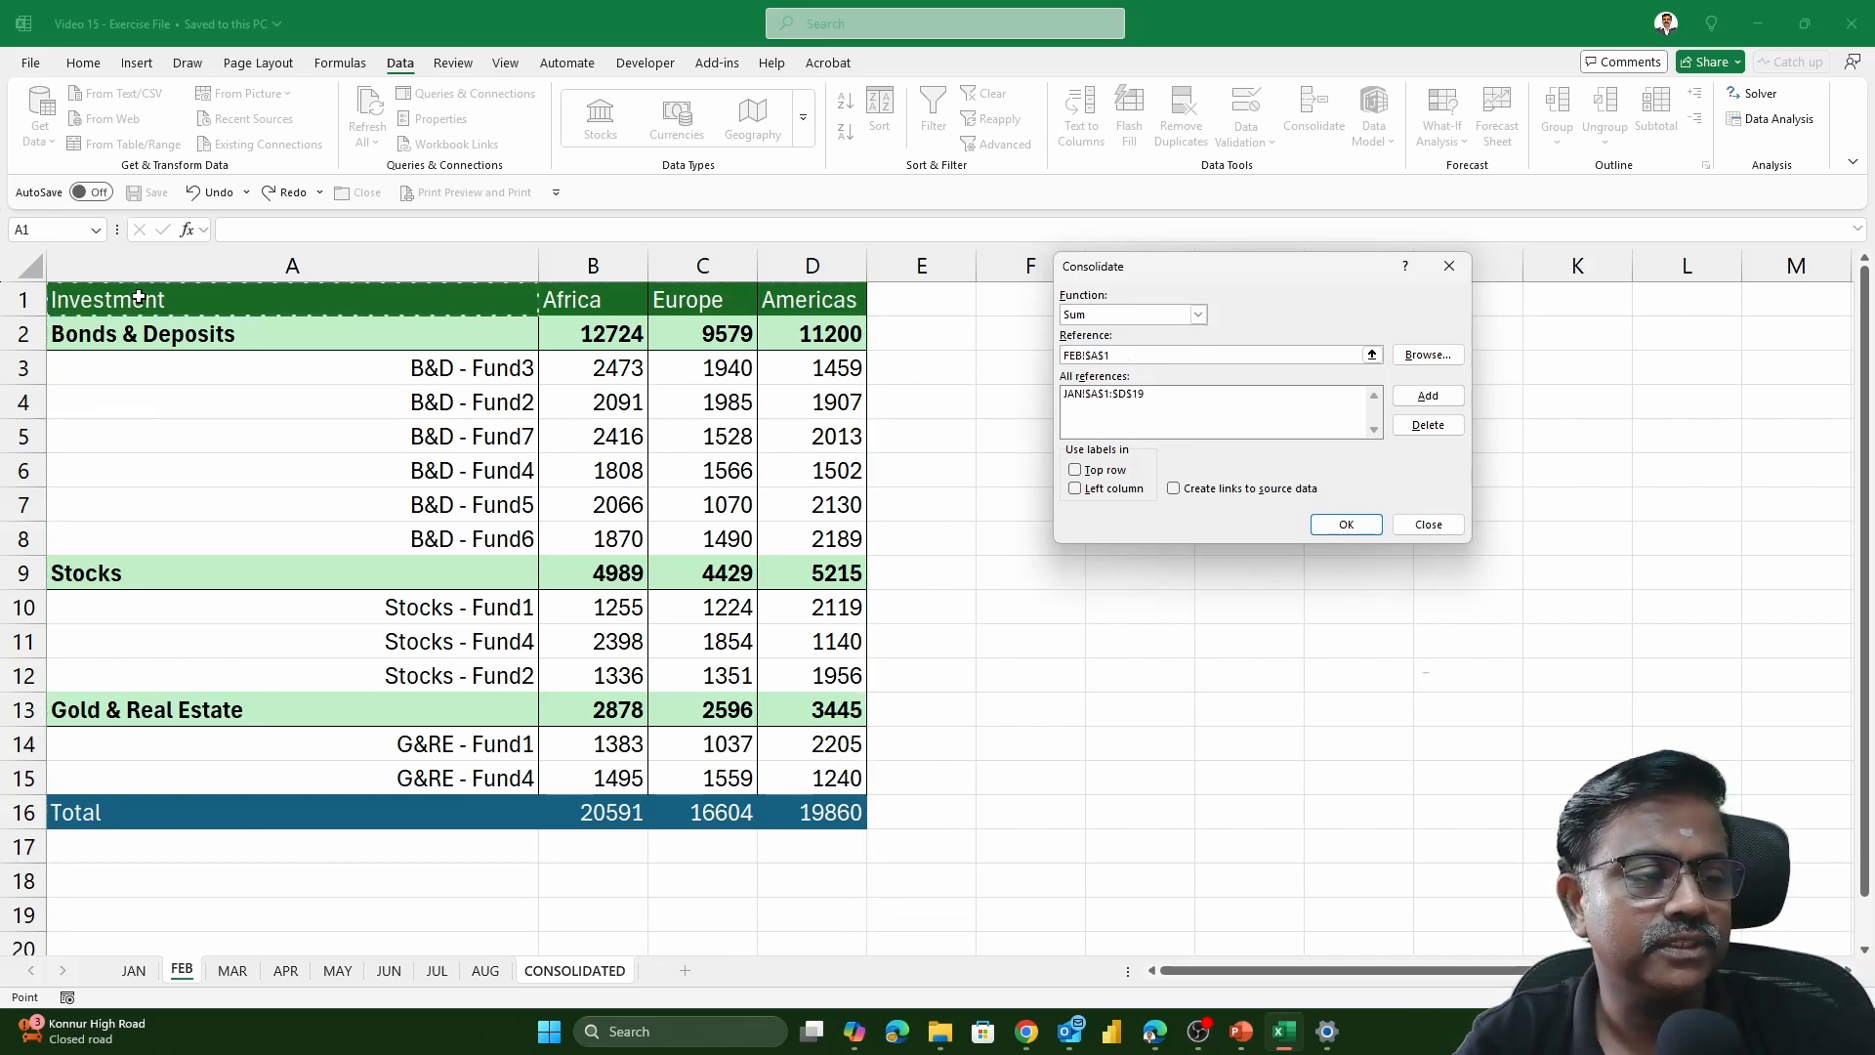
{"action": "left_click_drag", "start_coordinate": [139, 297], "coordinate": [791, 815]}
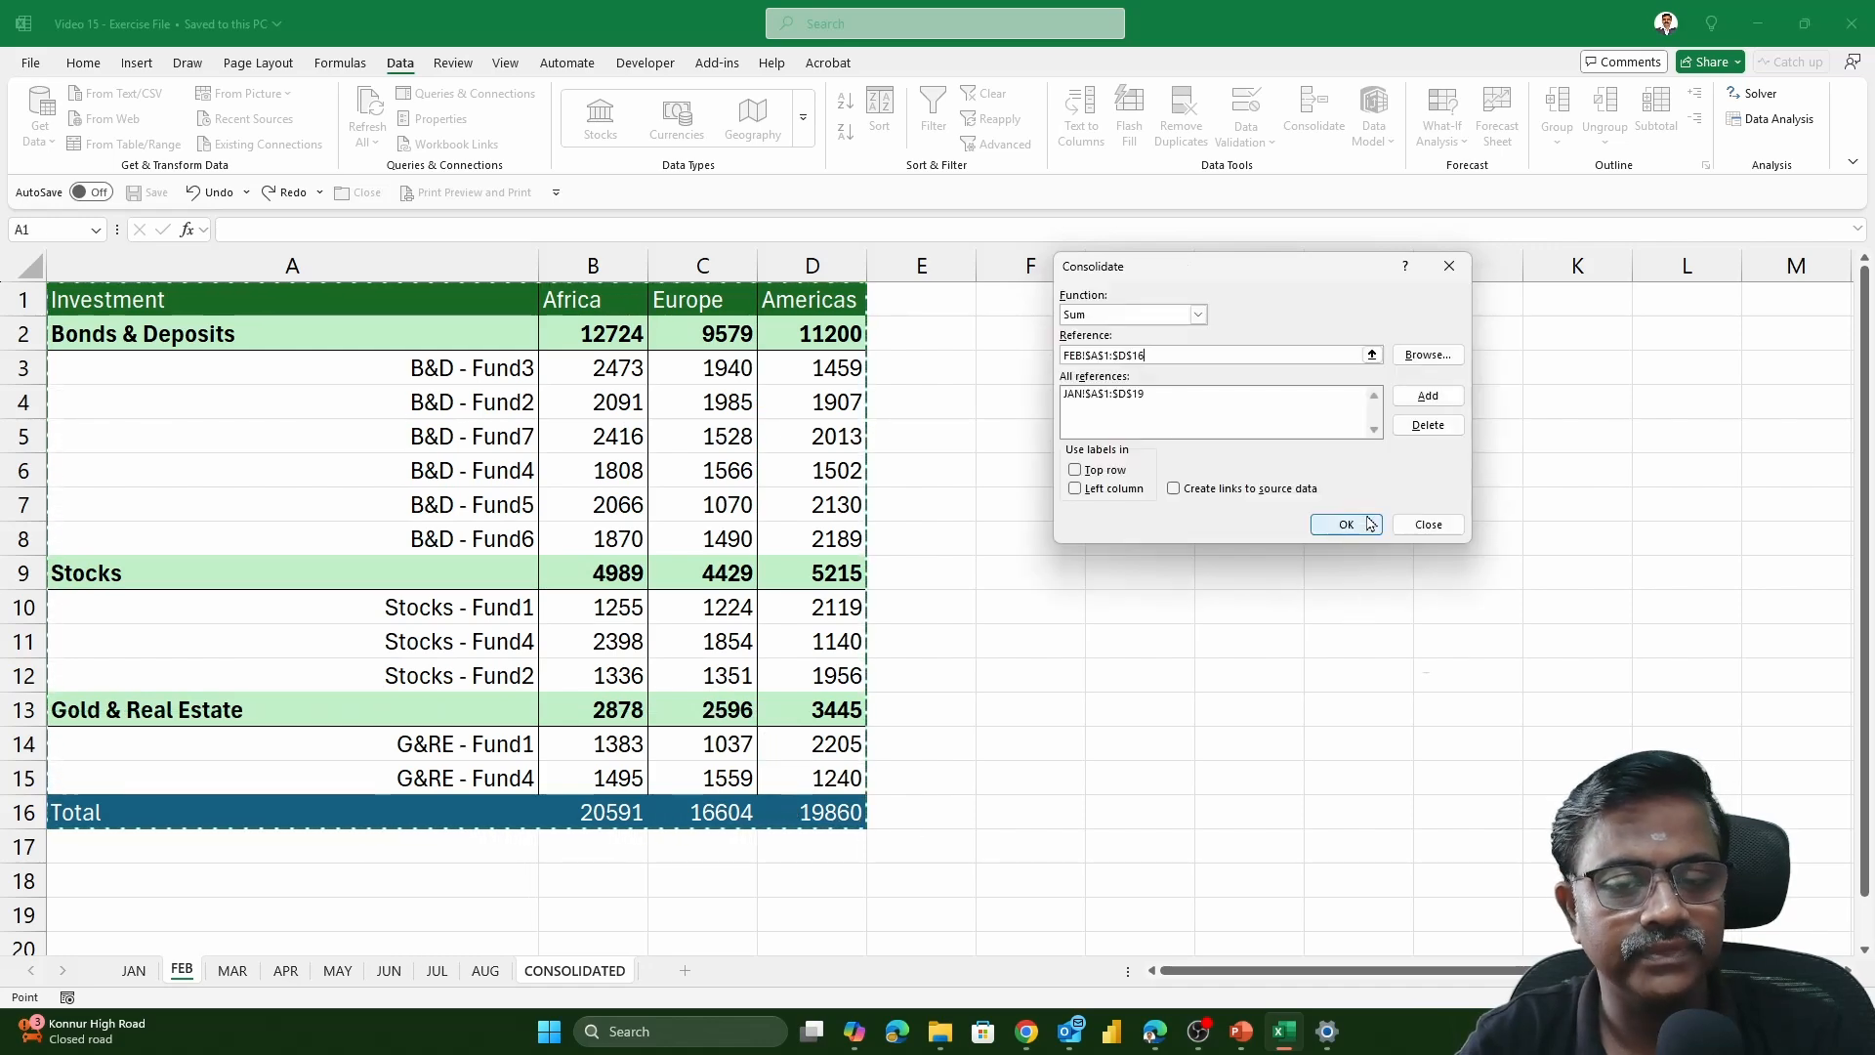
{"action": "left_click", "coordinate": [1428, 395]}
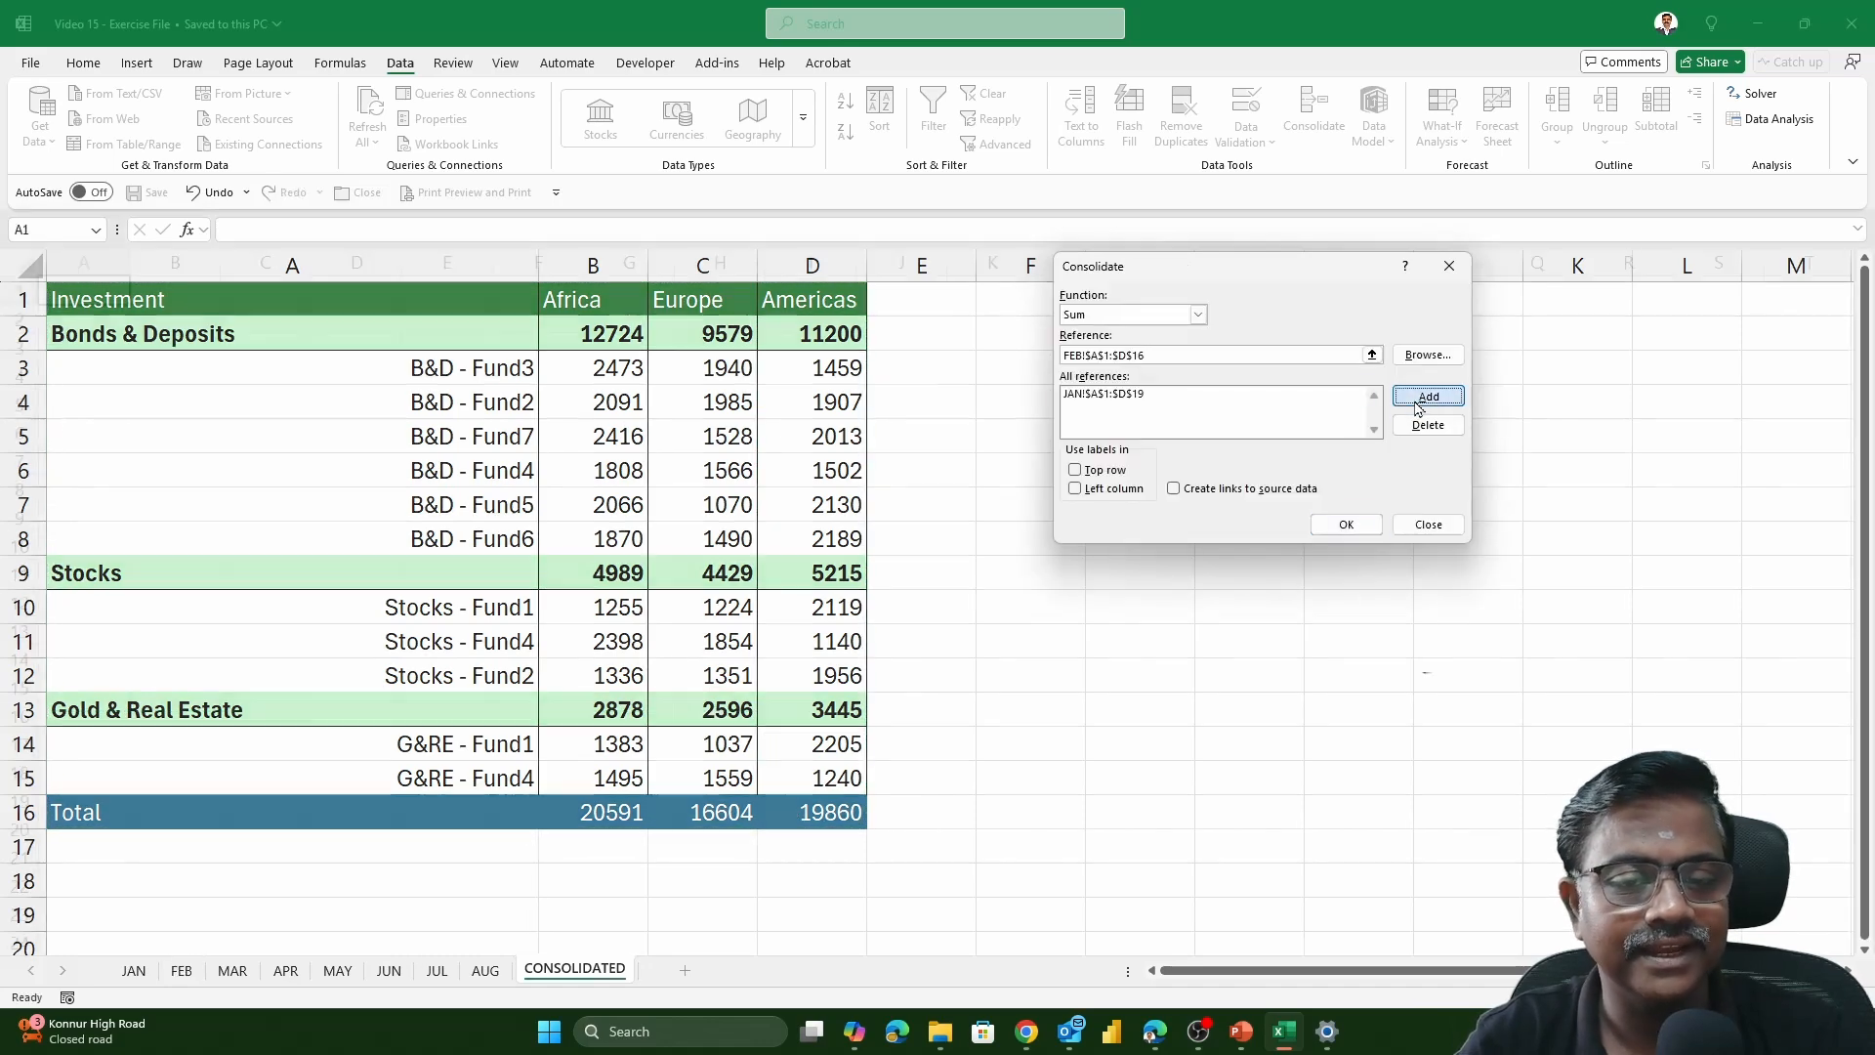
Add the MAR and APR tables, range A1:E22 on each sheet, to the consolidation references
{"action": "left_click", "coordinate": [233, 969]}
{"action": "left_click_drag", "start_coordinate": [139, 295], "coordinate": [870, 887]}
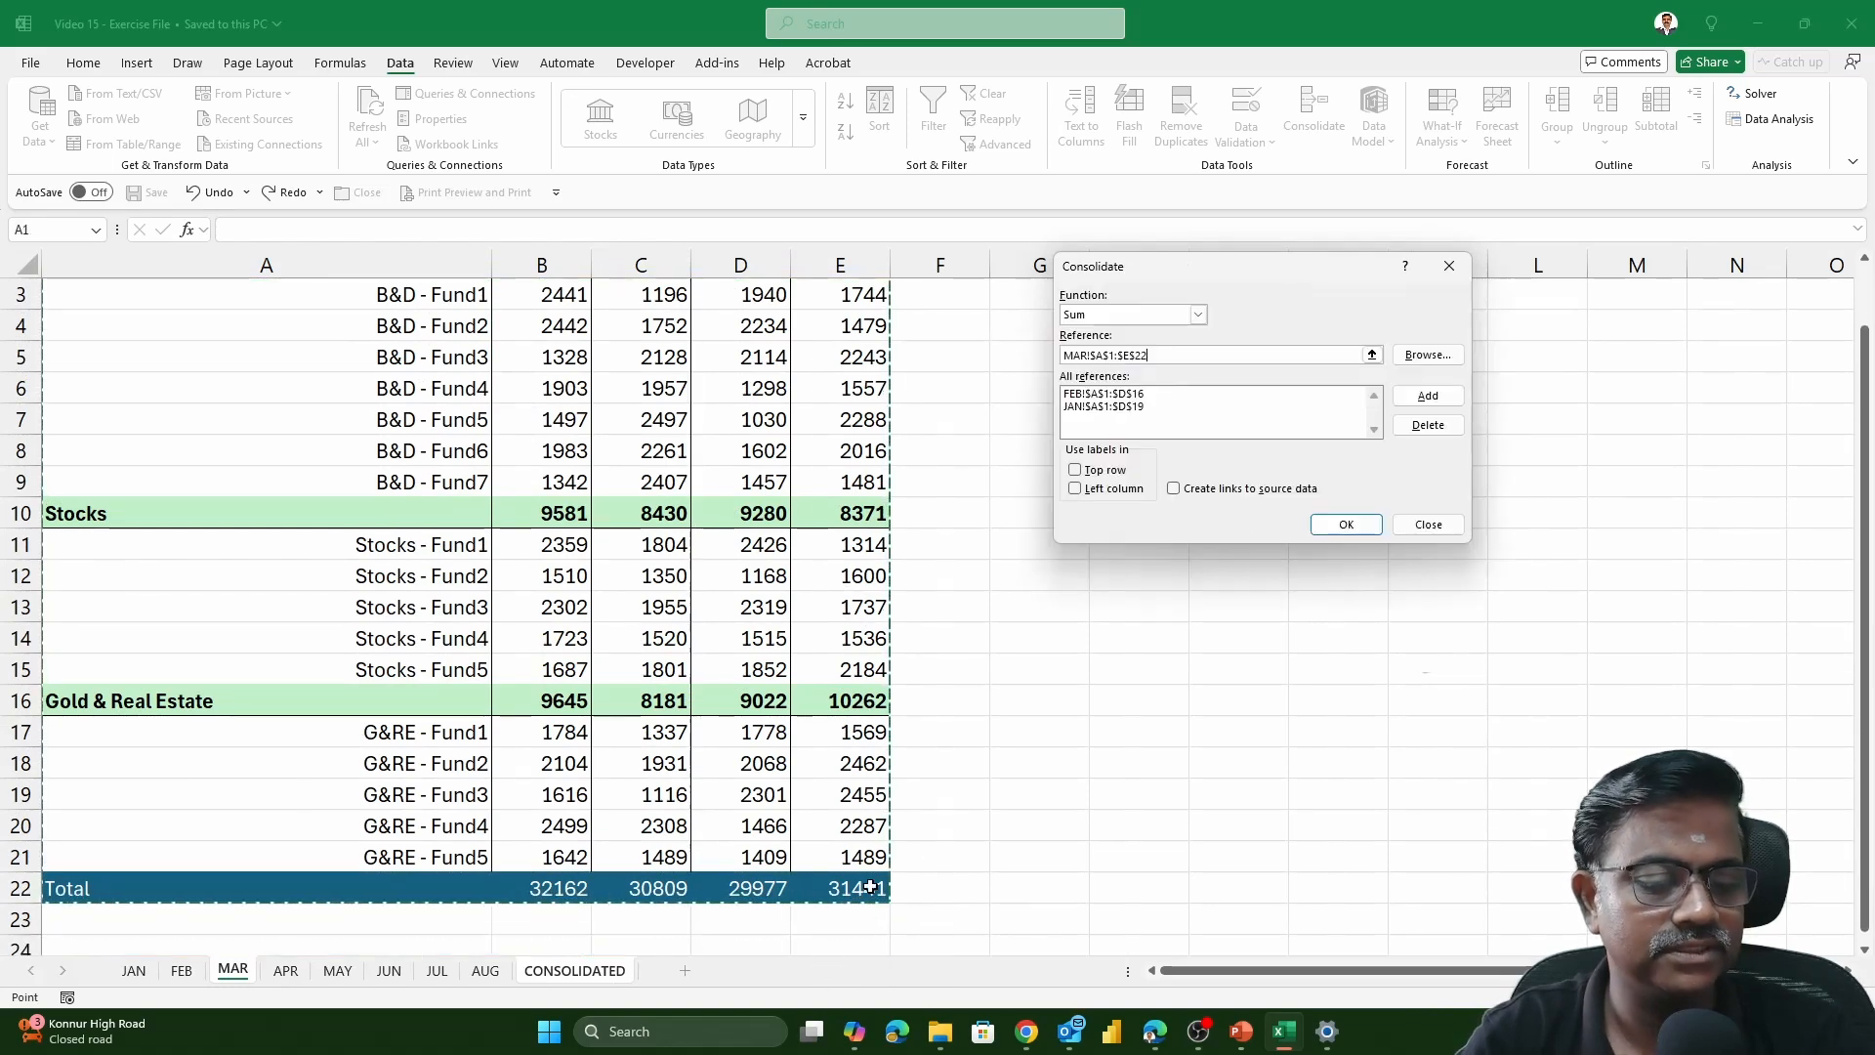
{"action": "left_click", "coordinate": [1428, 395]}
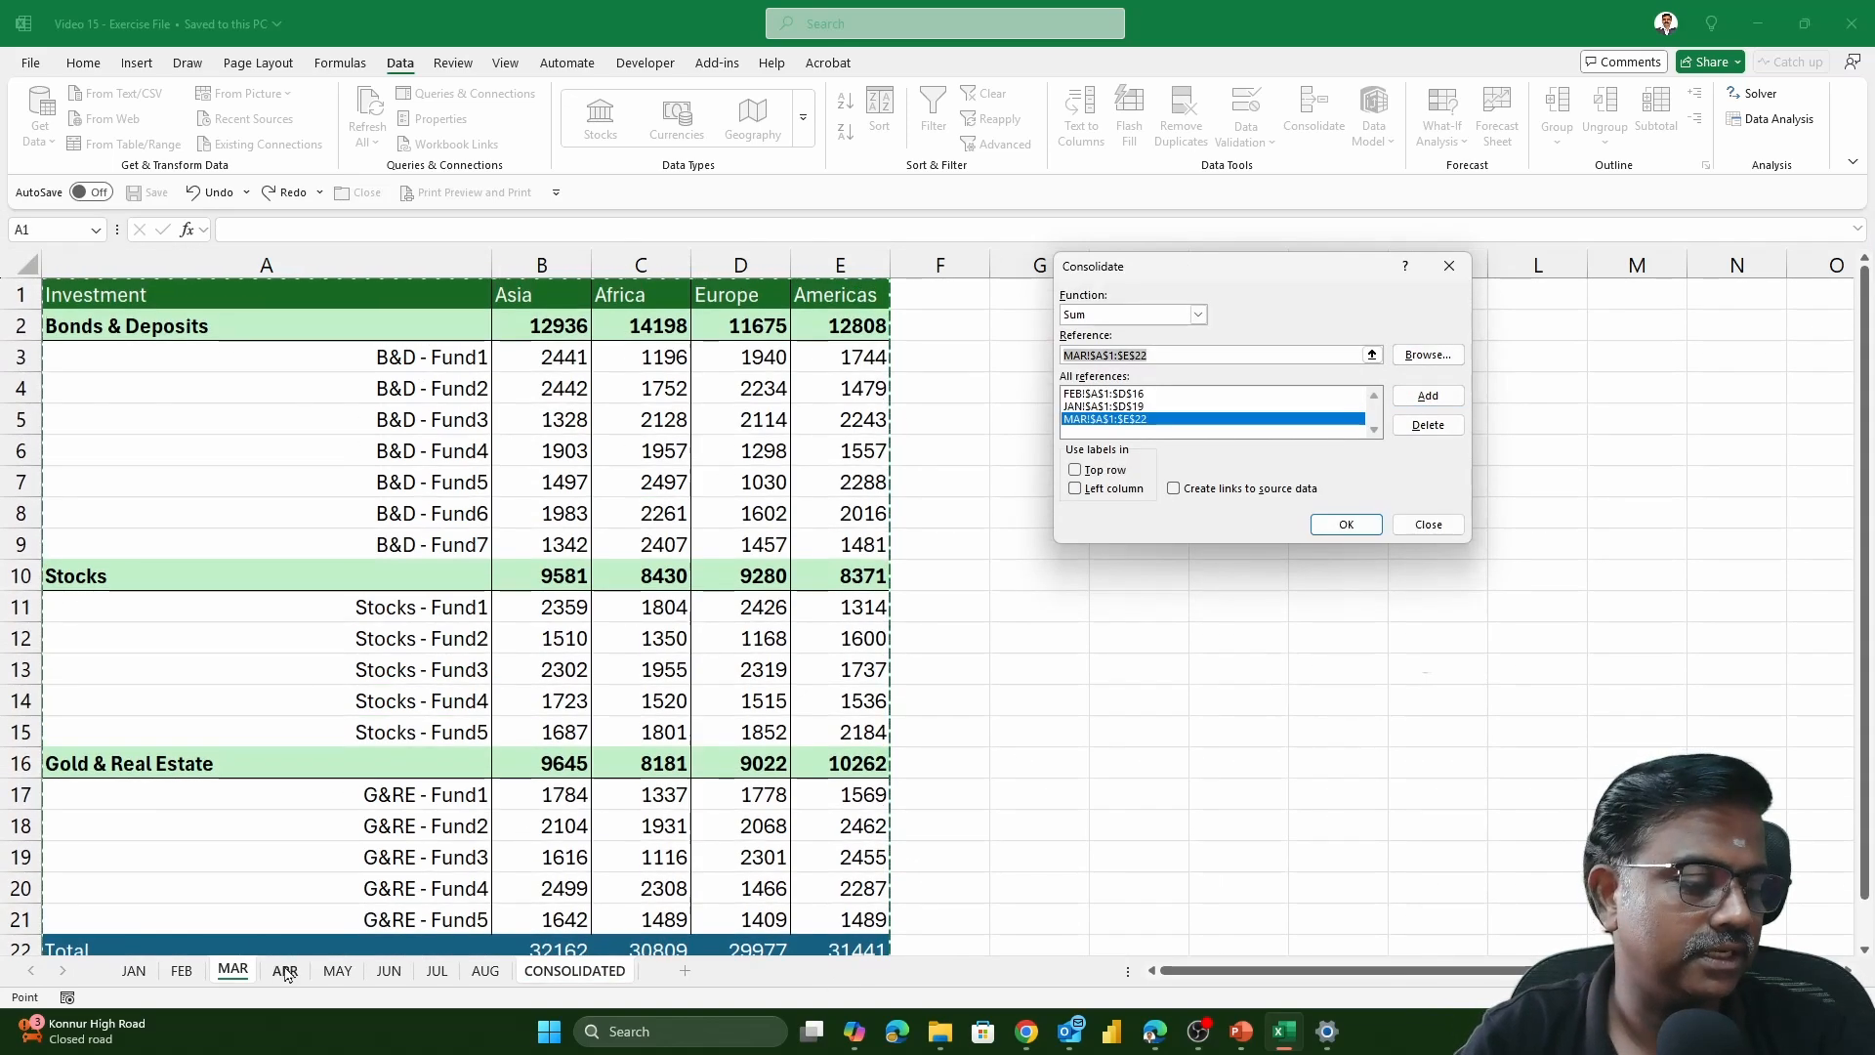
{"action": "left_click", "coordinate": [285, 970]}
{"action": "left_click_drag", "start_coordinate": [98, 291], "coordinate": [781, 887]}
{"action": "left_click", "coordinate": [1416, 407]}
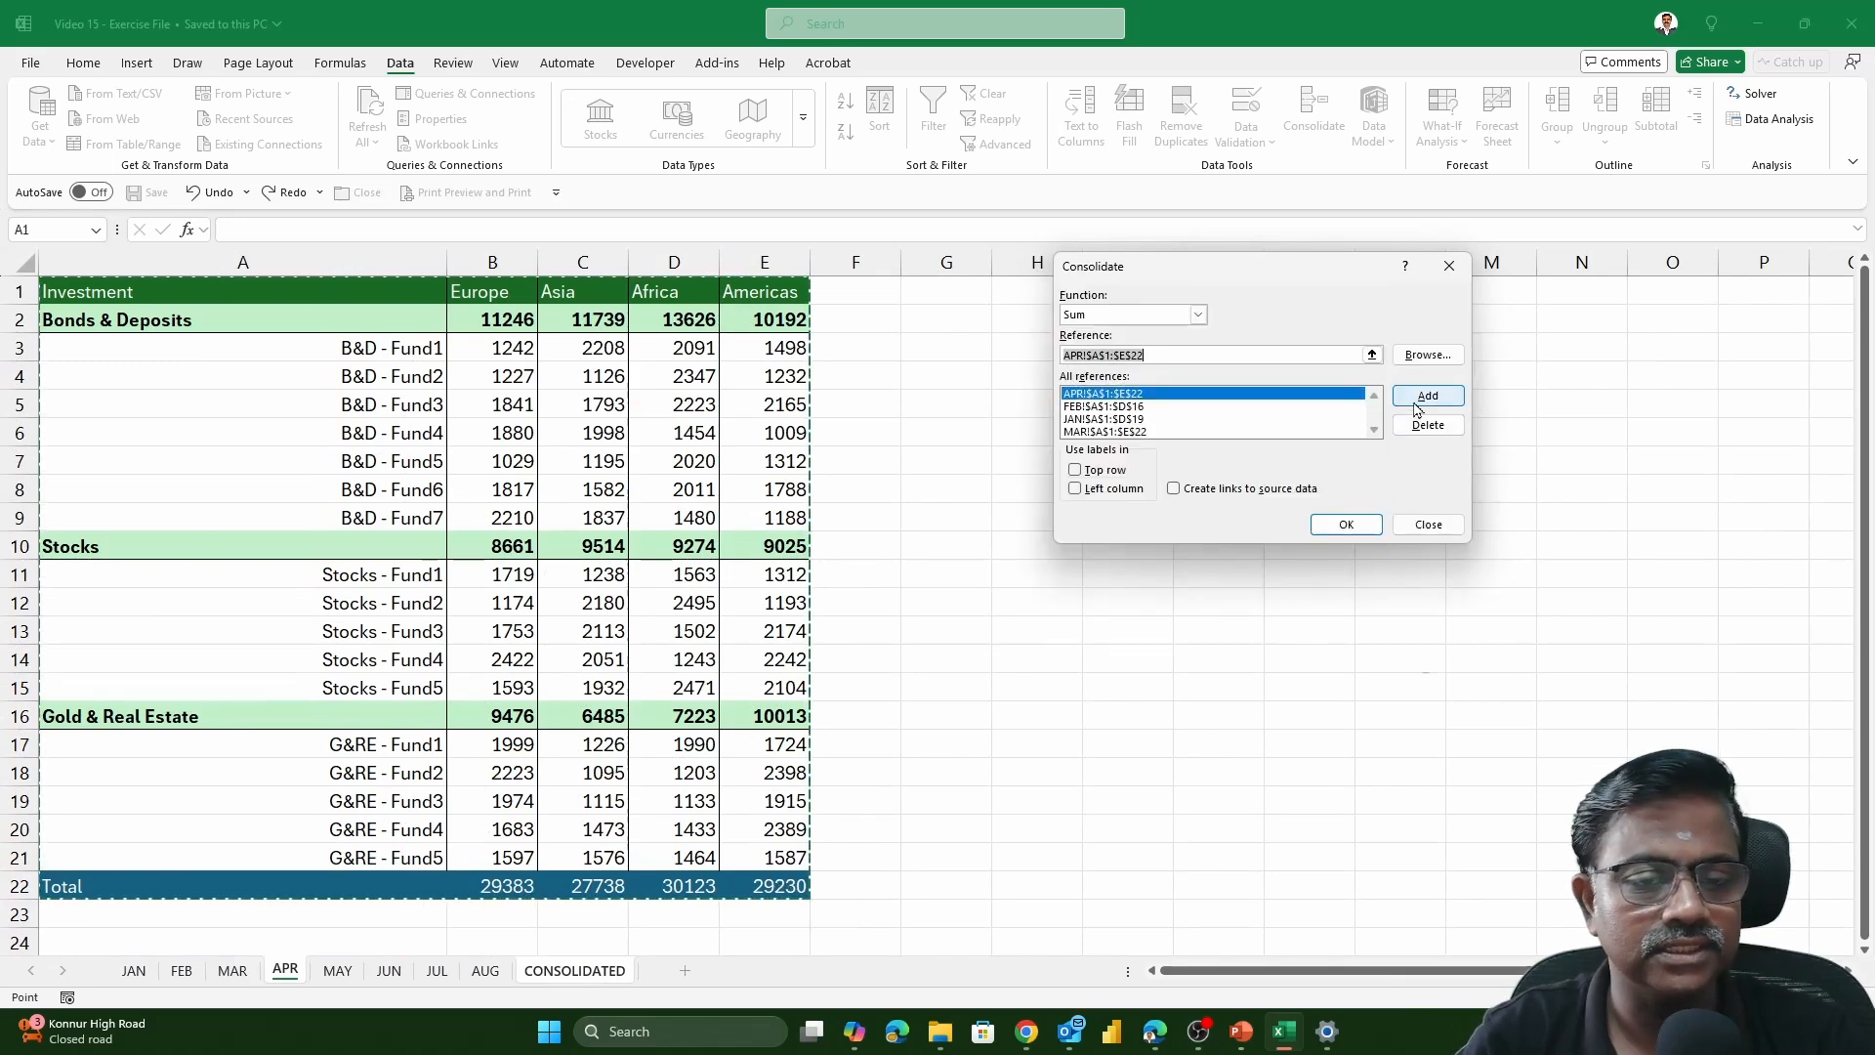
Add the MAY range A1:E17 and the JUN range A1:E22 to the consolidation references
{"action": "left_click", "coordinate": [336, 970]}
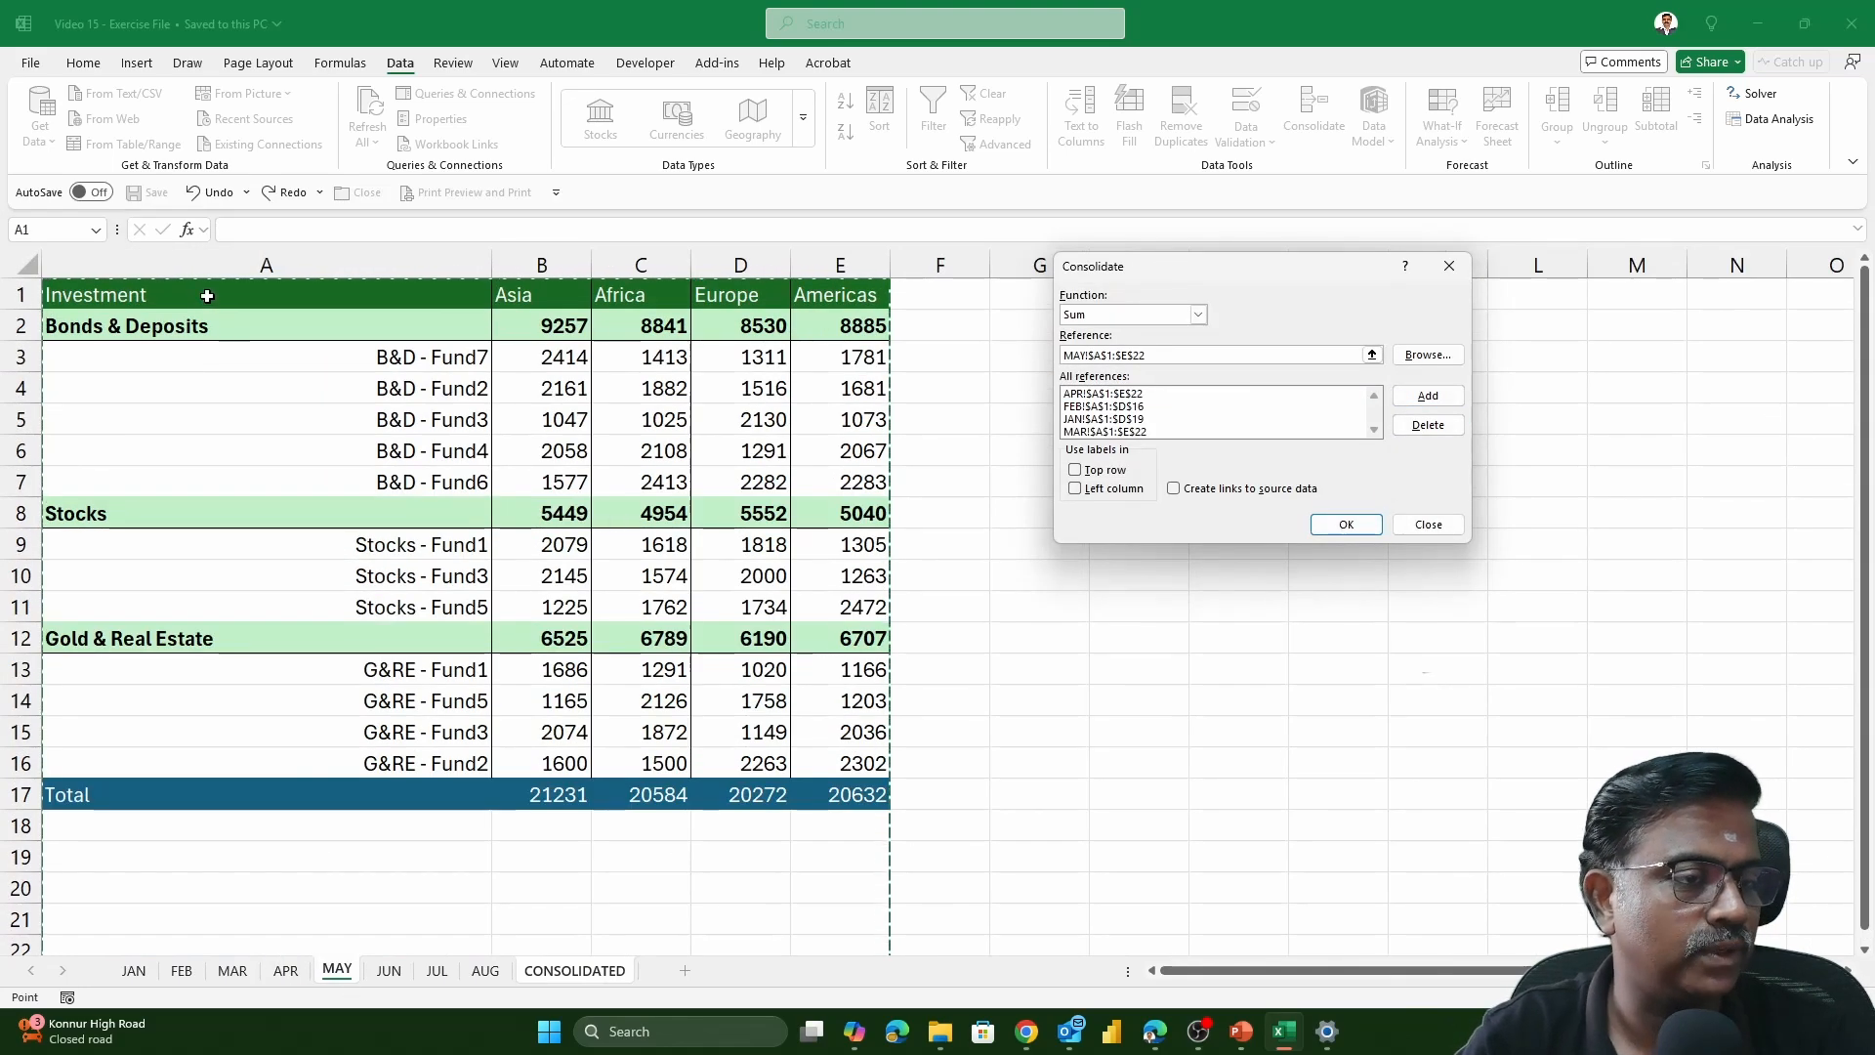
{"action": "left_click_drag", "start_coordinate": [207, 295], "coordinate": [840, 796]}
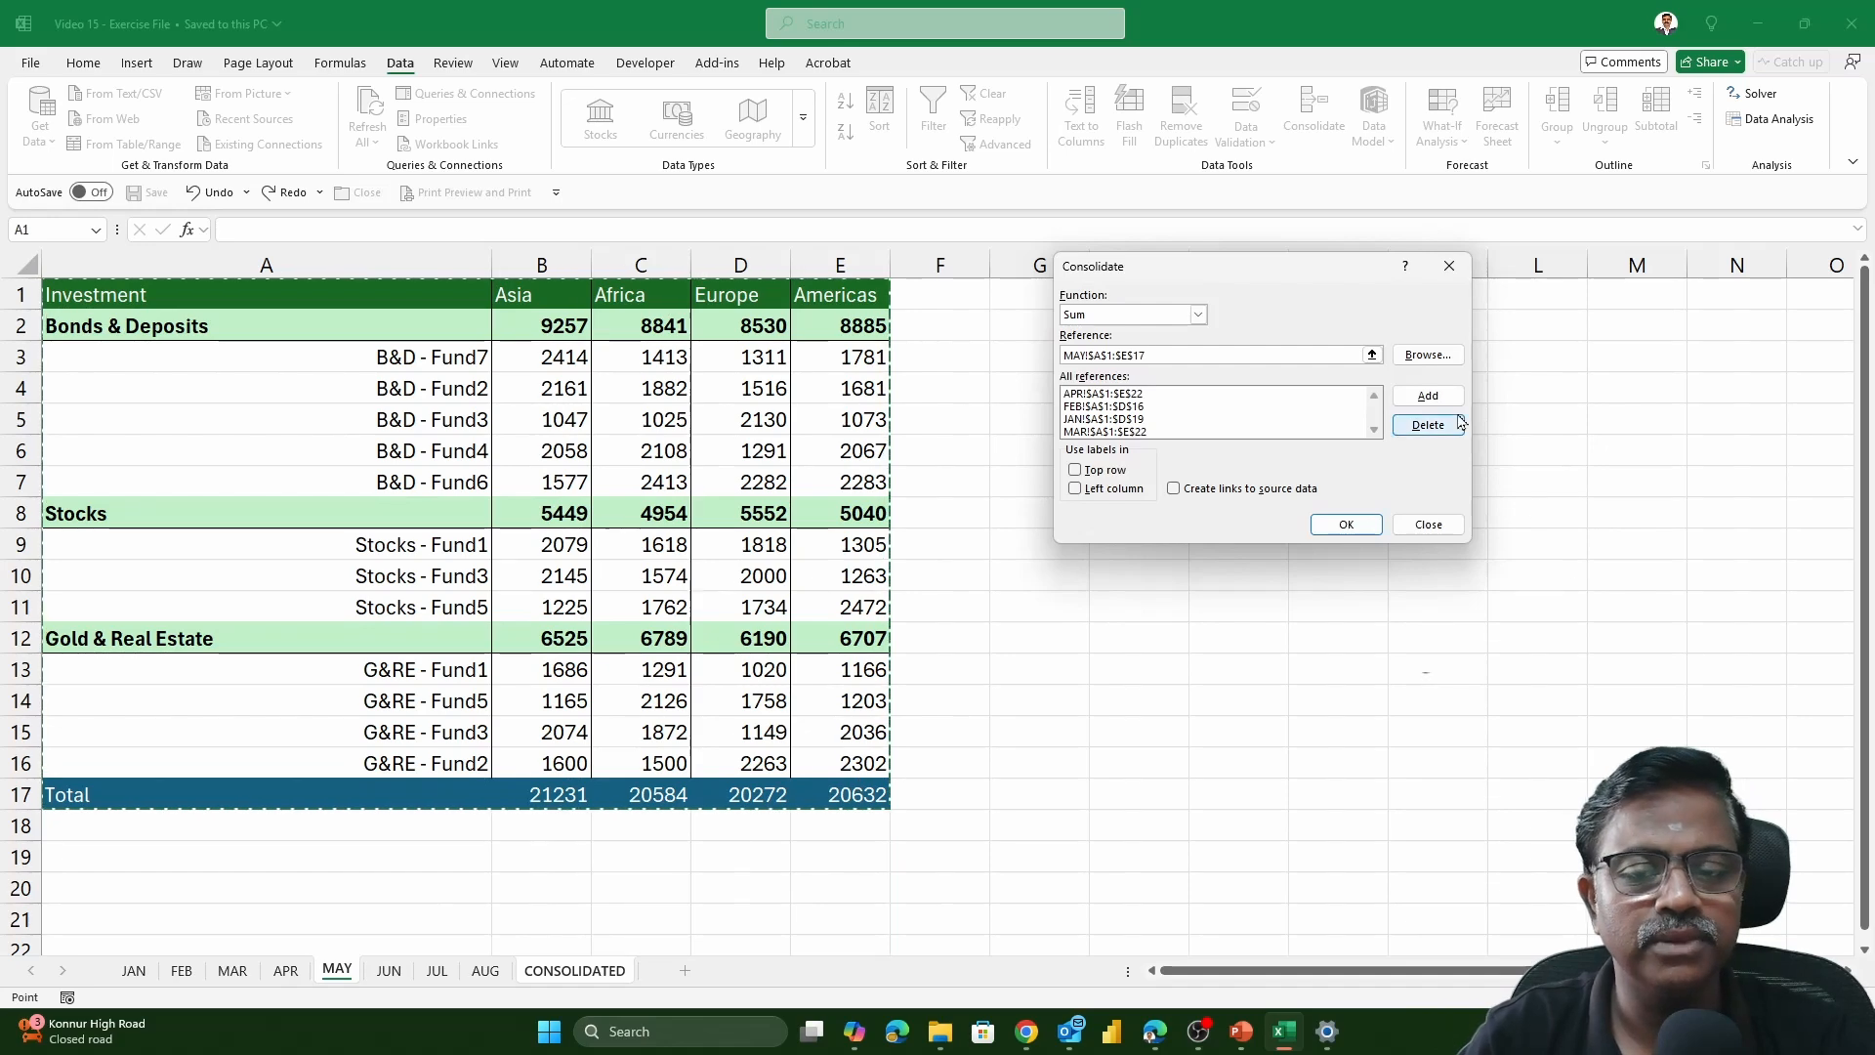
{"action": "left_click", "coordinate": [1428, 395]}
{"action": "left_click", "coordinate": [388, 970]}
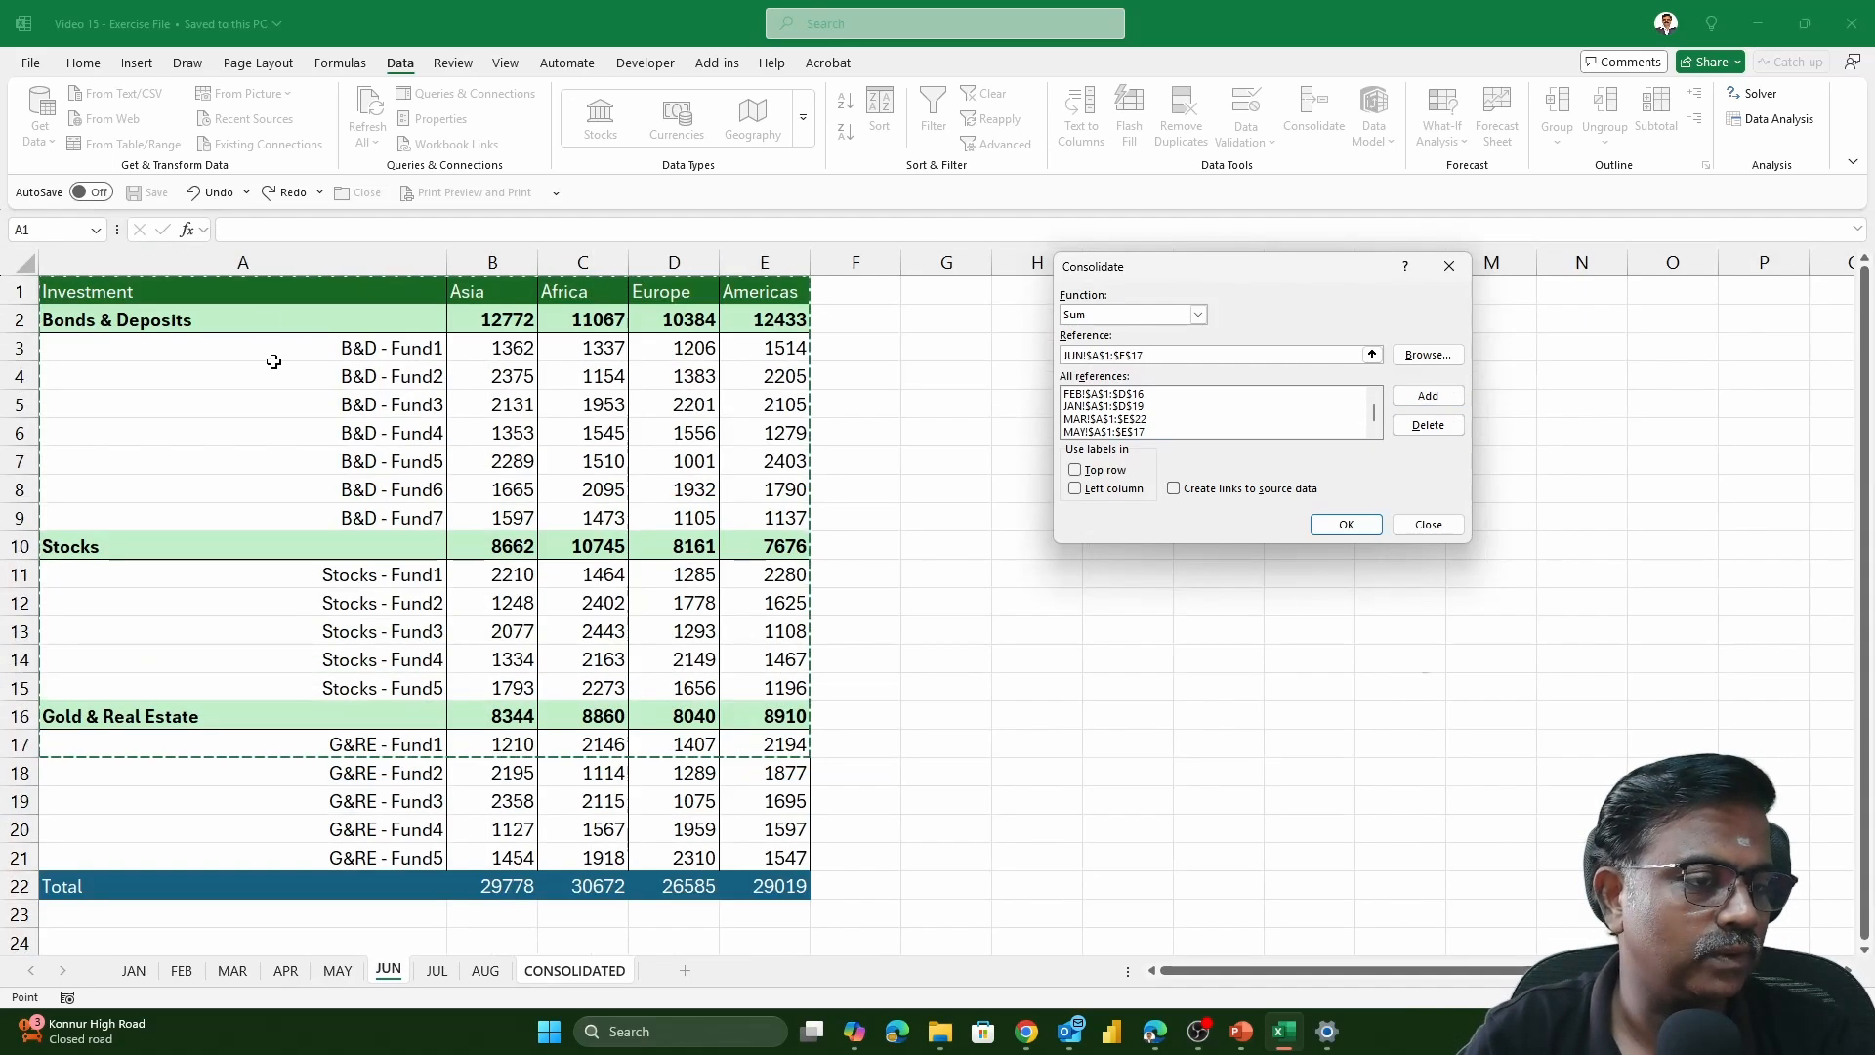
{"action": "left_click_drag", "start_coordinate": [195, 291], "coordinate": [780, 885]}
{"action": "left_click", "coordinate": [1428, 396]}
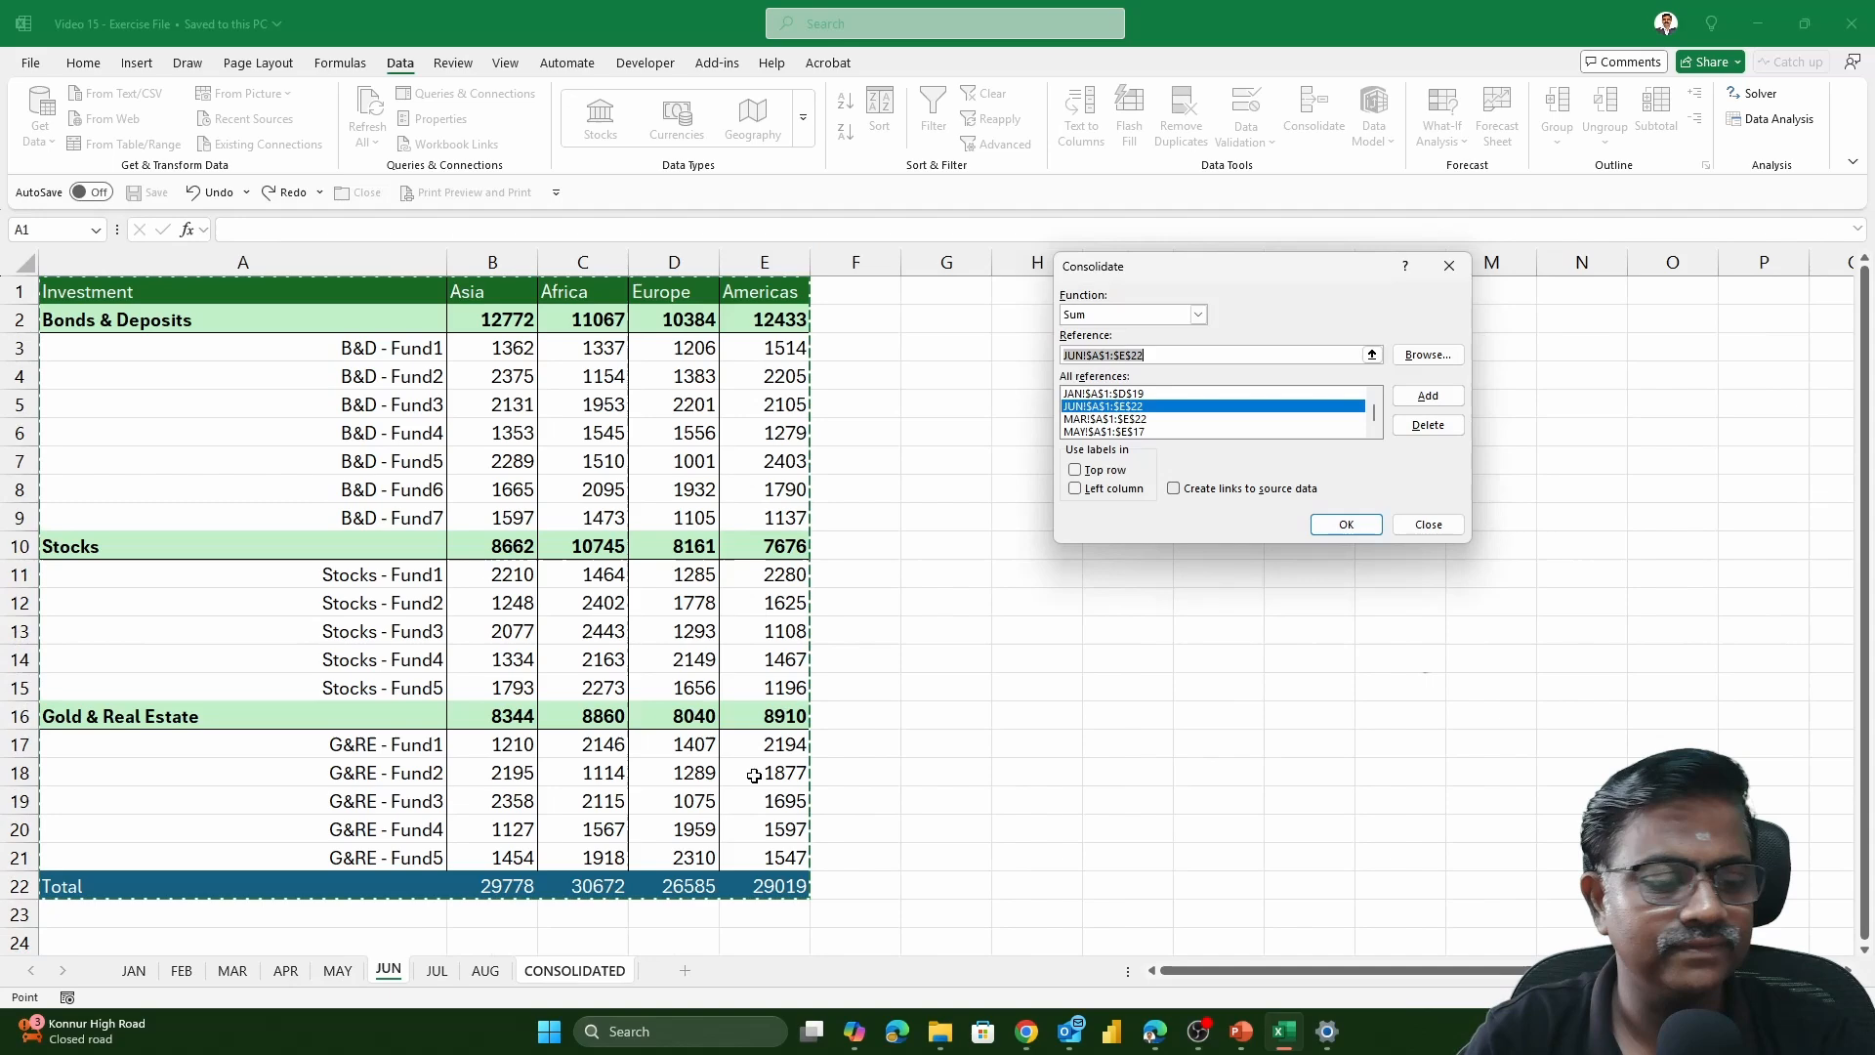
Add the JUL table, range A1:E17, to the consolidation references
{"action": "left_click", "coordinate": [414, 972]}
{"action": "left_click_drag", "start_coordinate": [238, 293], "coordinate": [830, 750]}
{"action": "left_click", "coordinate": [1426, 396]}
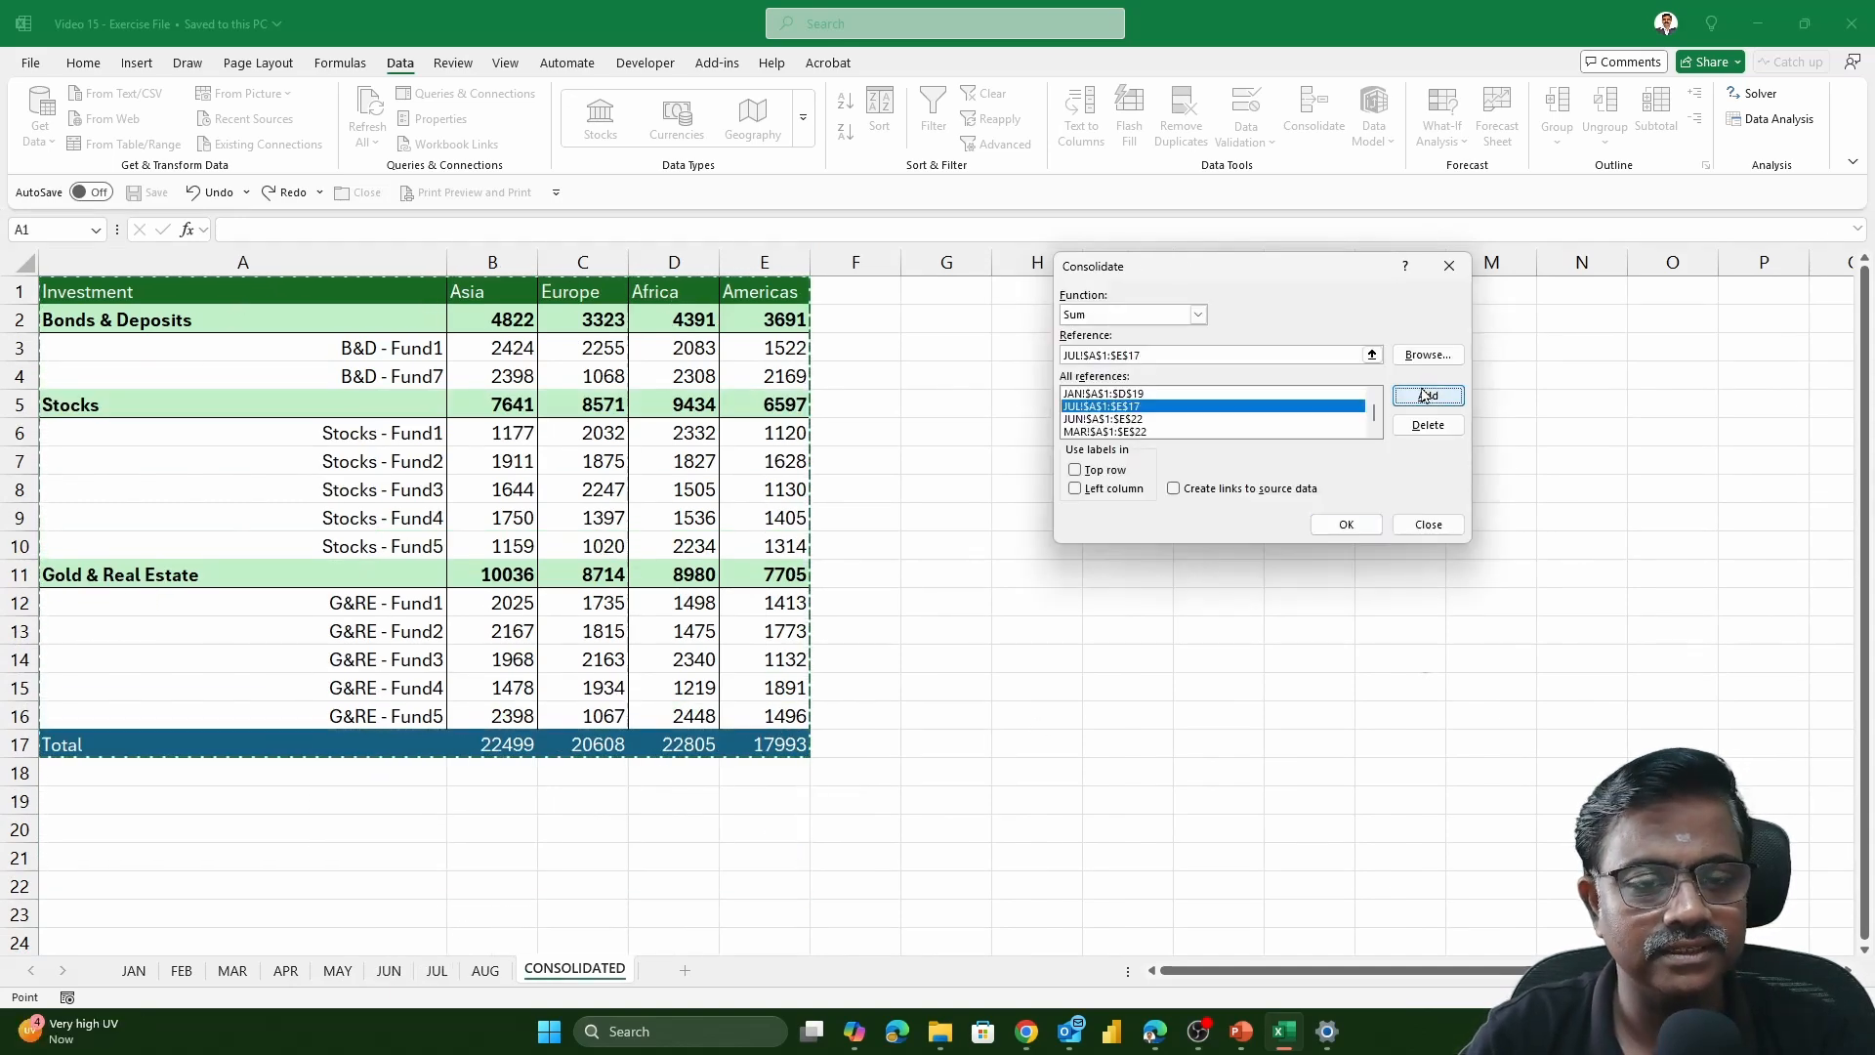
Add the AUG table, range A1:C15, to the consolidation references
{"action": "left_click", "coordinate": [486, 971]}
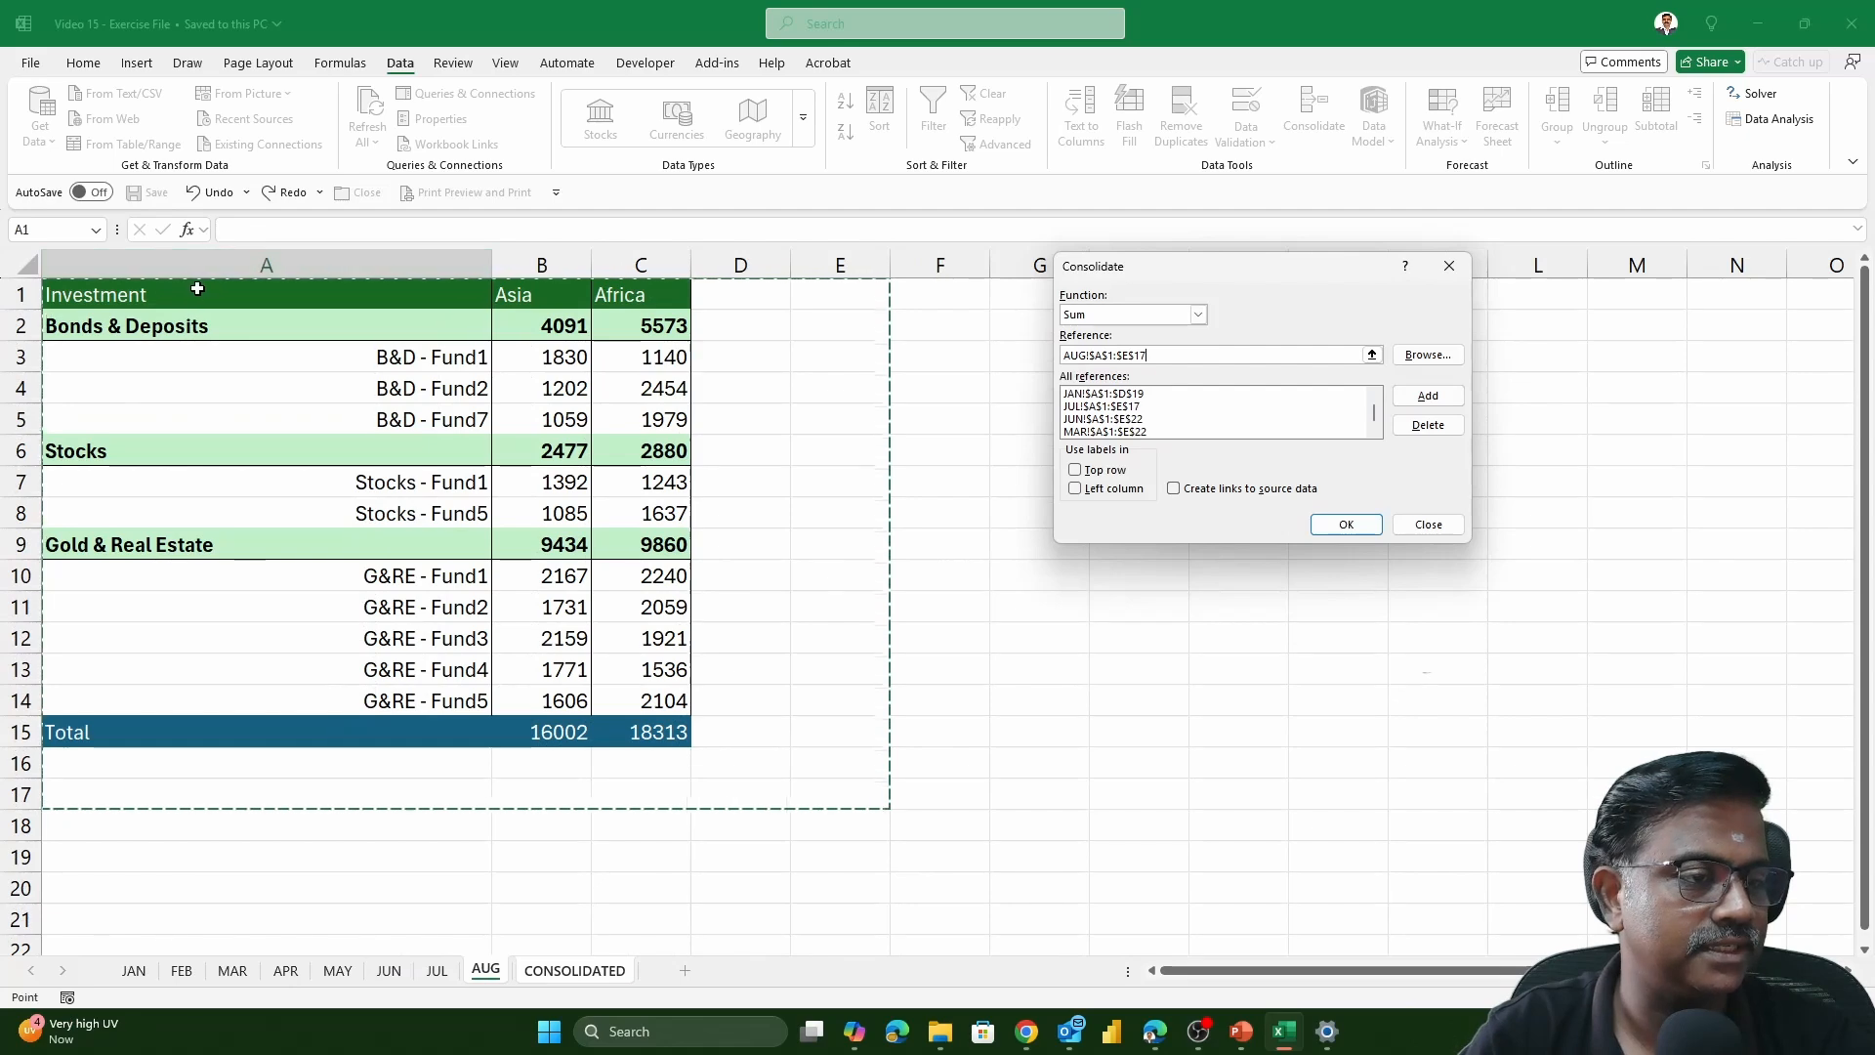
{"action": "left_click_drag", "start_coordinate": [197, 289], "coordinate": [691, 746]}
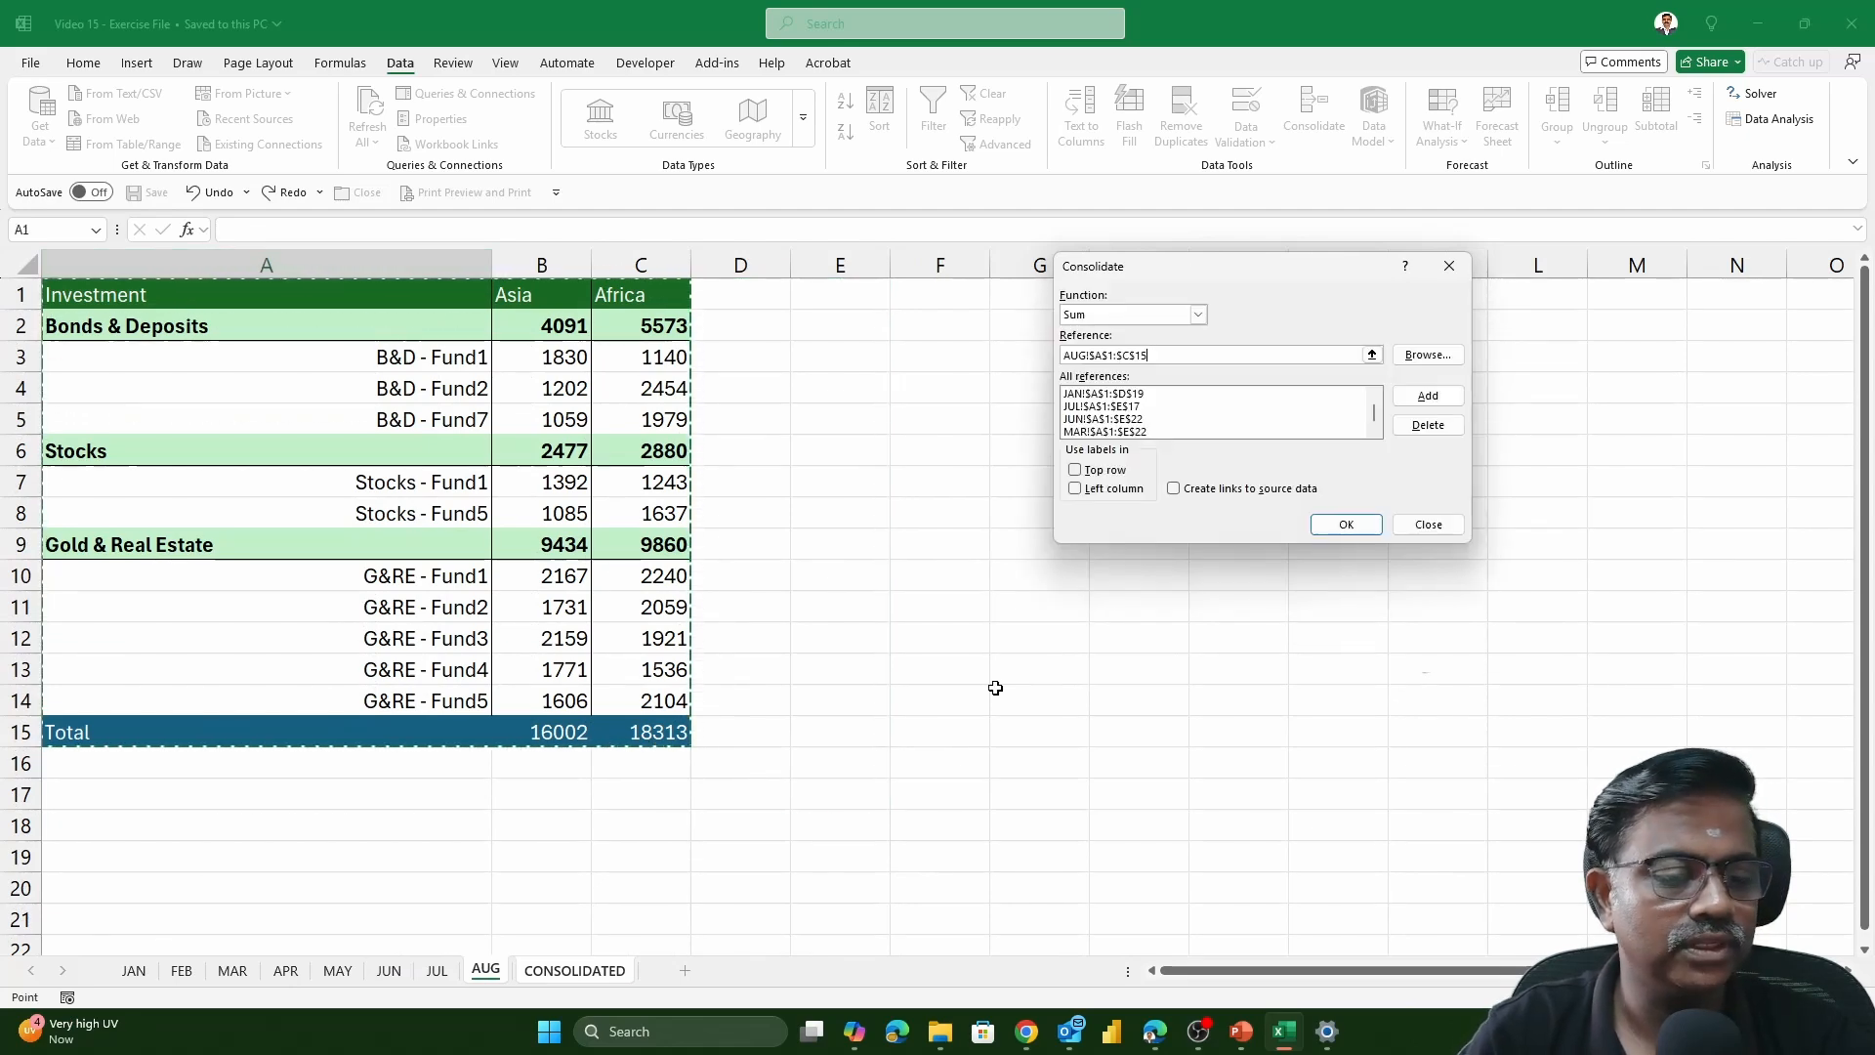
{"action": "left_click", "coordinate": [1426, 395]}
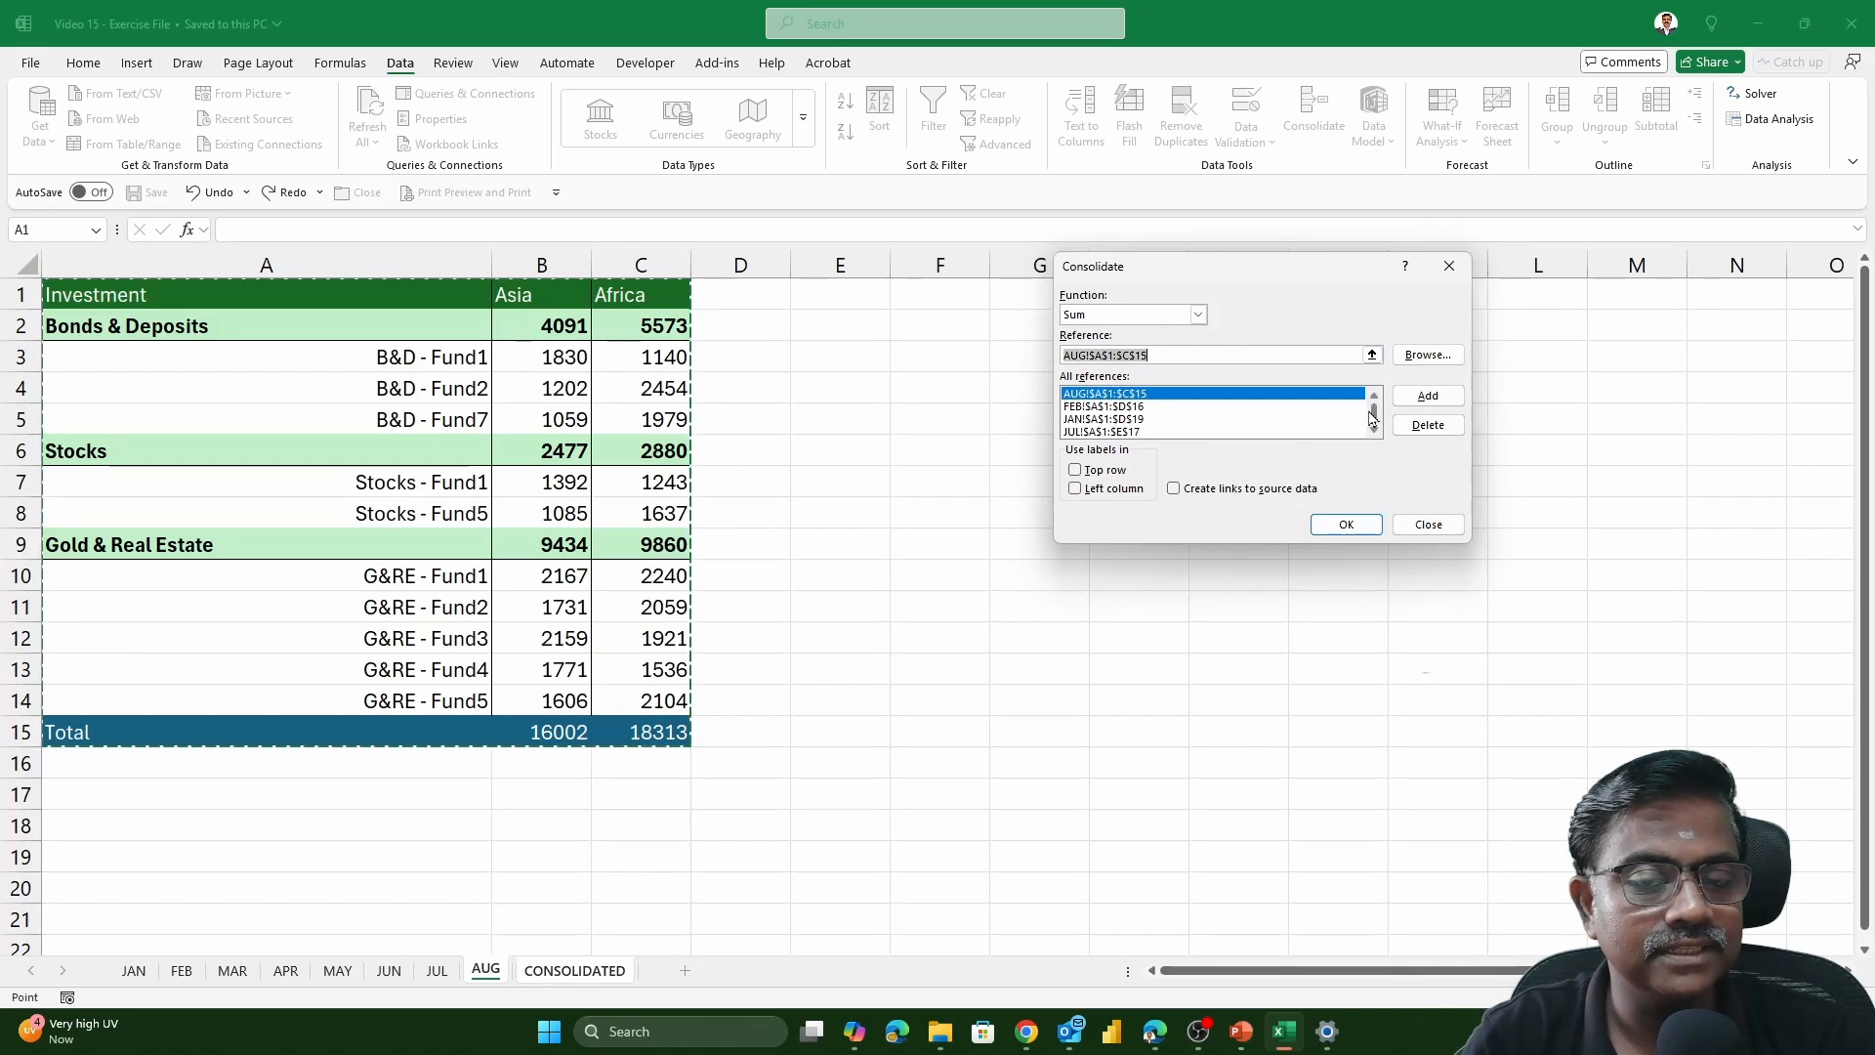
Run the Sum consolidation using top row and left column labels, and widen column A to fit the row labels
{"action": "scroll", "coordinate": [1372, 414], "scroll_direction": "up", "scroll_amount": 1}
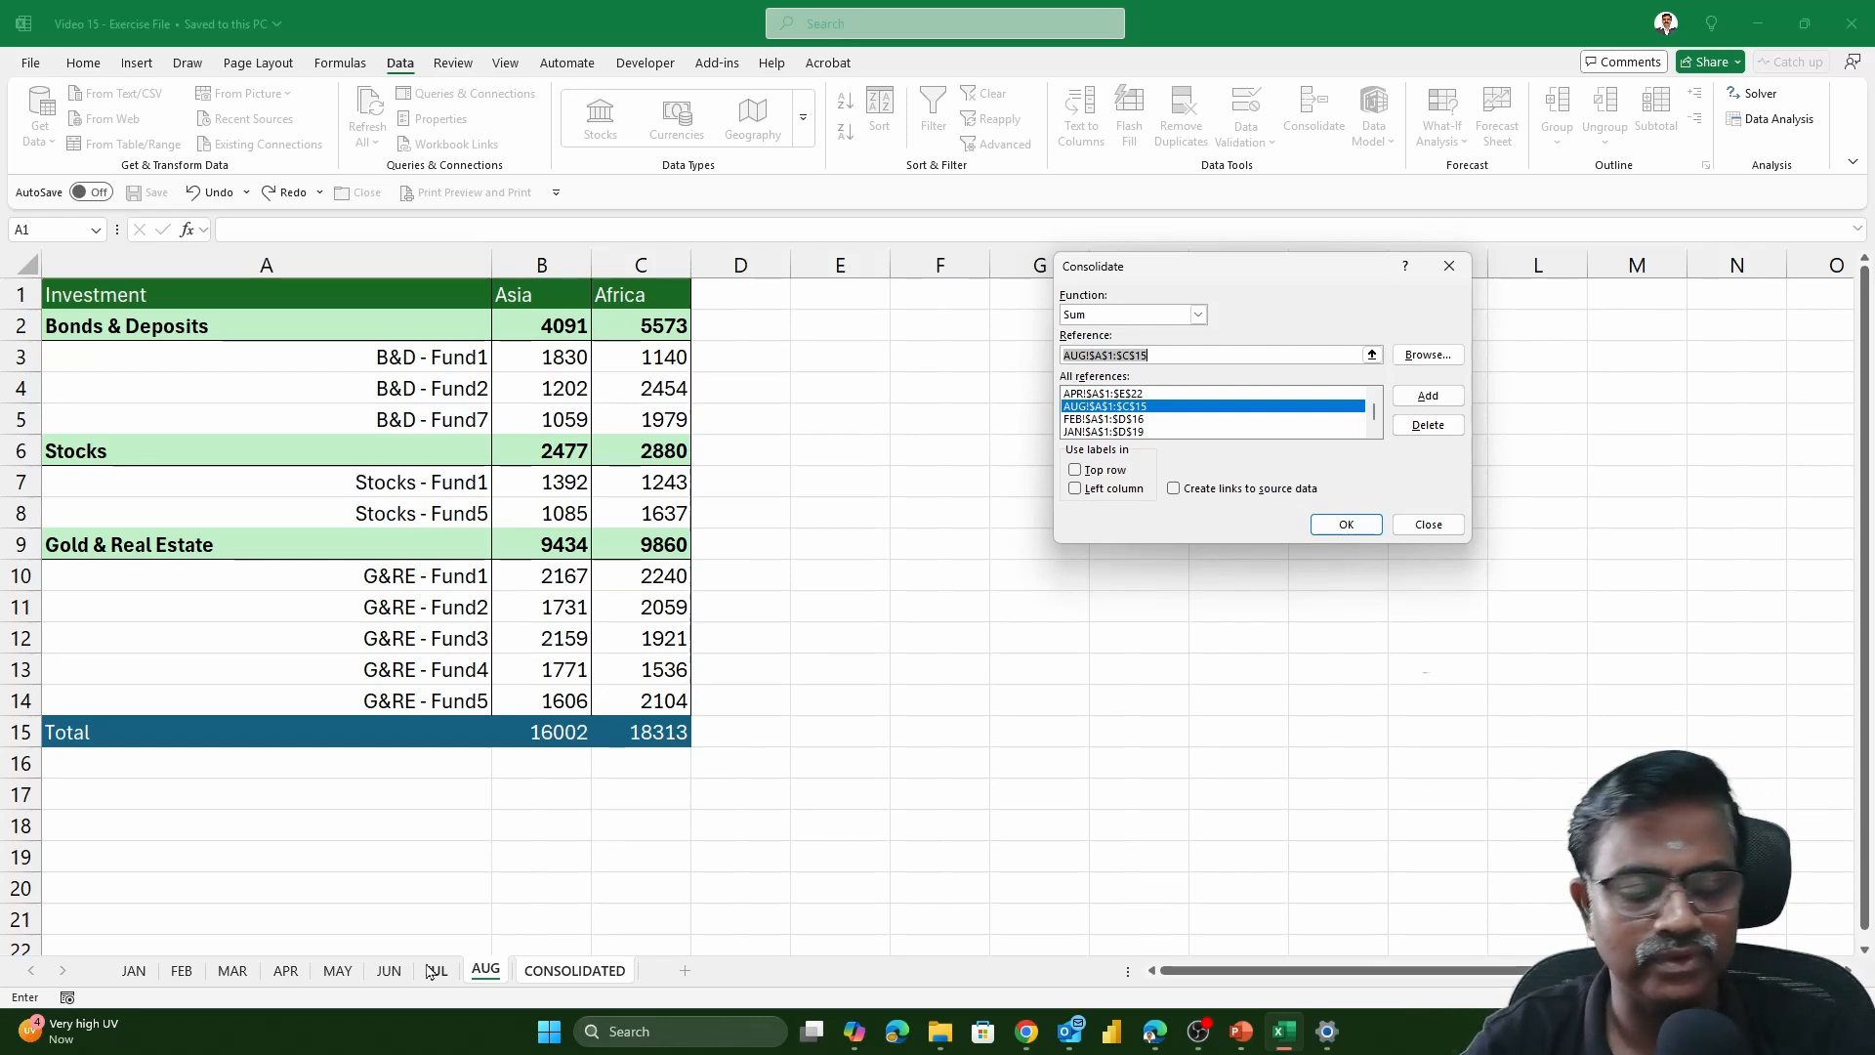
{"action": "left_click", "coordinate": [1075, 471]}
{"action": "left_click", "coordinate": [1075, 488]}
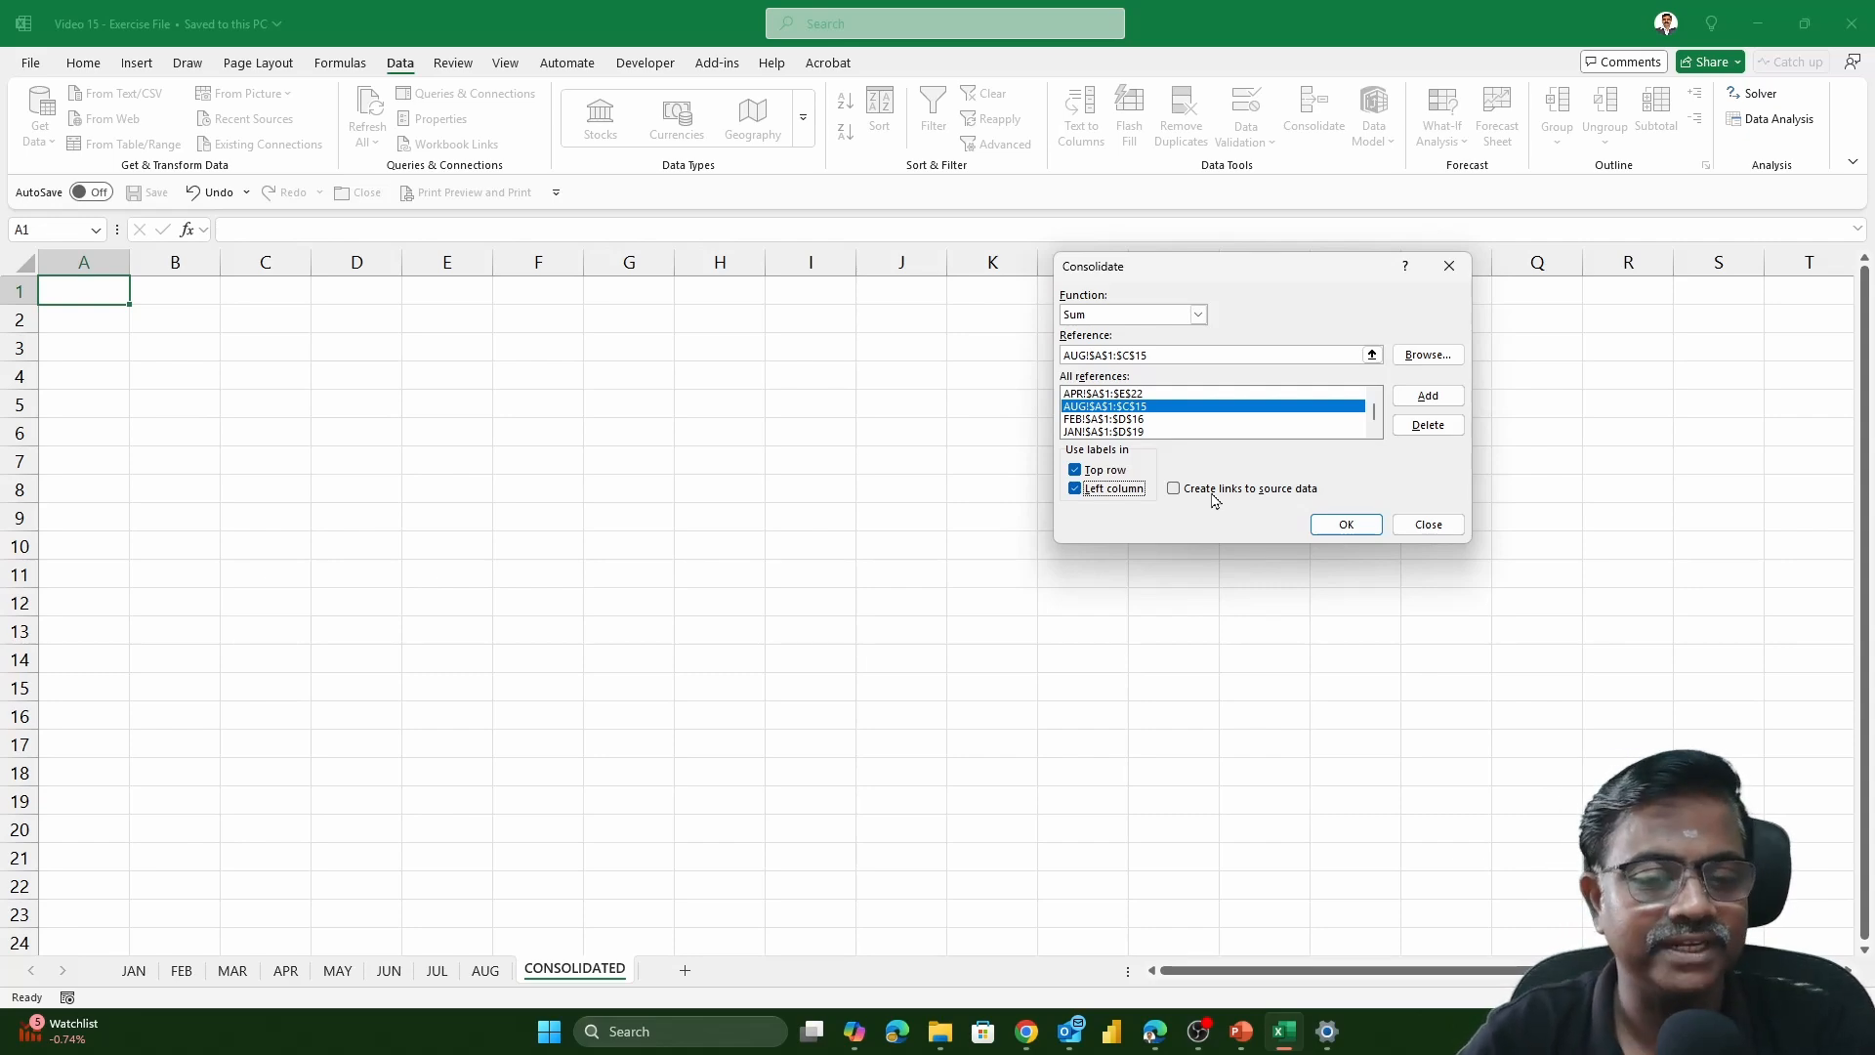
{"action": "left_click", "coordinate": [1345, 525]}
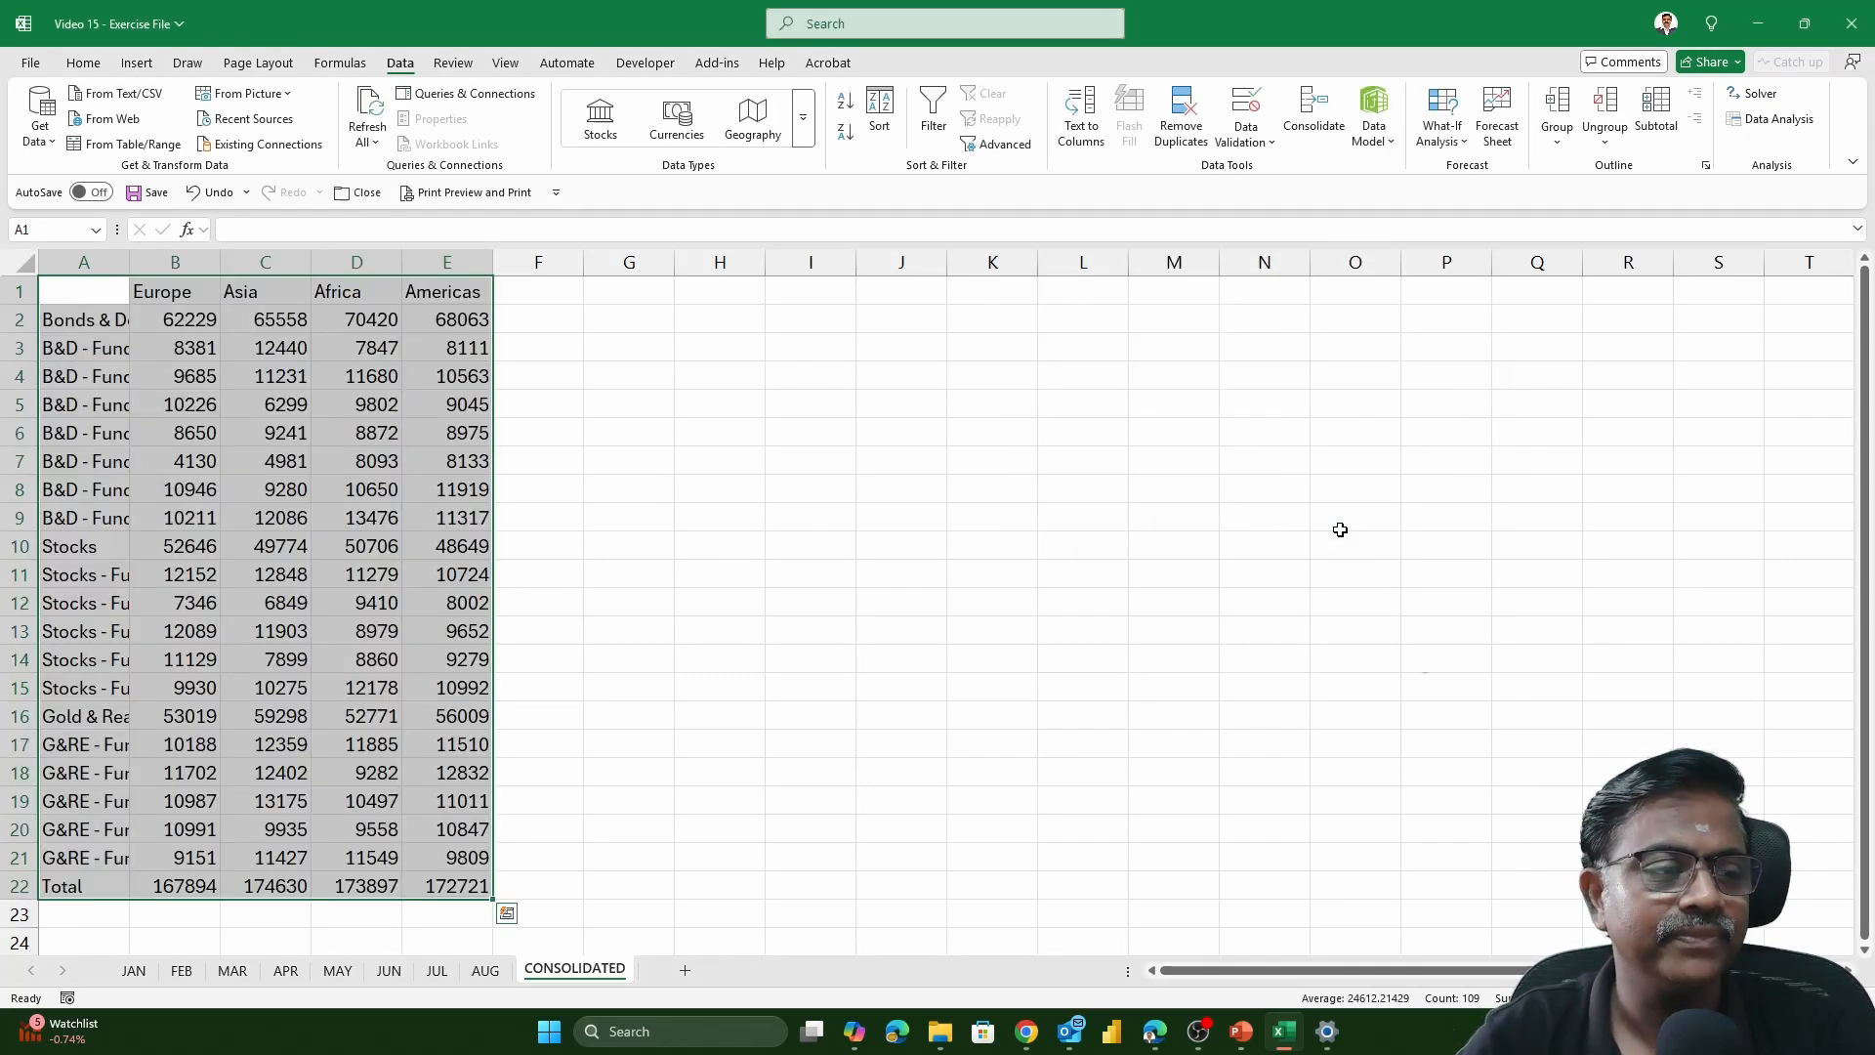
{"action": "left_click_drag", "start_coordinate": [139, 266], "coordinate": [315, 289]}
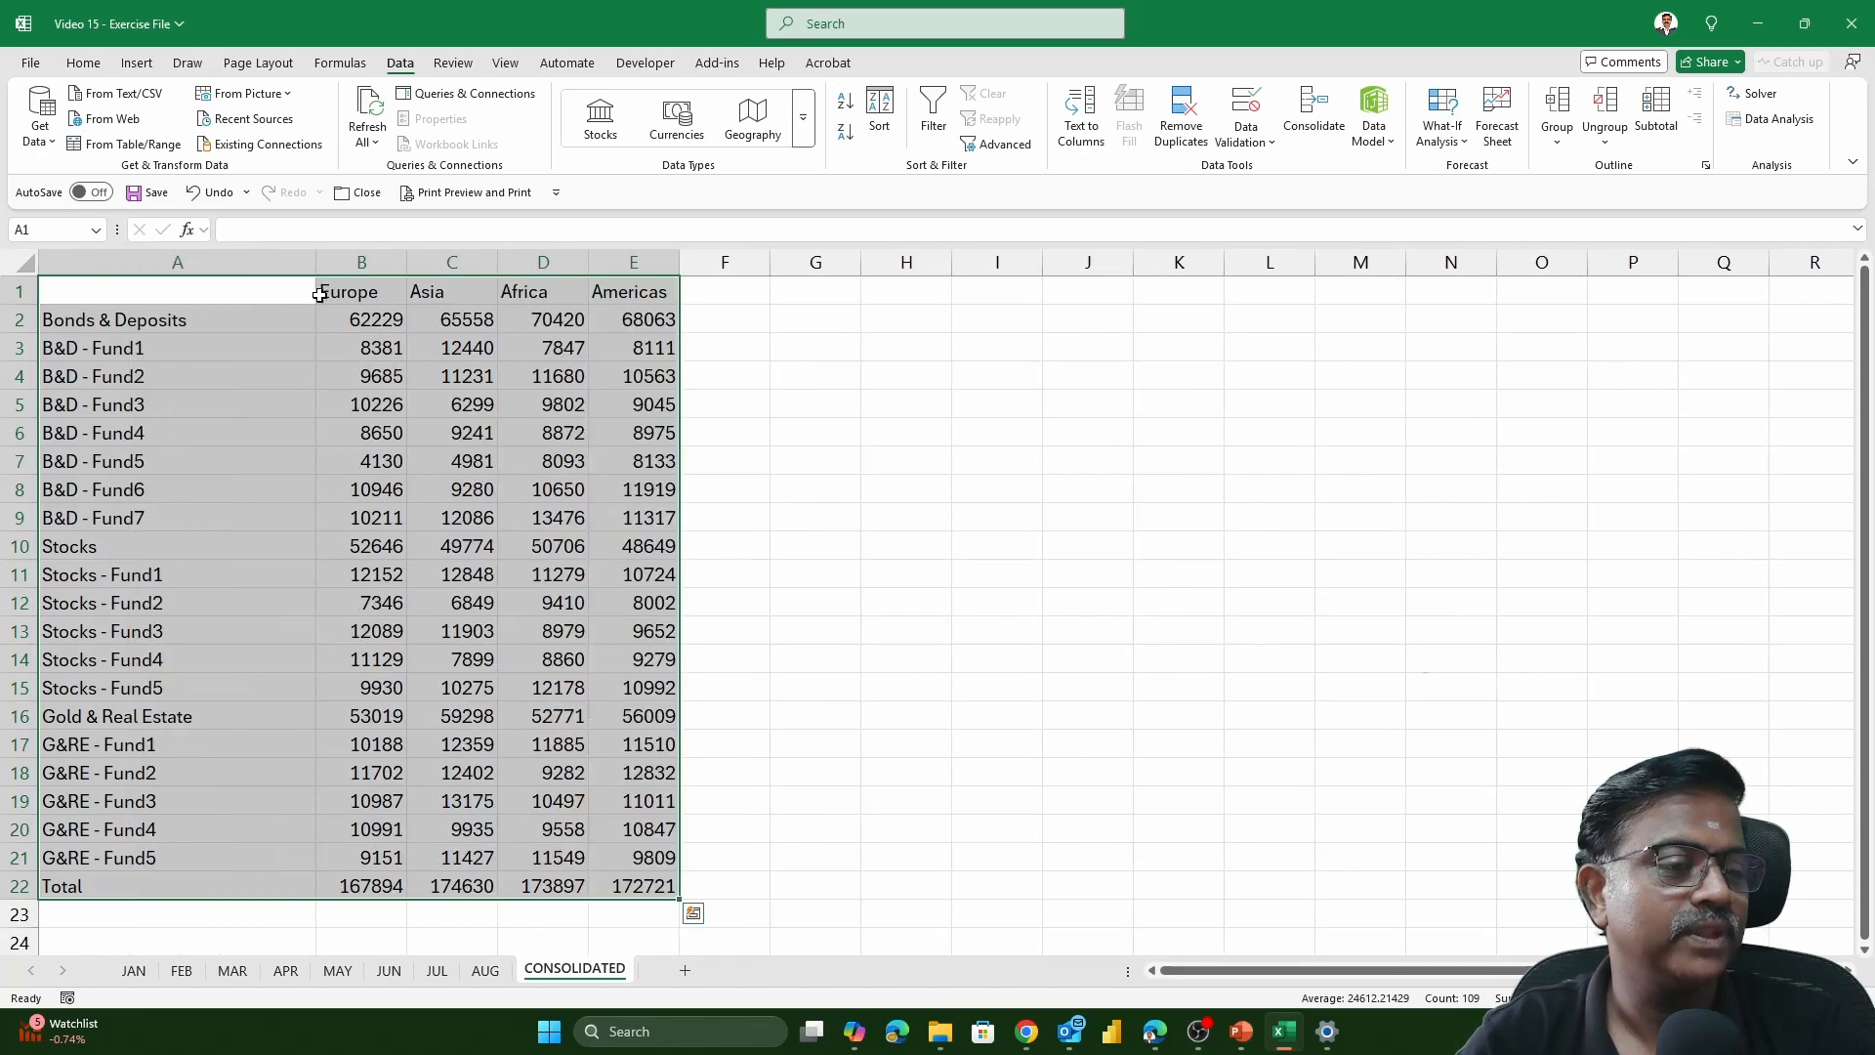
{"action": "left_click", "coordinate": [227, 358]}
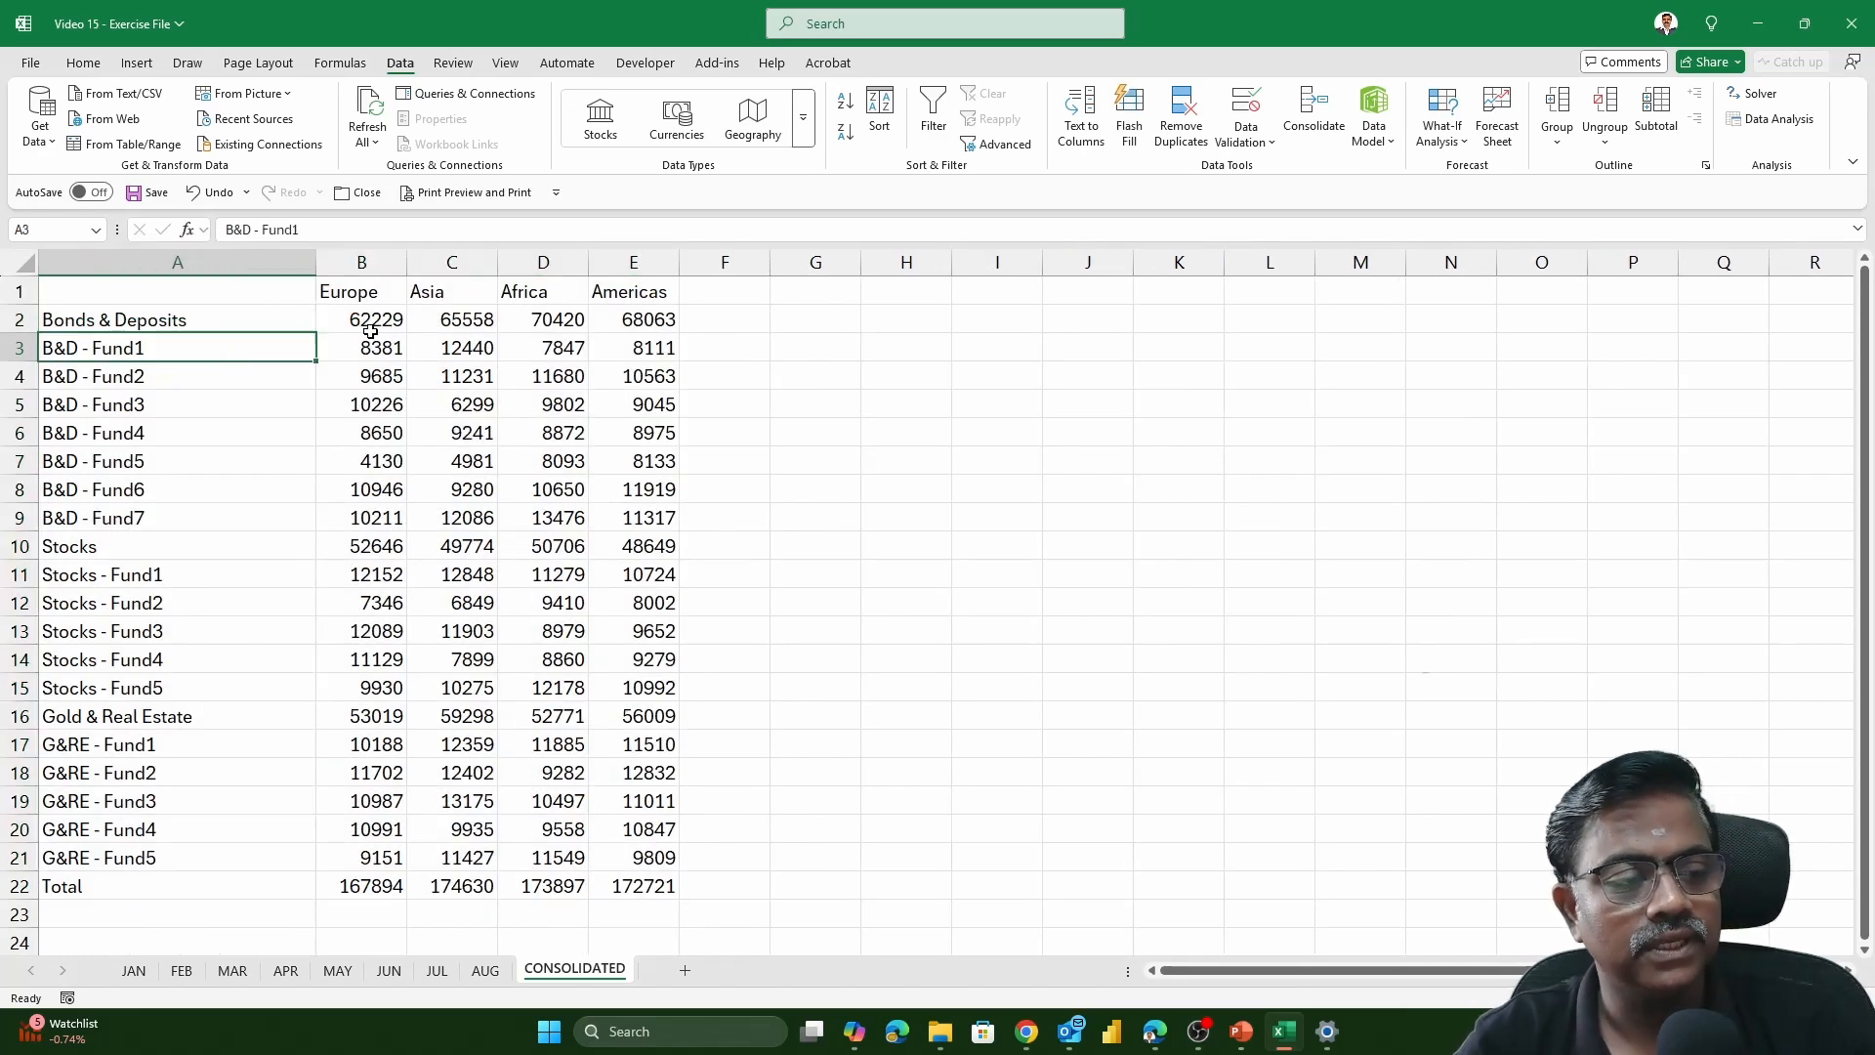
Compare the AUG, JUL and JUN tables with the CONSOLIDATED sheet and review the Consolidate settings
{"action": "left_click", "coordinate": [488, 972]}
{"action": "left_click", "coordinate": [440, 972]}
{"action": "left_click", "coordinate": [398, 972]}
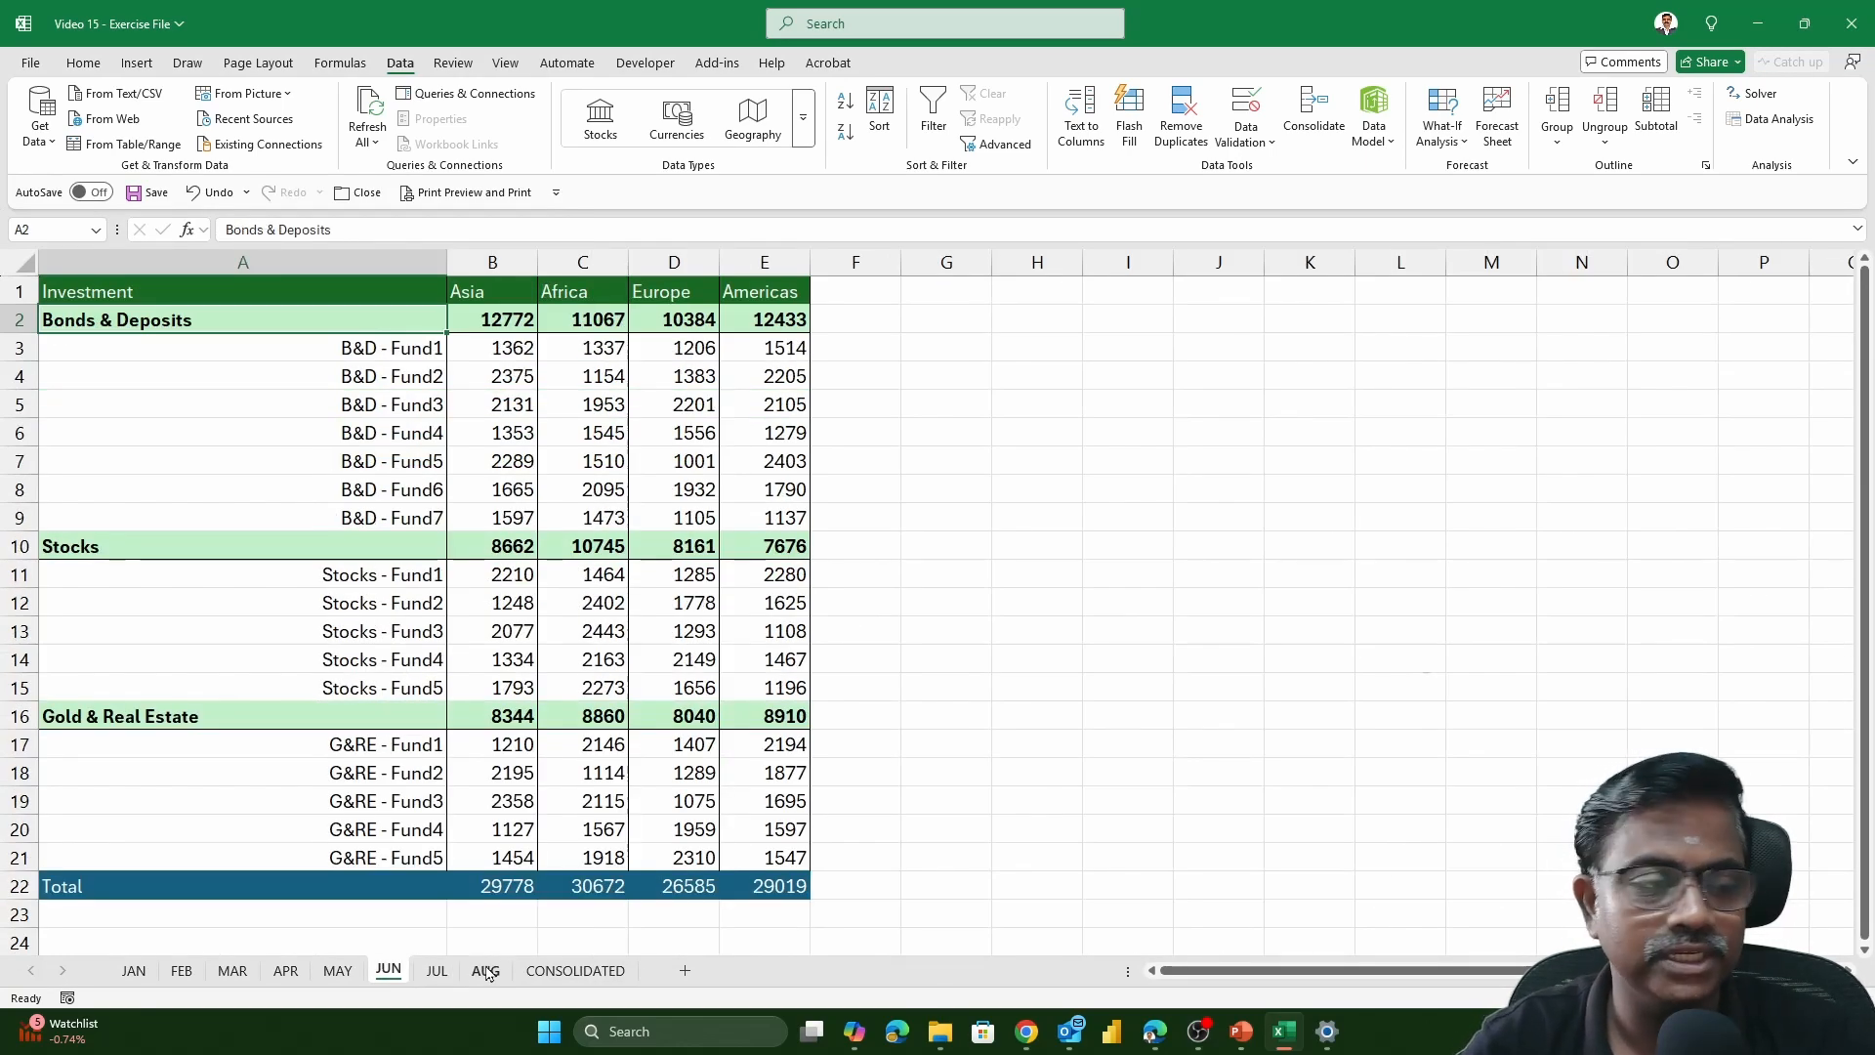
{"action": "left_click", "coordinate": [548, 975]}
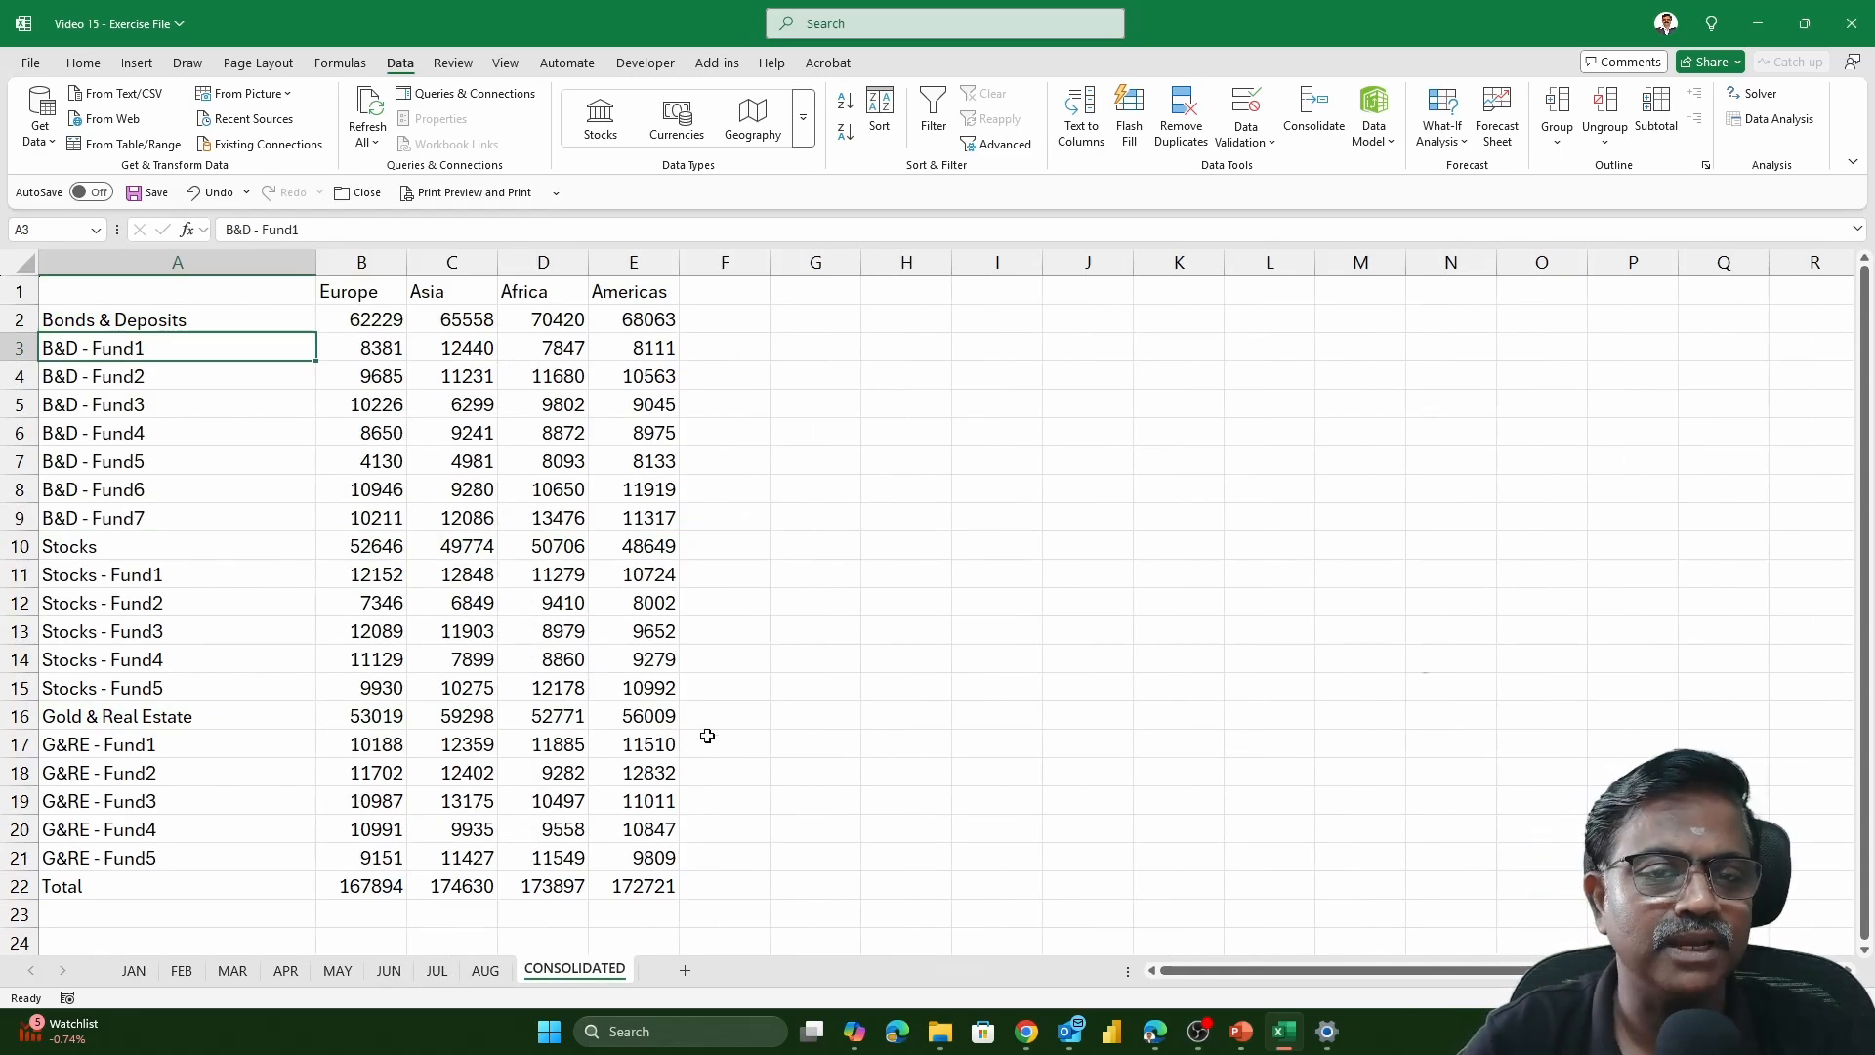
{"action": "left_click", "coordinate": [1294, 125]}
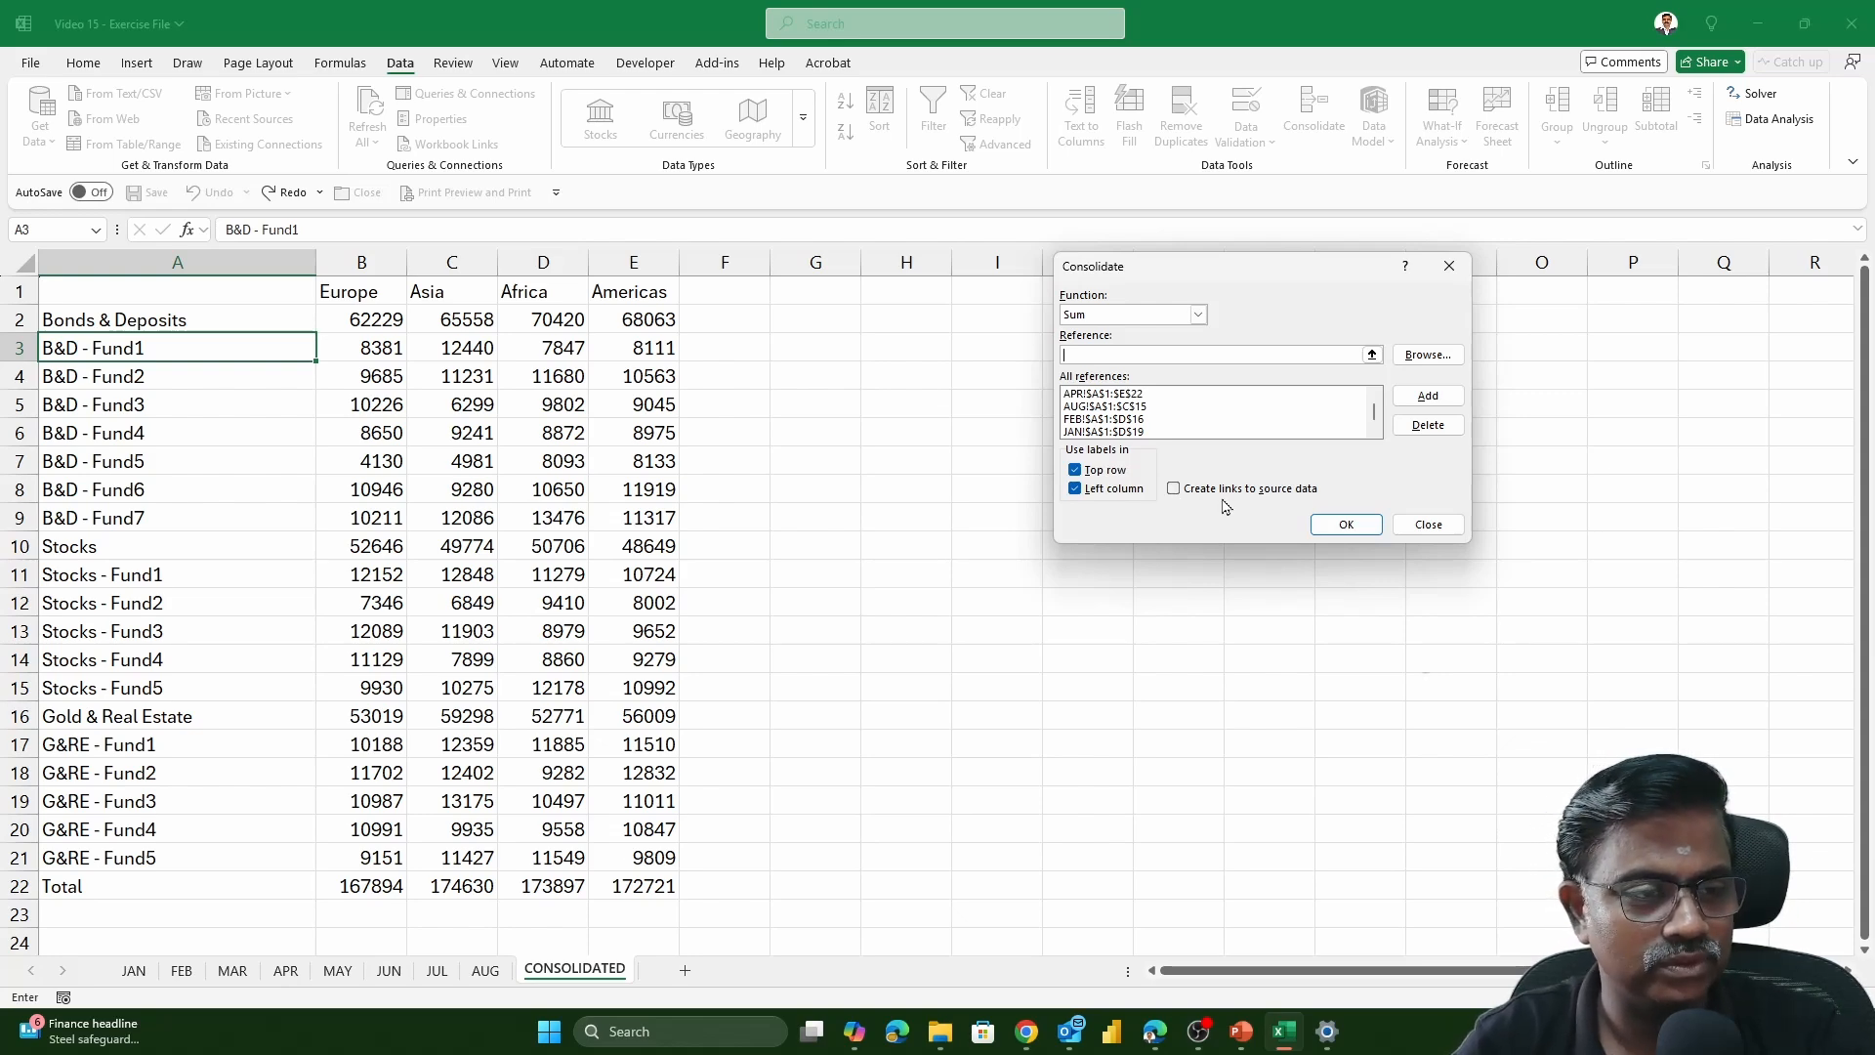
{"action": "key", "text": "Escape"}
{"action": "scroll", "coordinate": [709, 468], "scroll_direction": "up", "scroll_amount": 3}
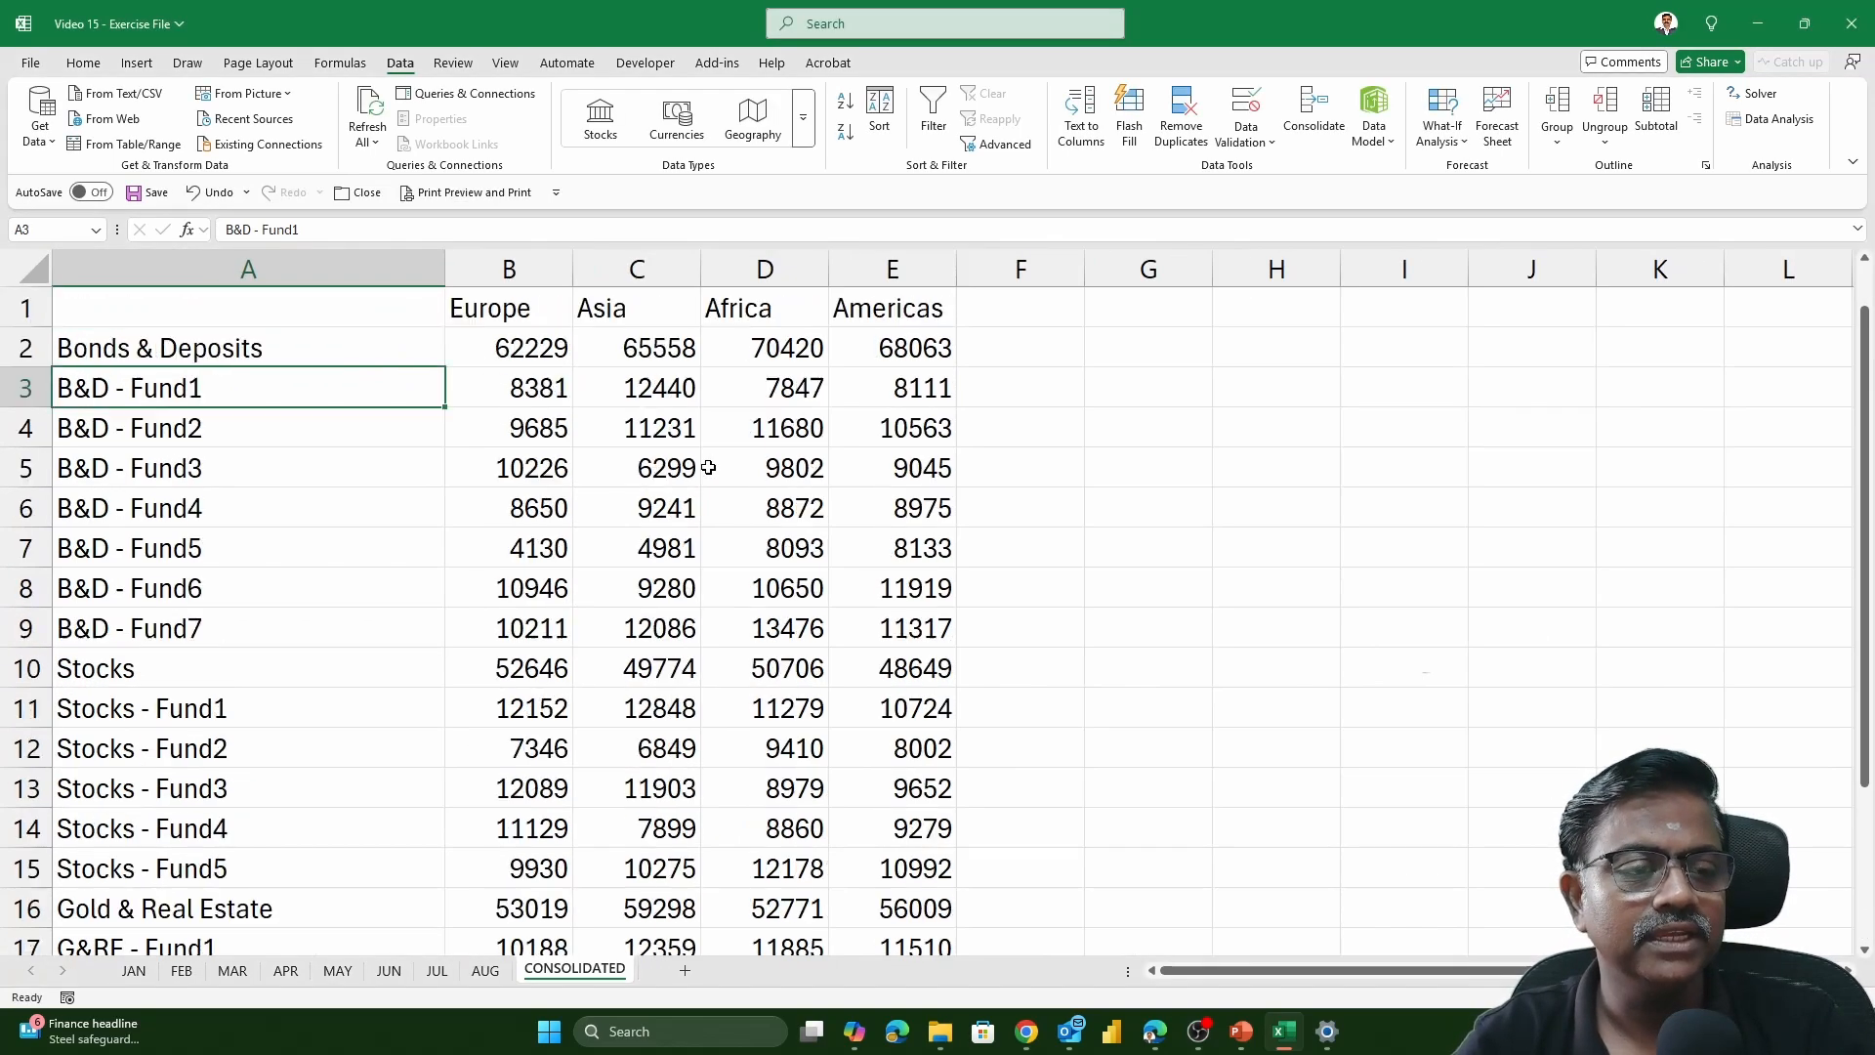
Examine whether the consolidated cells hold values or formulas, and compare them with the JUN source table
{"action": "left_click", "coordinate": [543, 356]}
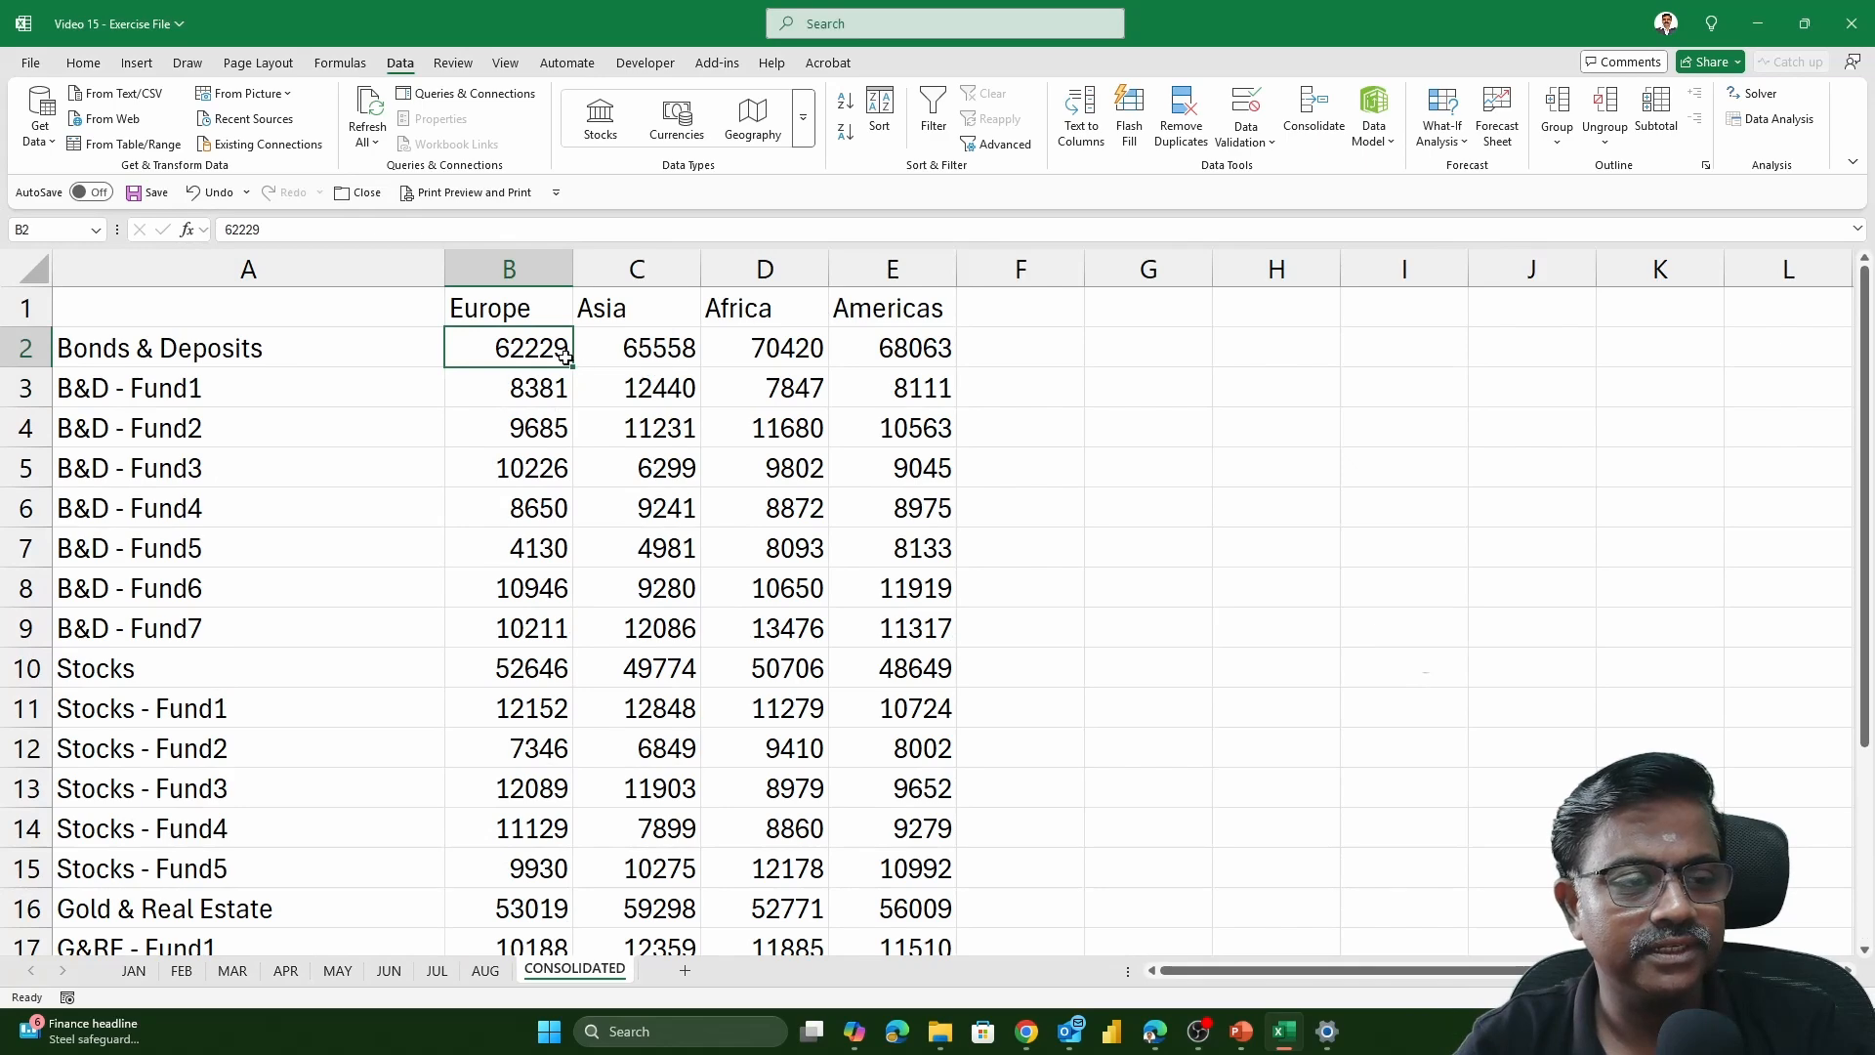
{"action": "left_click", "coordinate": [663, 393]}
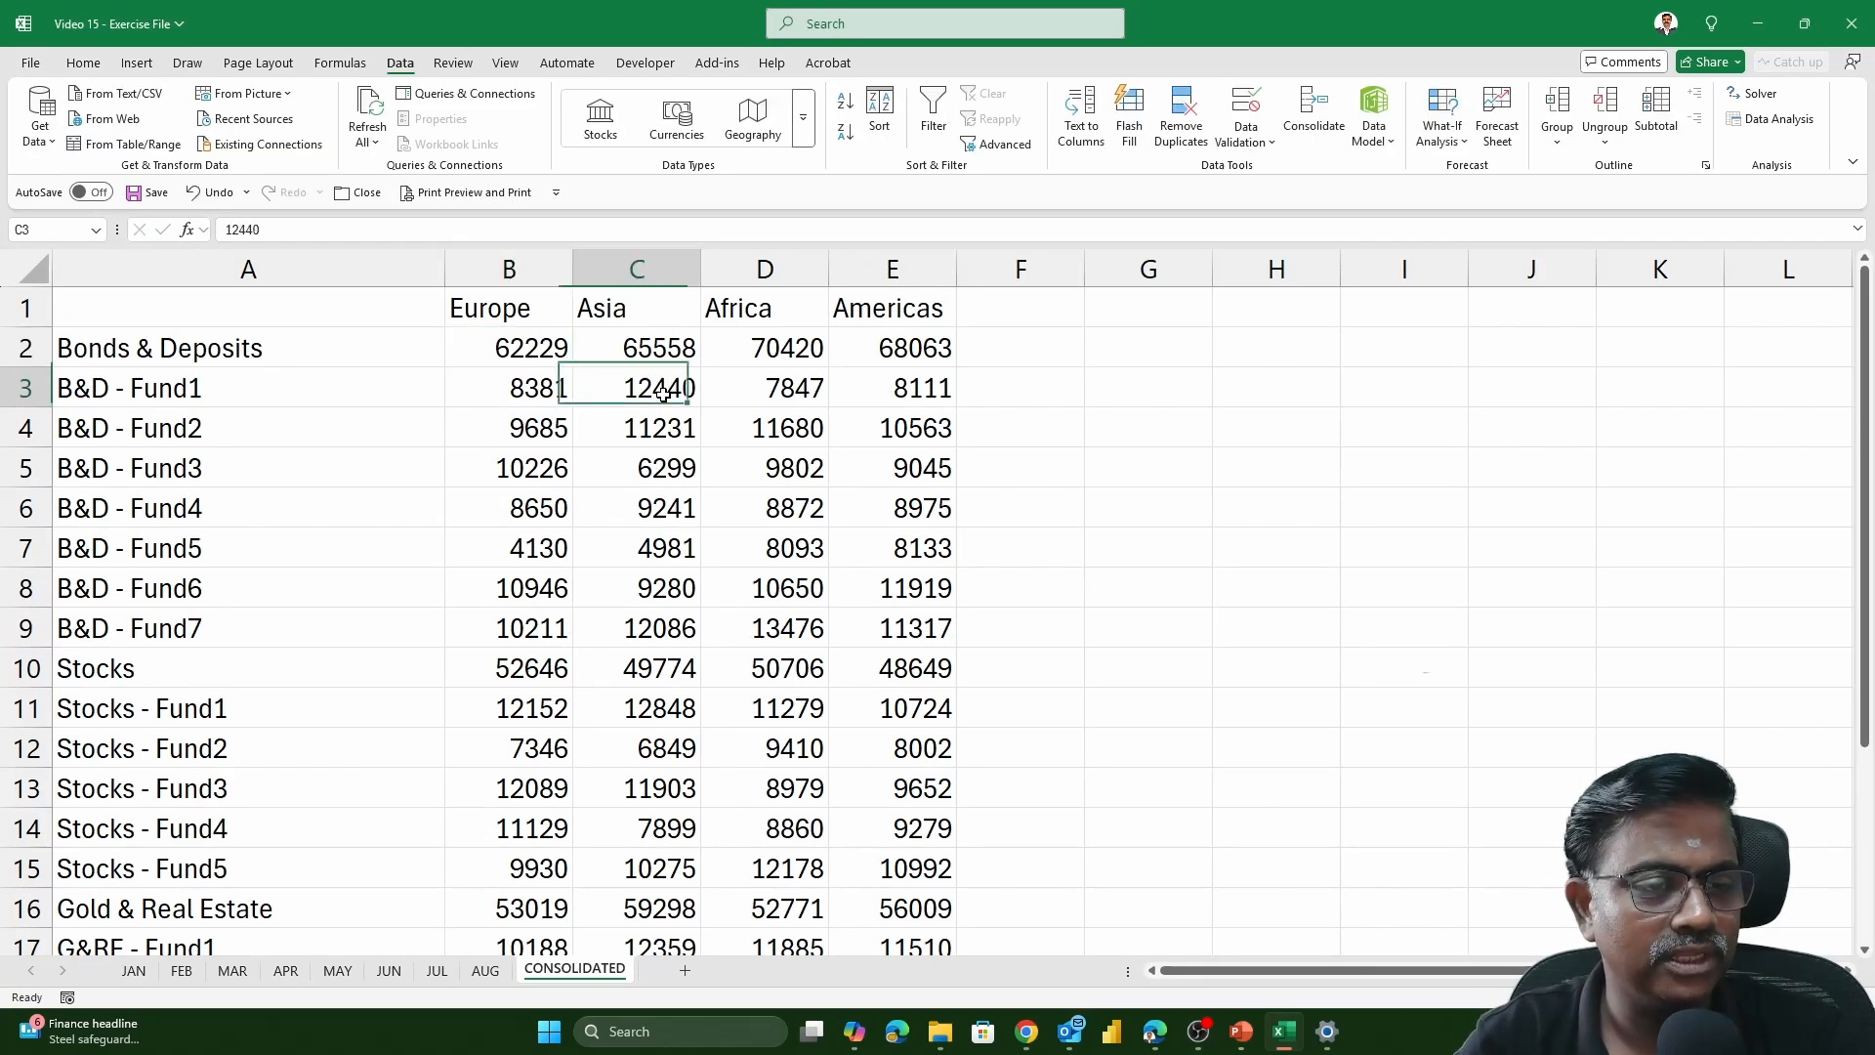
{"action": "double_click", "coordinate": [663, 394]}
{"action": "left_click", "coordinate": [531, 391]}
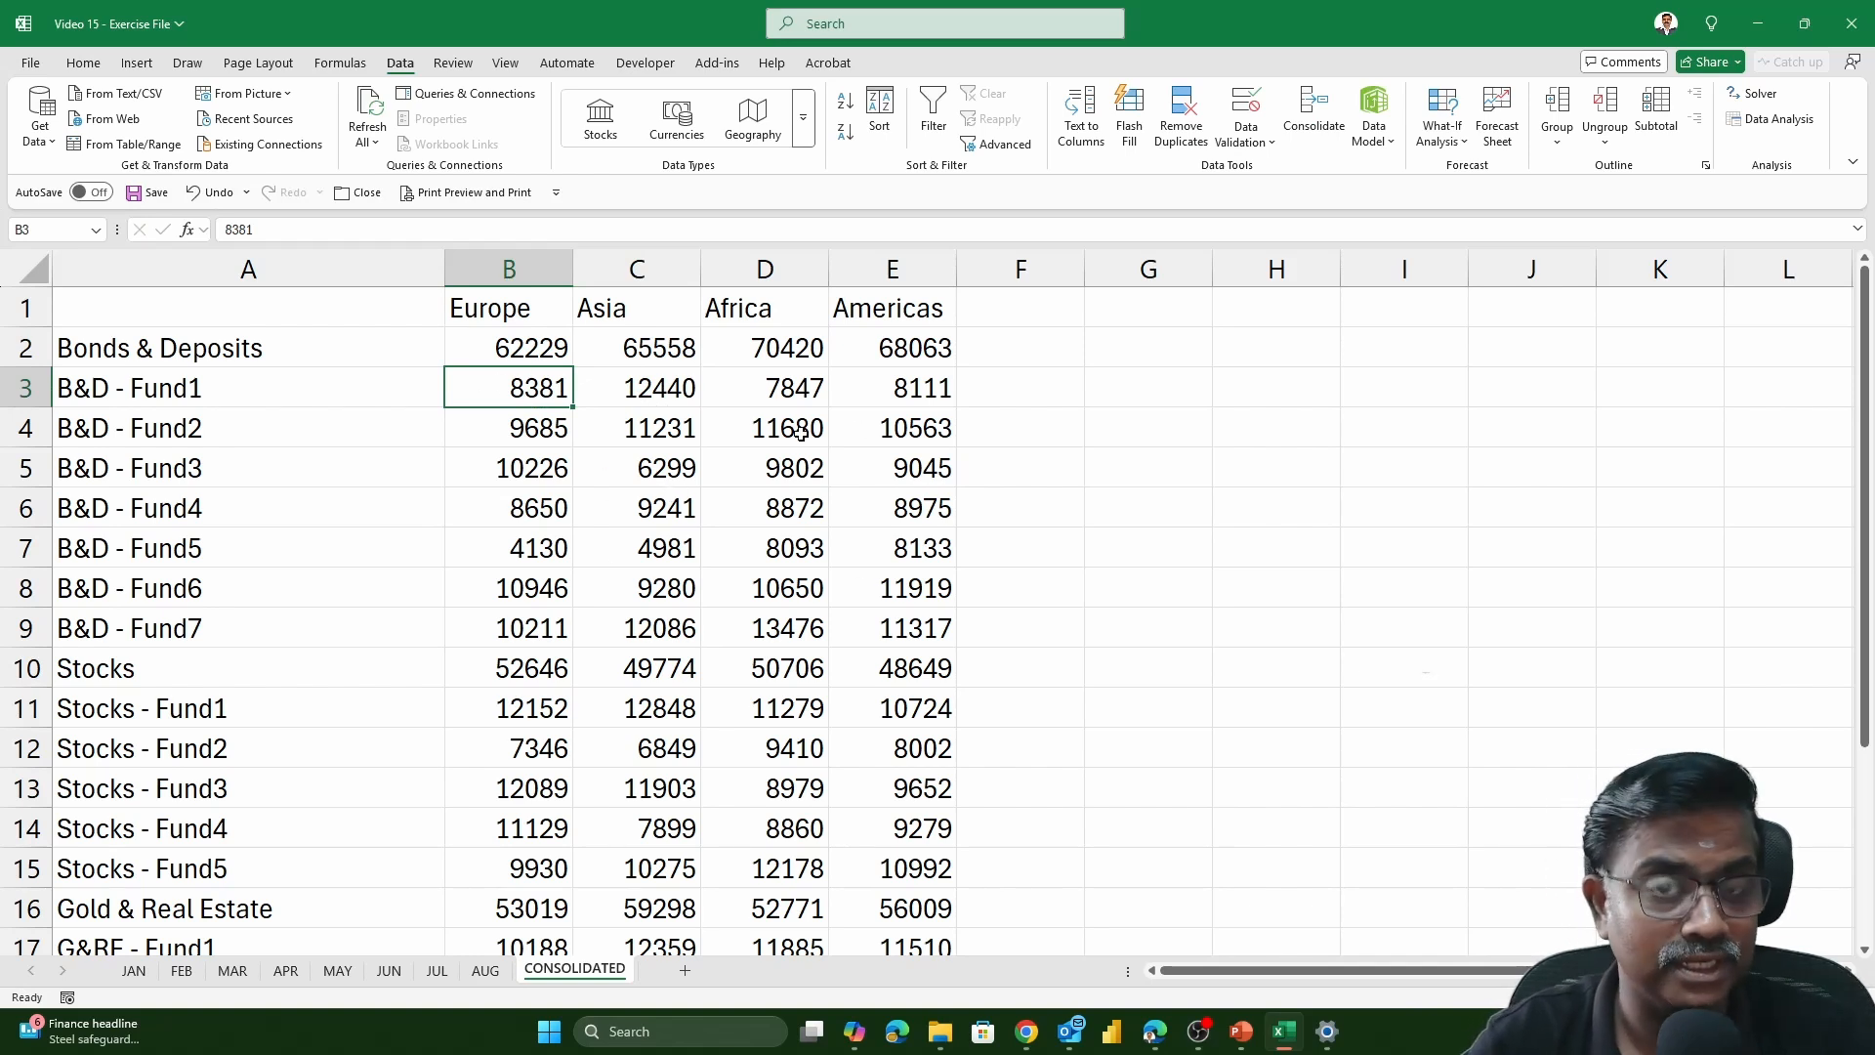
{"action": "left_click", "coordinate": [388, 970]}
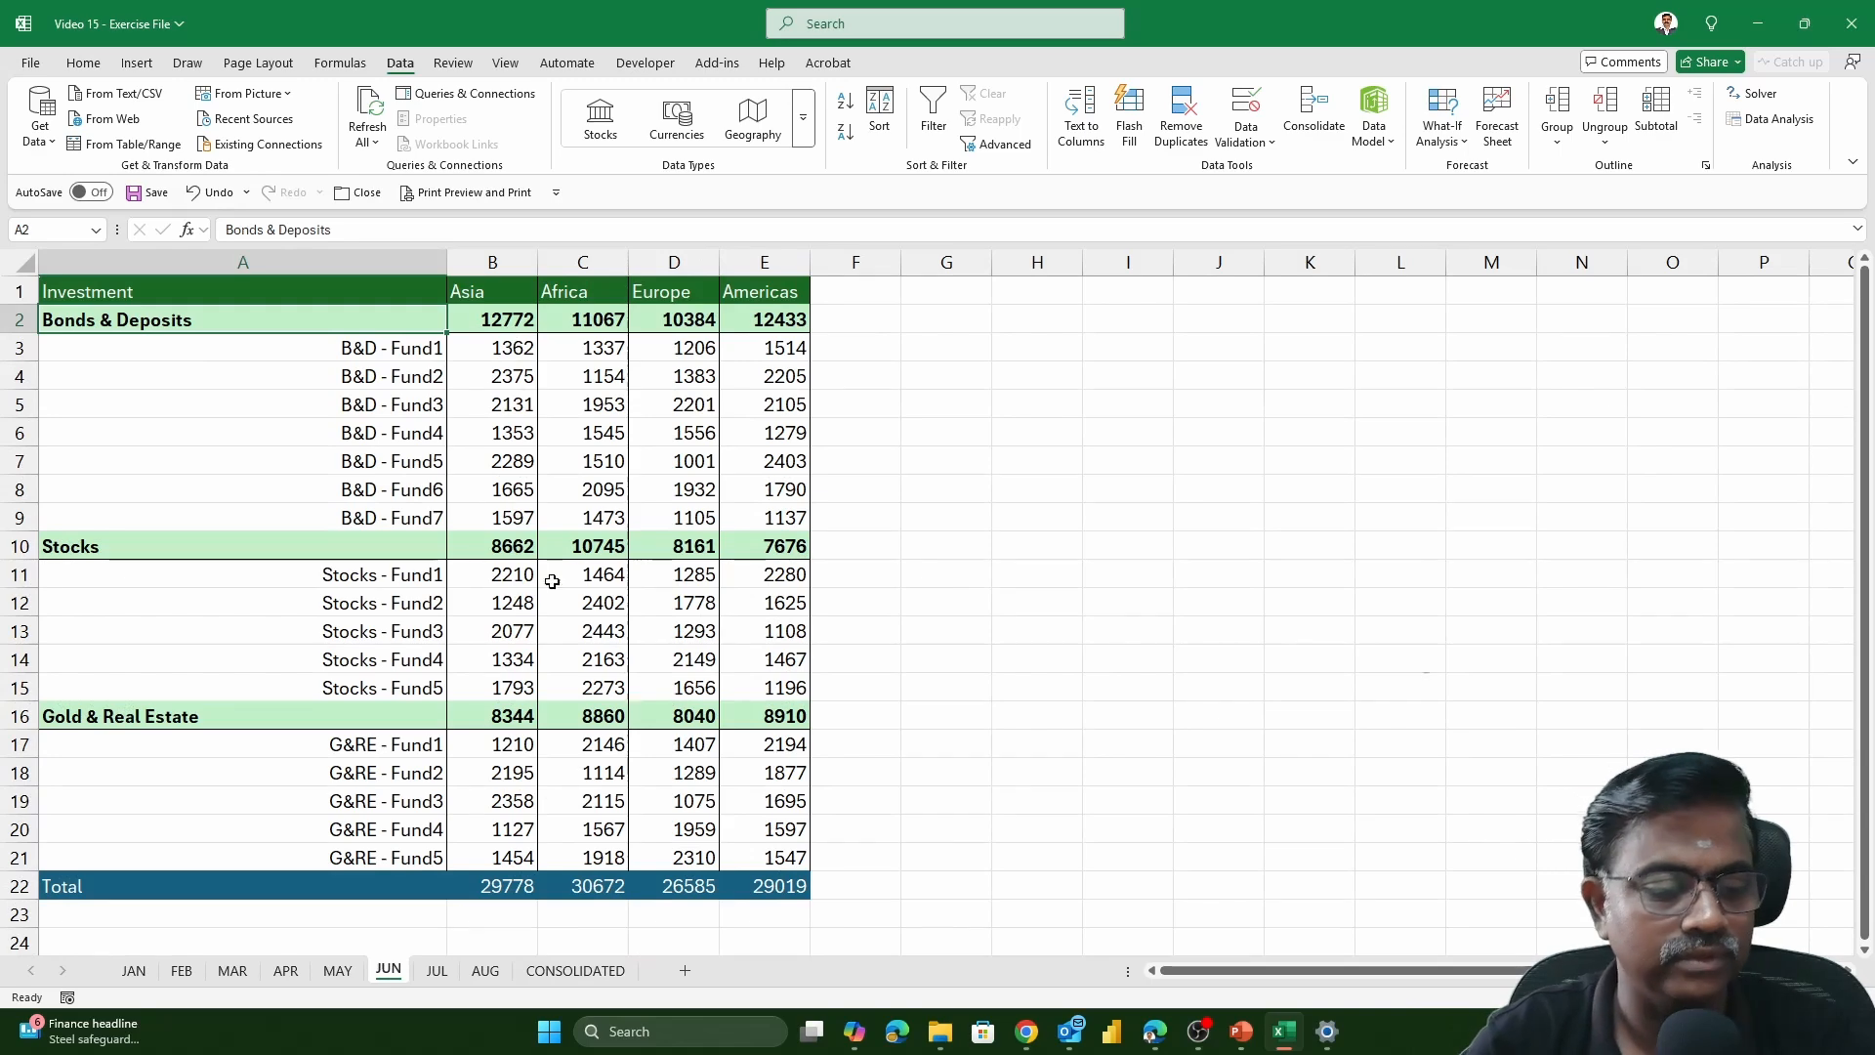
{"action": "left_click", "coordinate": [604, 971]}
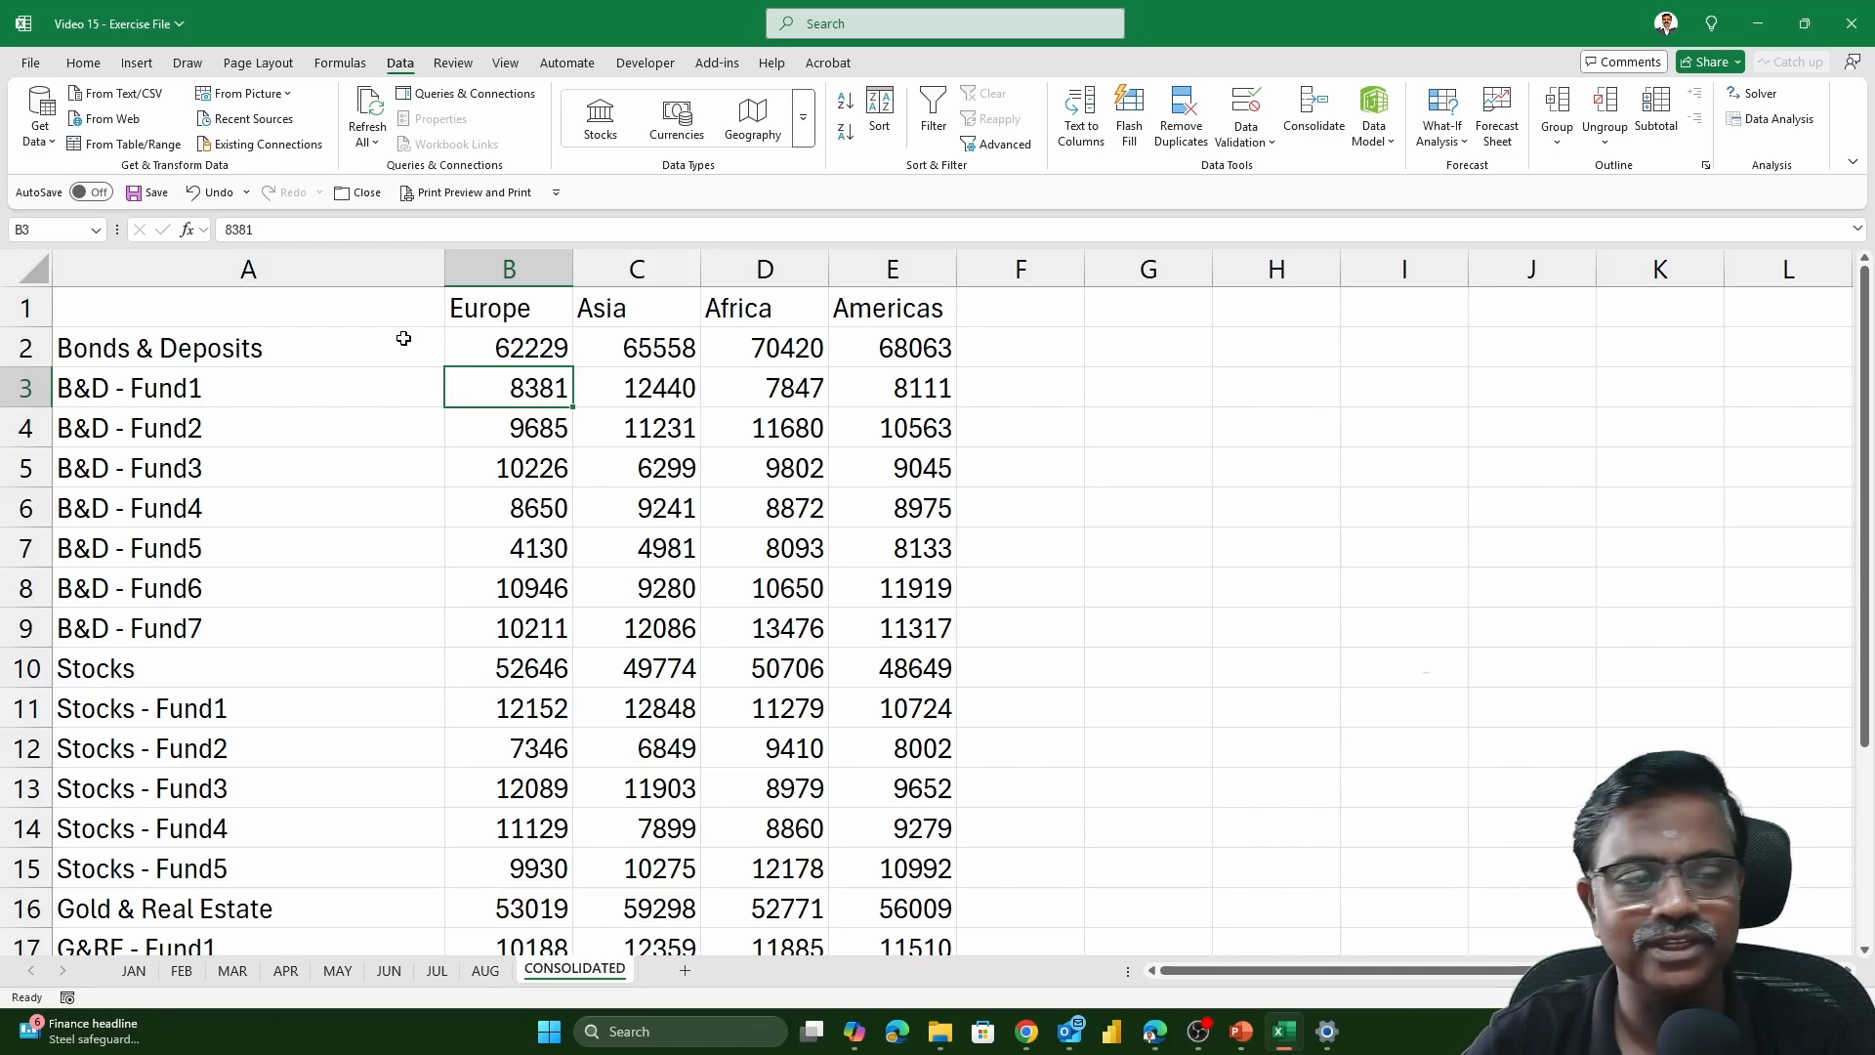
{"action": "scroll", "coordinate": [403, 338], "scroll_direction": "down", "scroll_amount": 2}
{"action": "scroll", "coordinate": [401, 339], "scroll_direction": "up", "scroll_amount": 2}
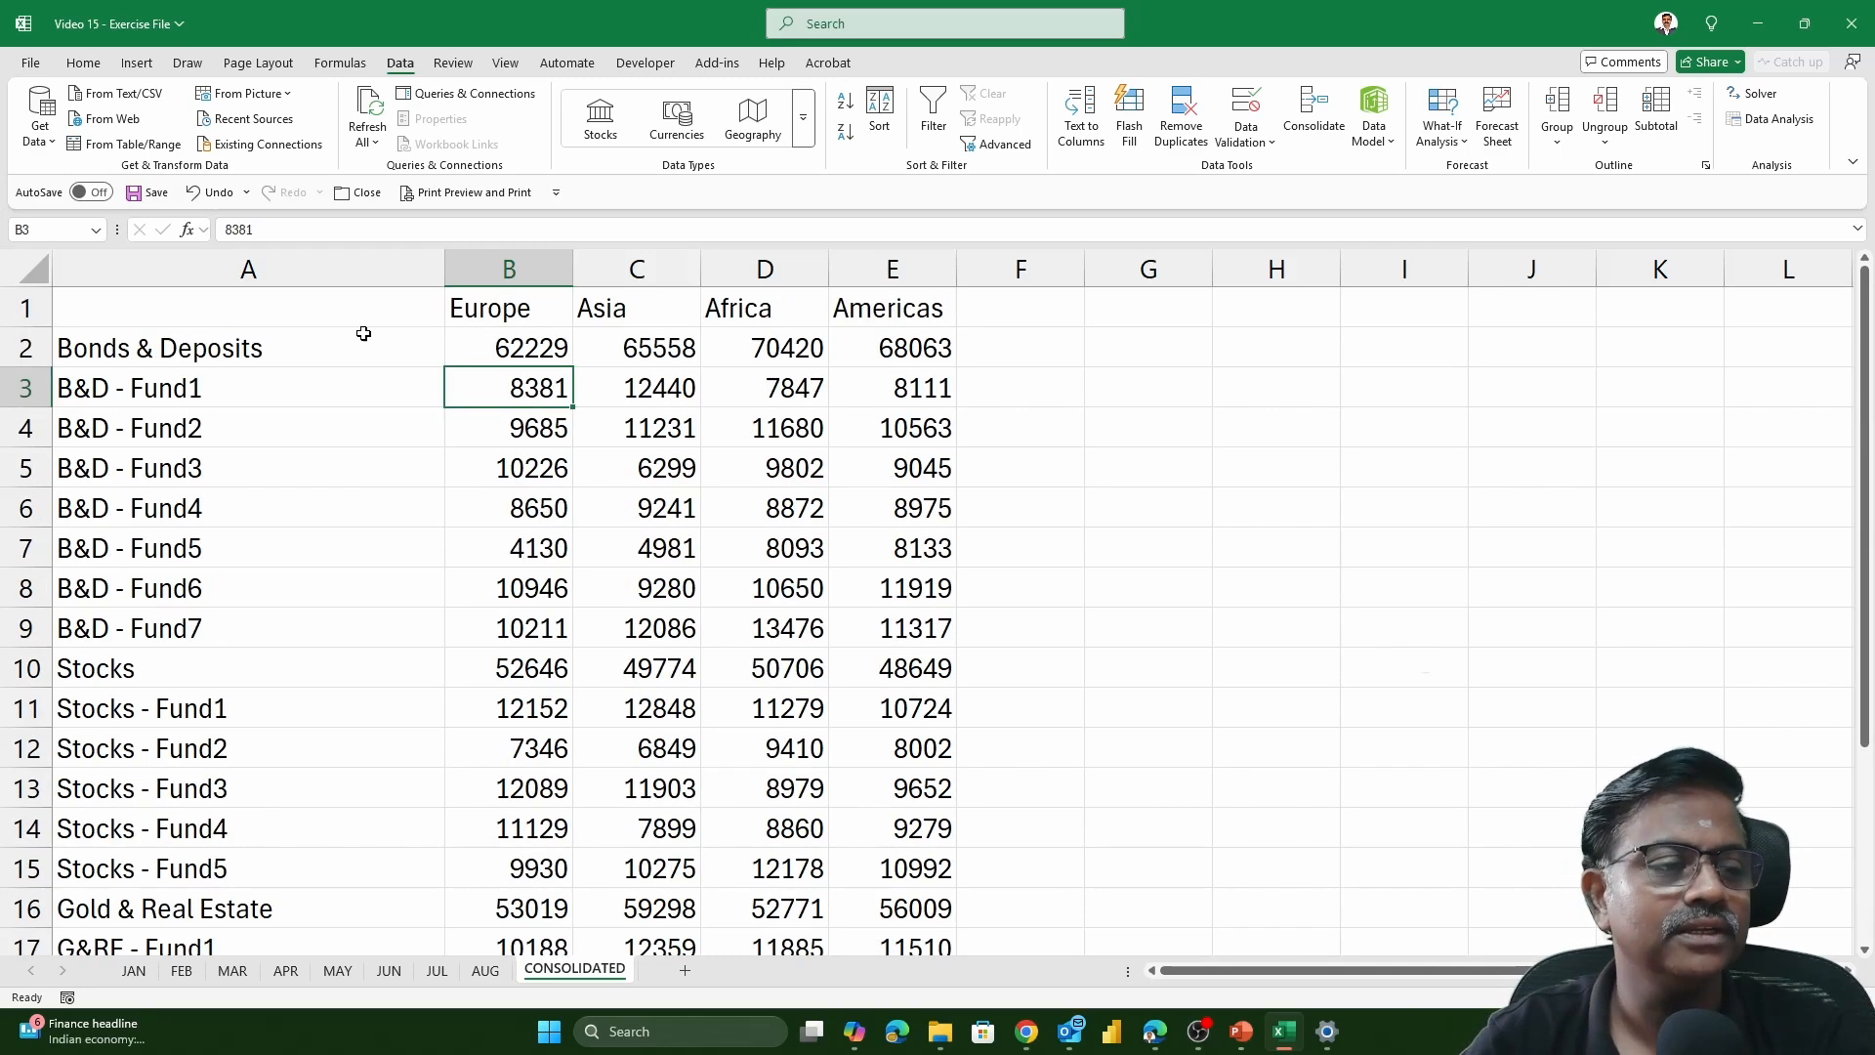
{"action": "scroll", "coordinate": [383, 387], "scroll_direction": "down", "scroll_amount": 3}
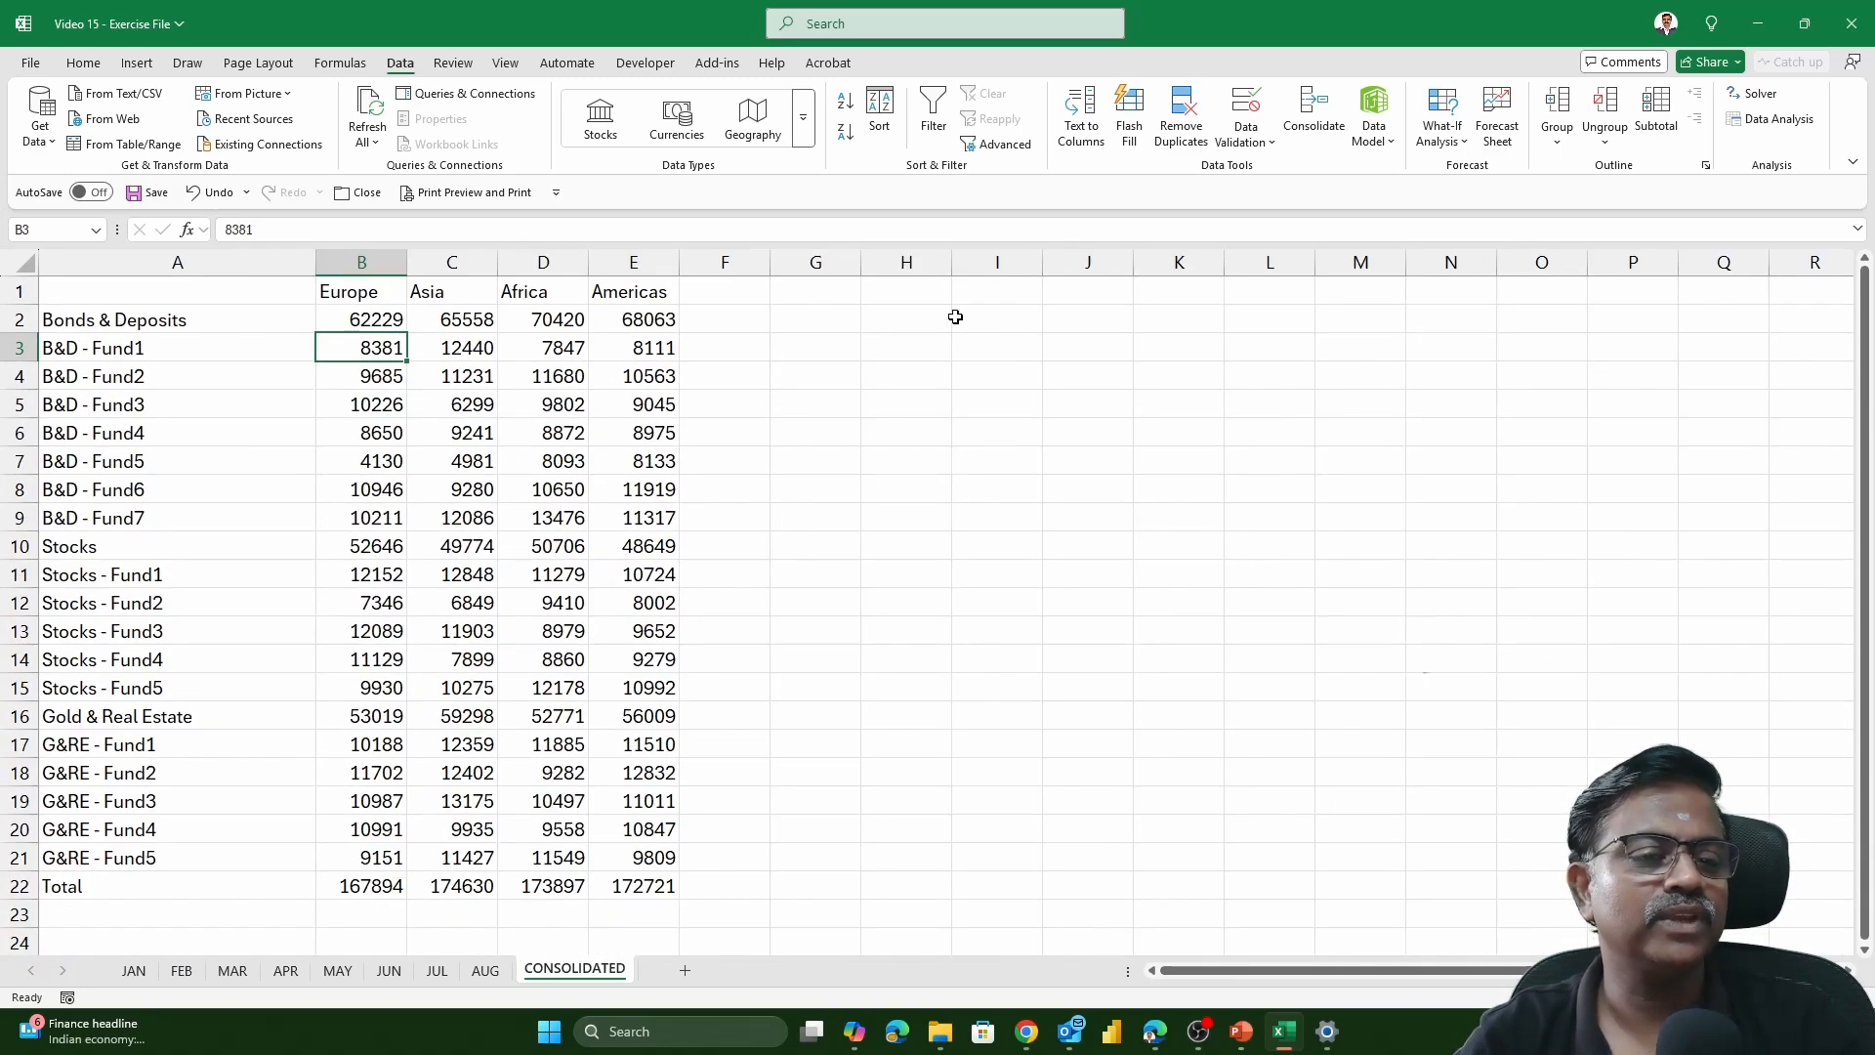
Select cell A29 below the consolidated table and review the stored Consolidate references and label options
{"action": "left_click", "coordinate": [908, 293]}
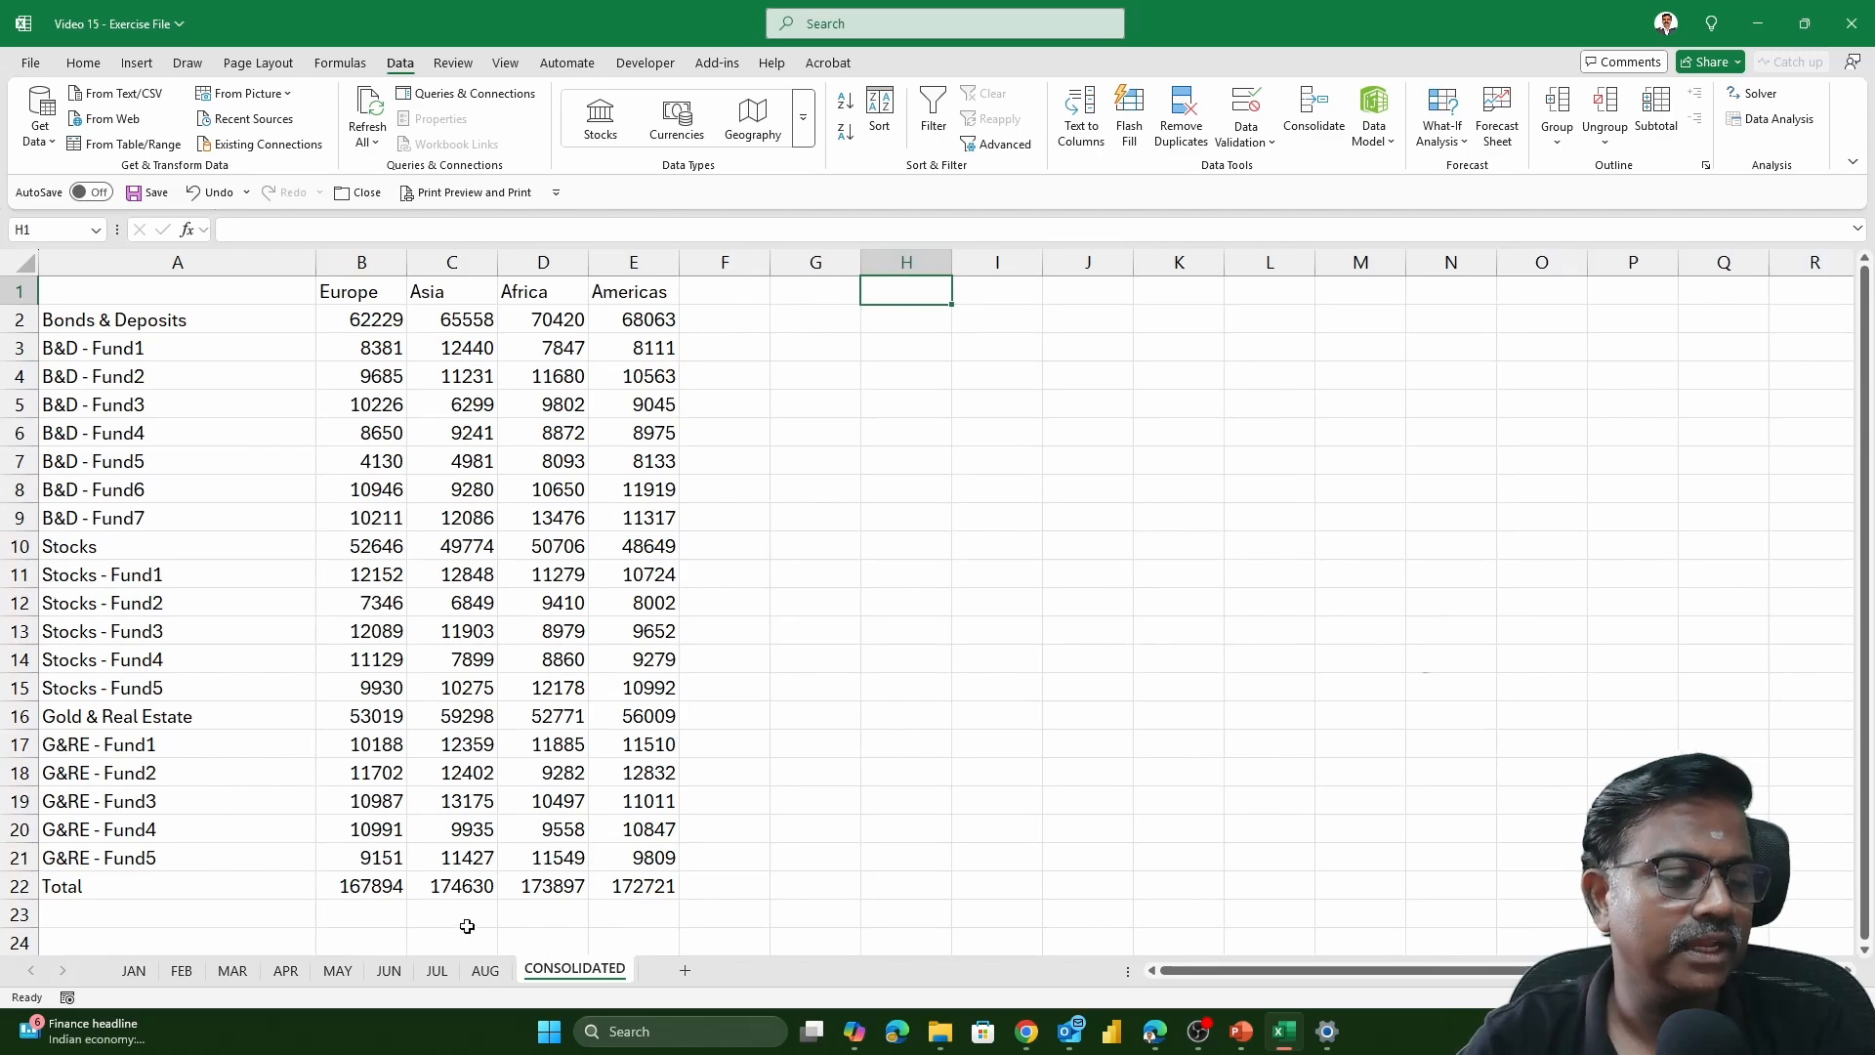
{"action": "scroll", "coordinate": [200, 561], "scroll_direction": "down", "scroll_amount": 9}
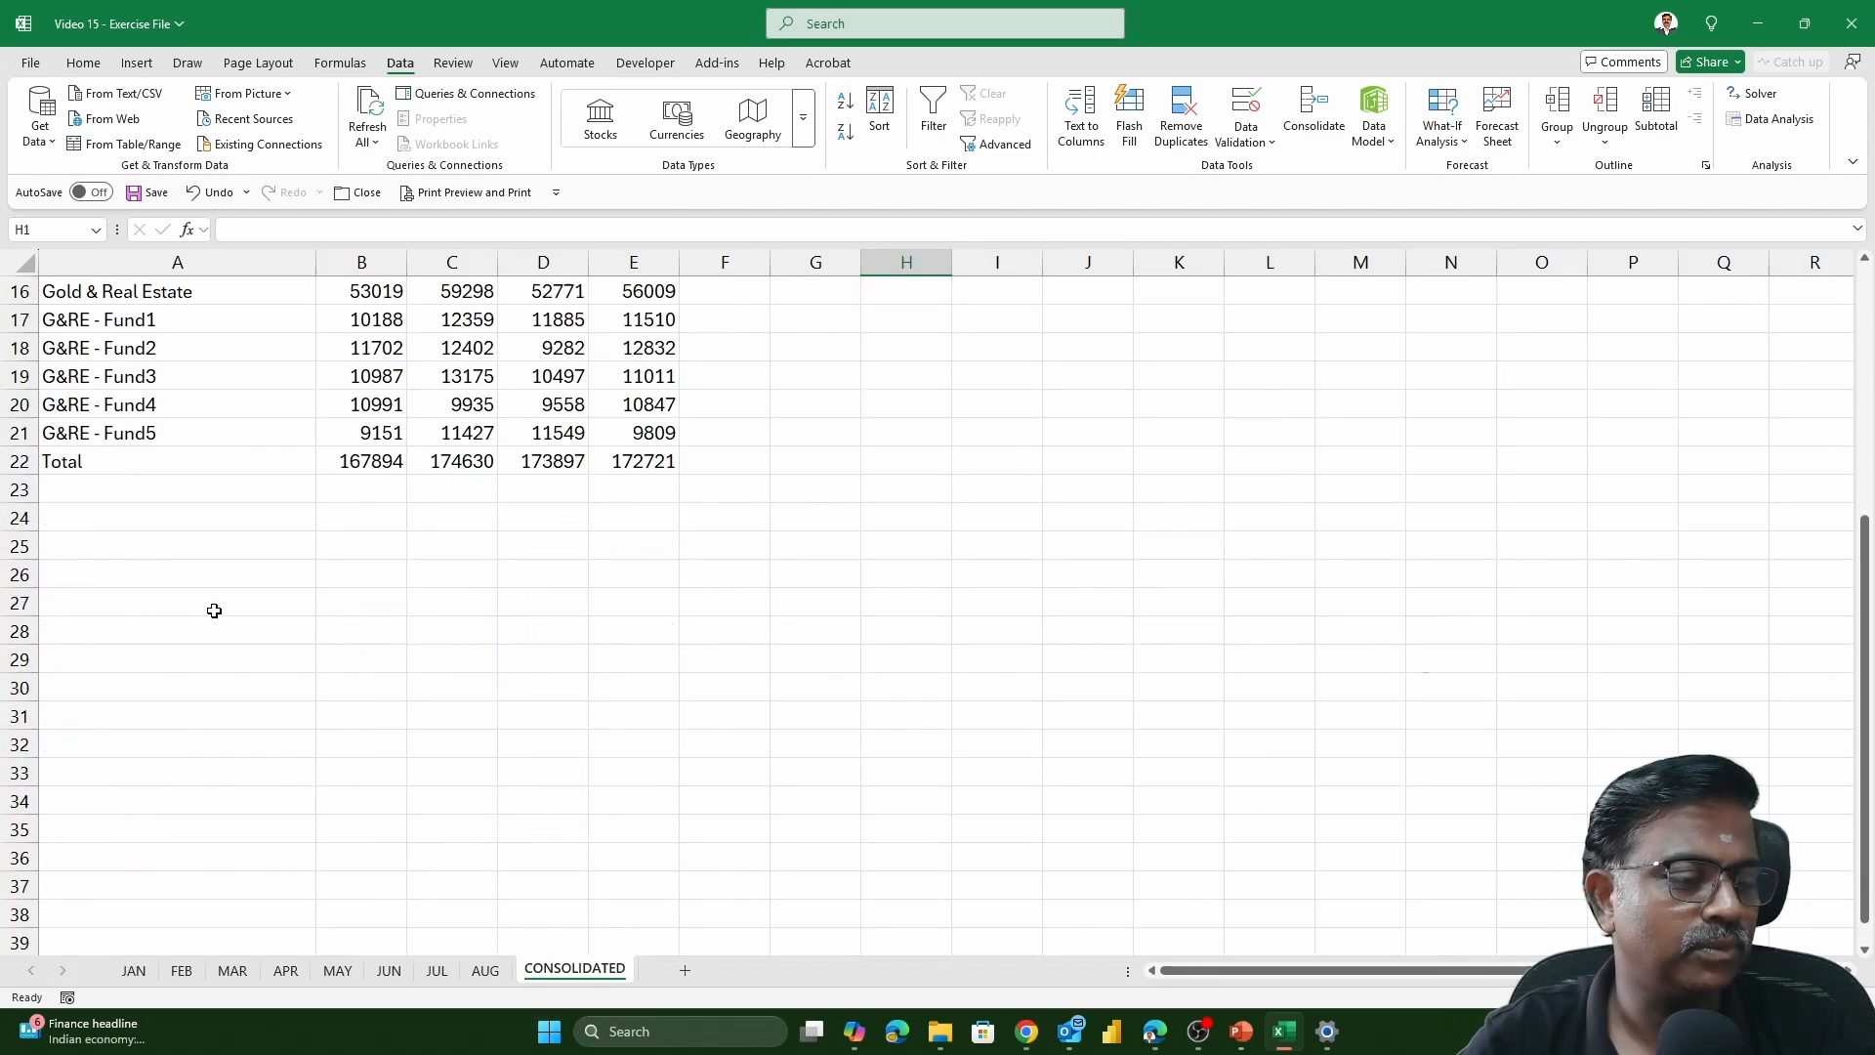
{"action": "left_click", "coordinate": [124, 382]}
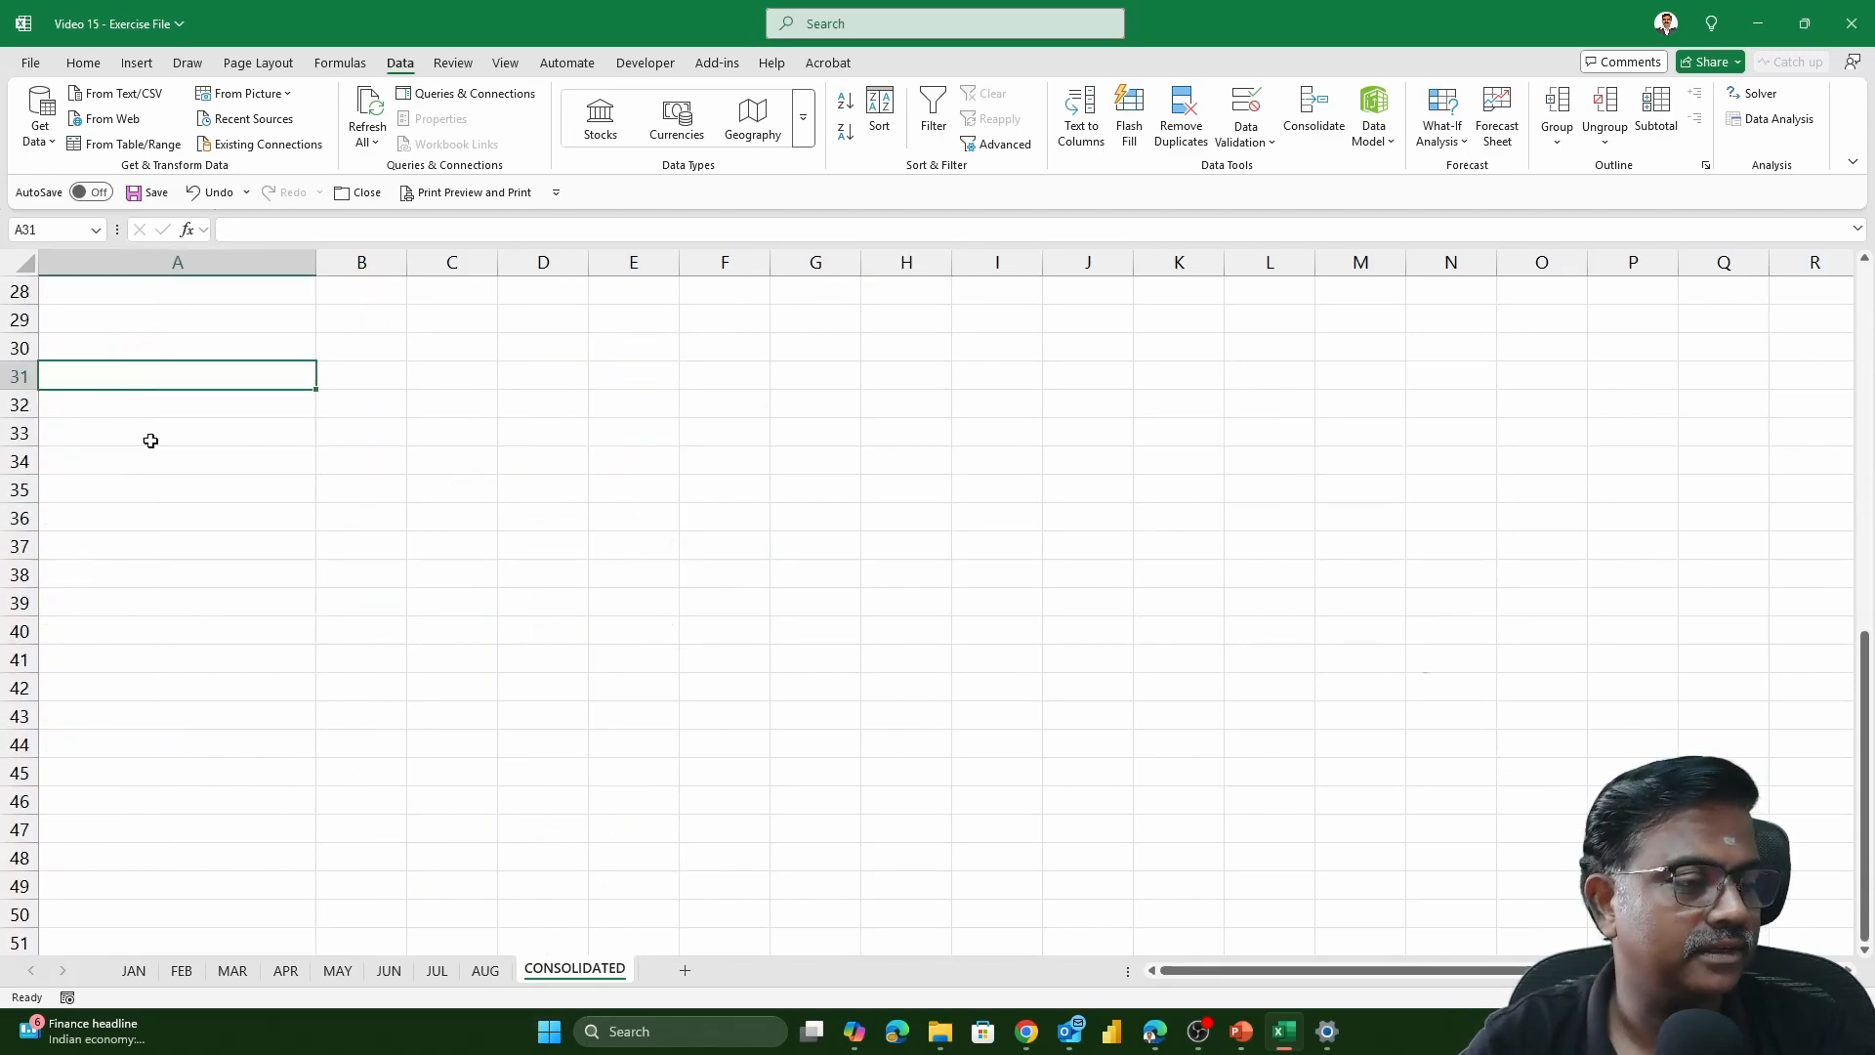
{"action": "scroll", "coordinate": [151, 439], "scroll_direction": "up", "scroll_amount": 9}
{"action": "scroll", "coordinate": [155, 470], "scroll_direction": "down", "scroll_amount": 7}
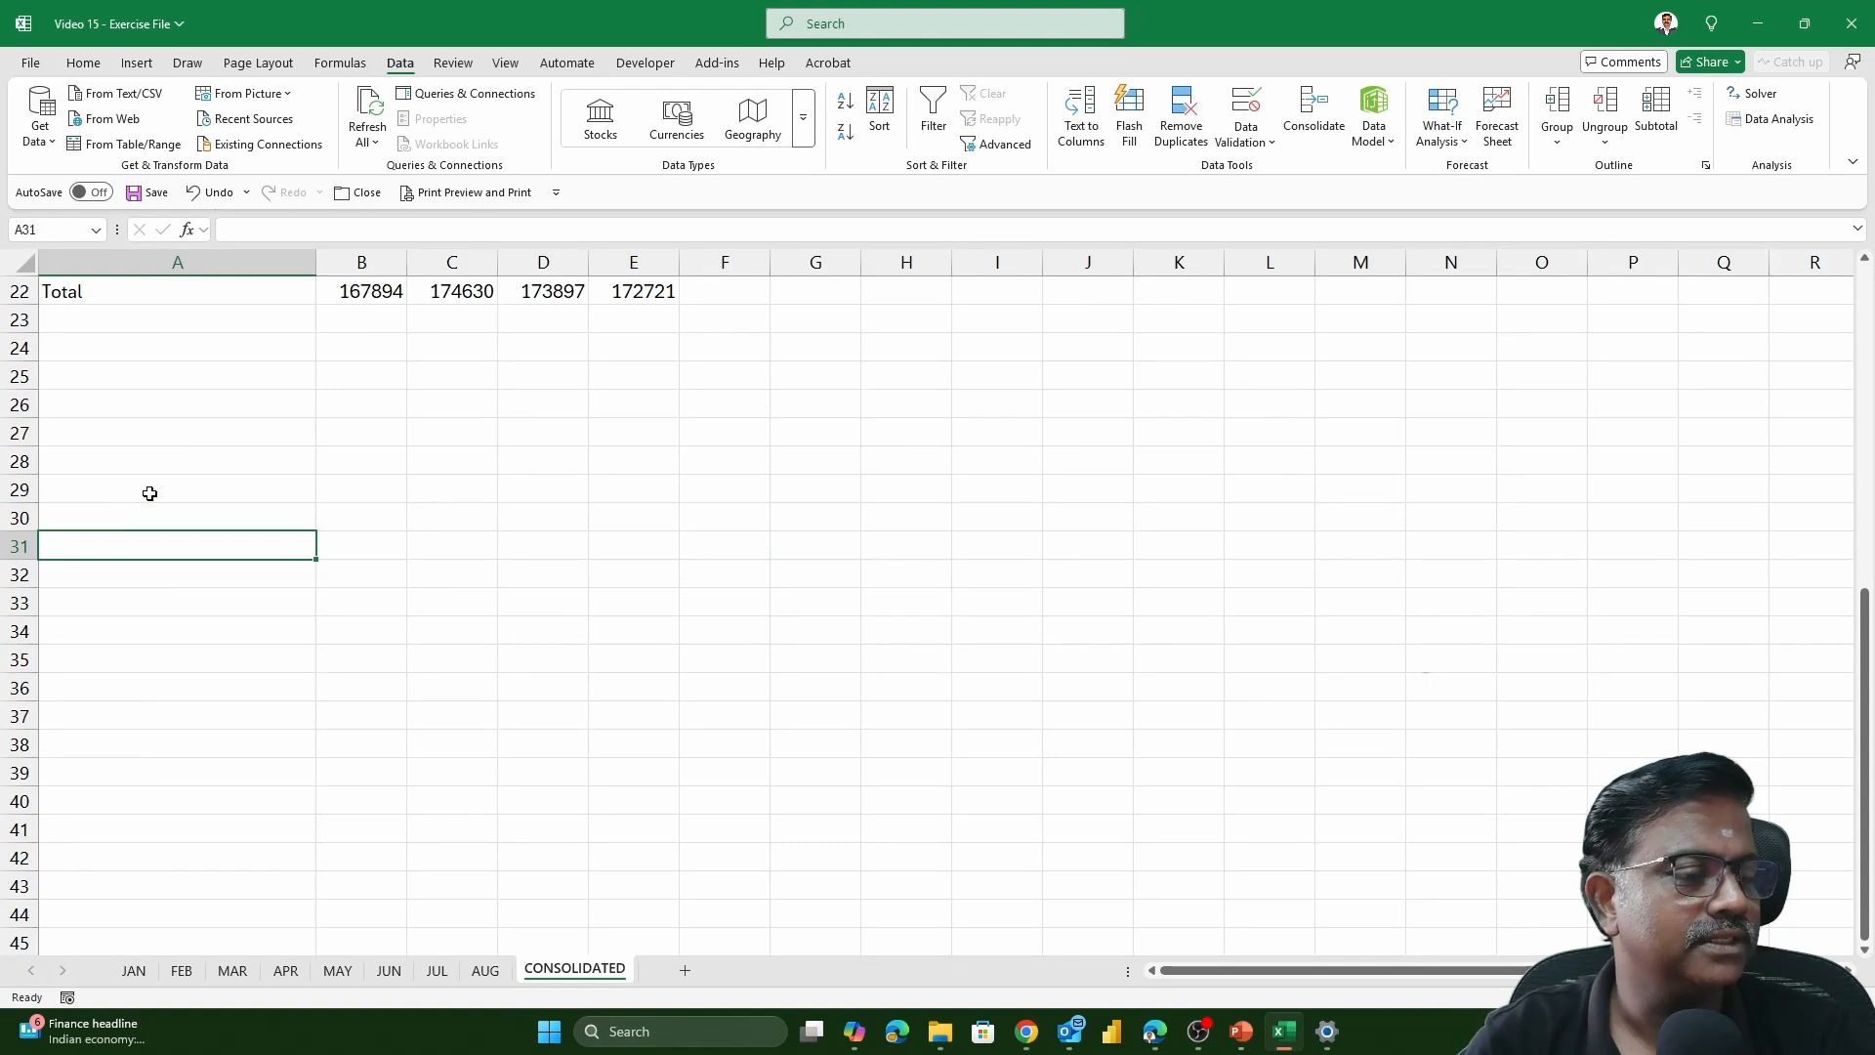
{"action": "left_click", "coordinate": [150, 493]}
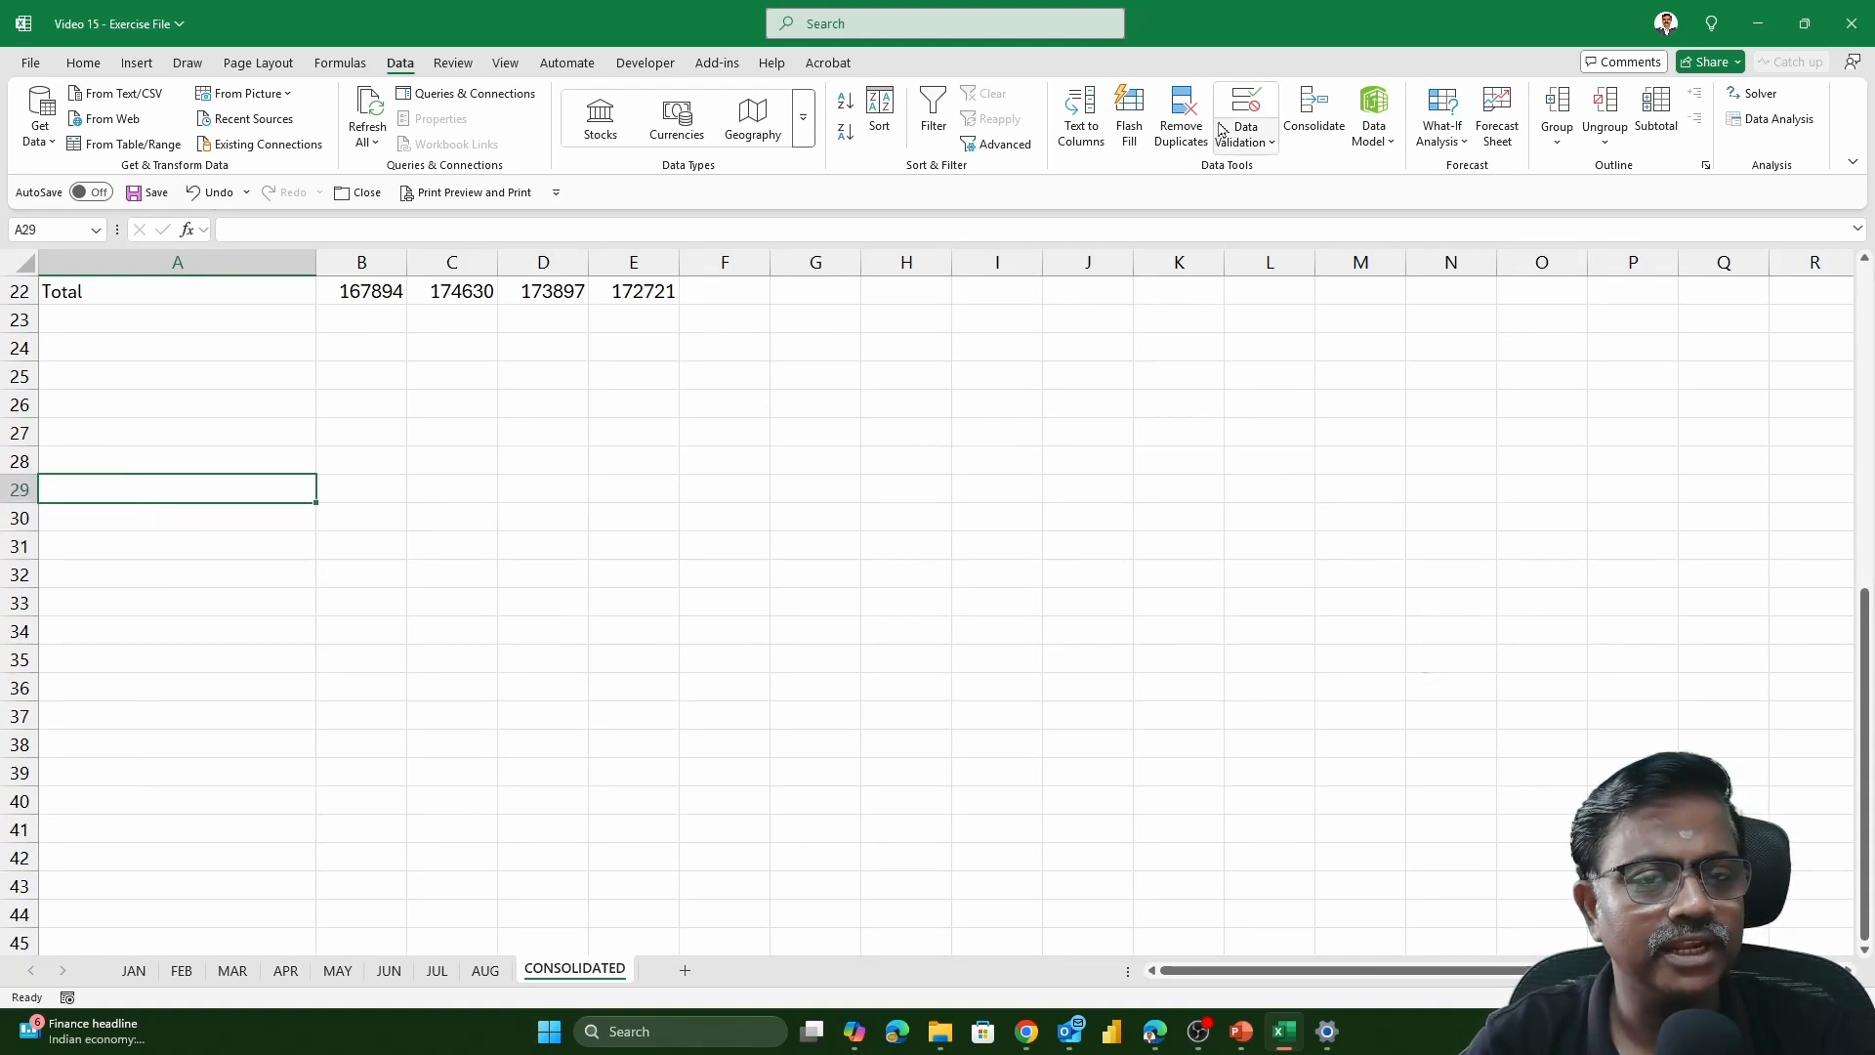
{"action": "left_click", "coordinate": [1310, 118]}
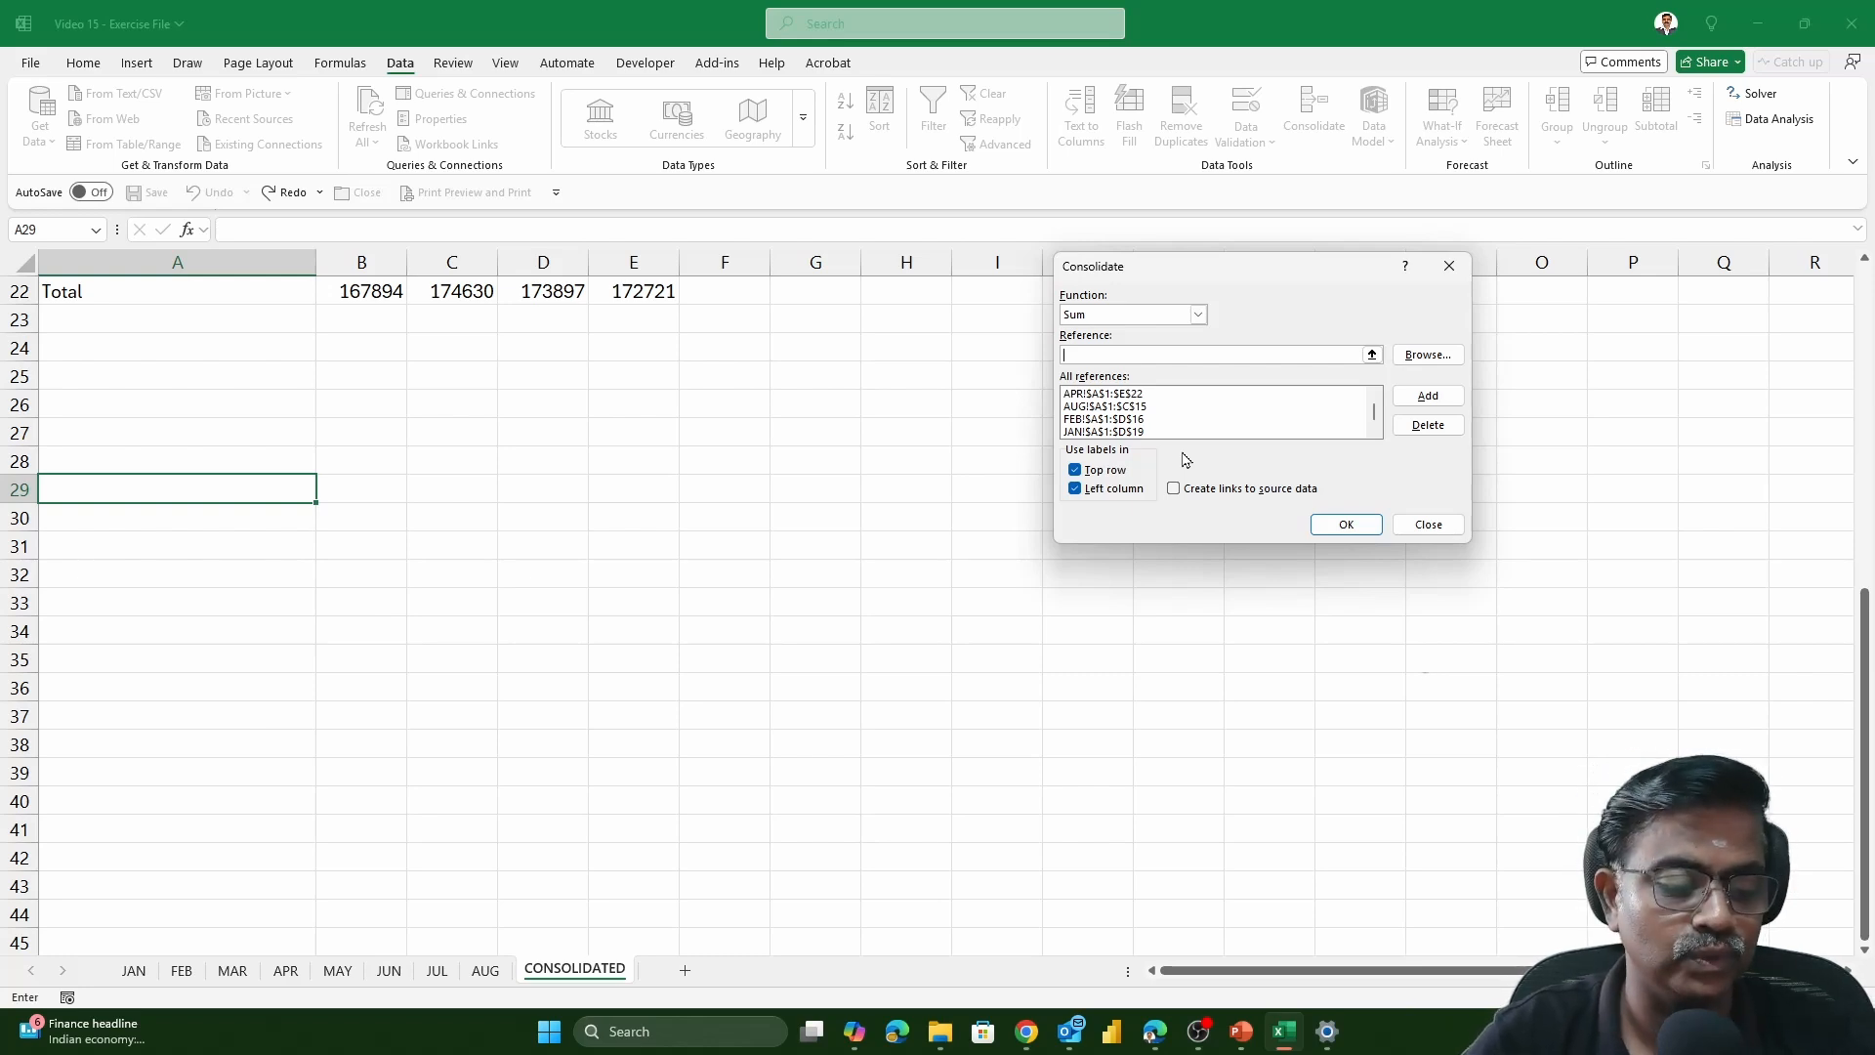
{"action": "key", "text": "Escape"}
Check the Consolidate reference list on a temporary new sheet, and delete that sheet
{"action": "left_click", "coordinate": [685, 970]}
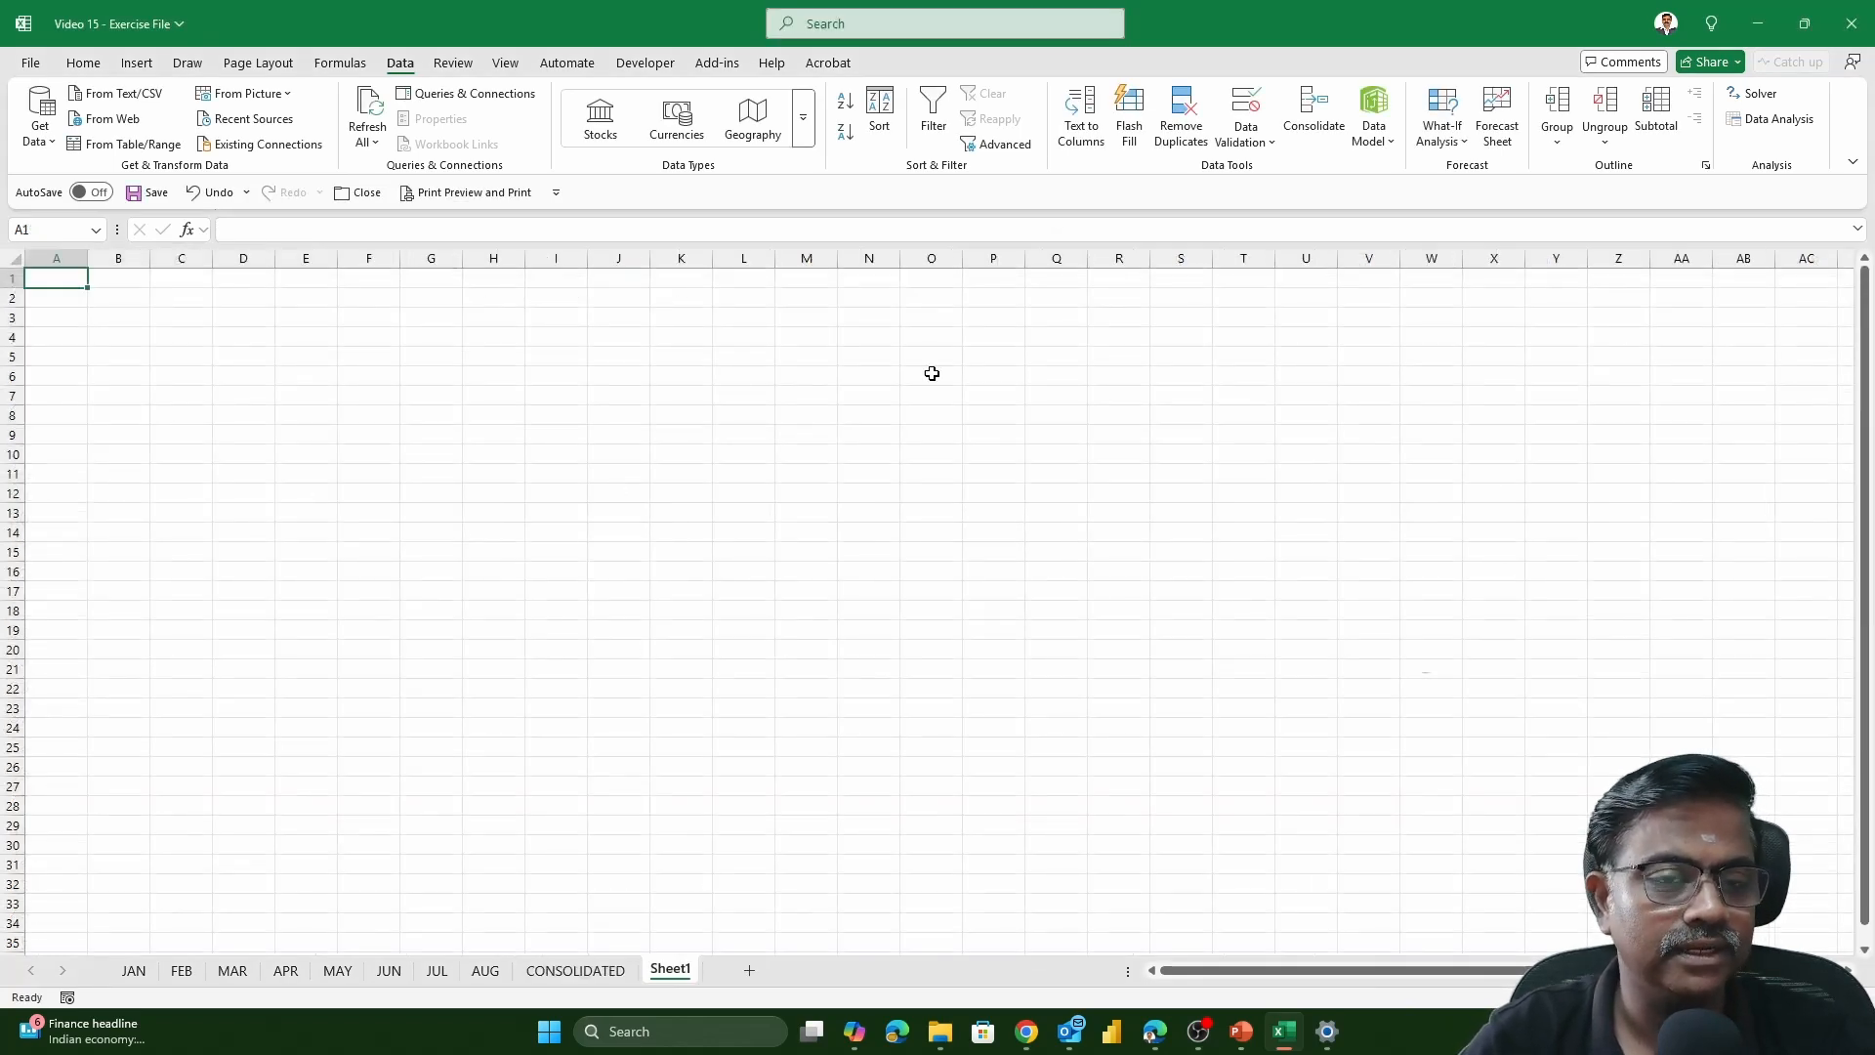
{"action": "left_click", "coordinate": [1306, 109]}
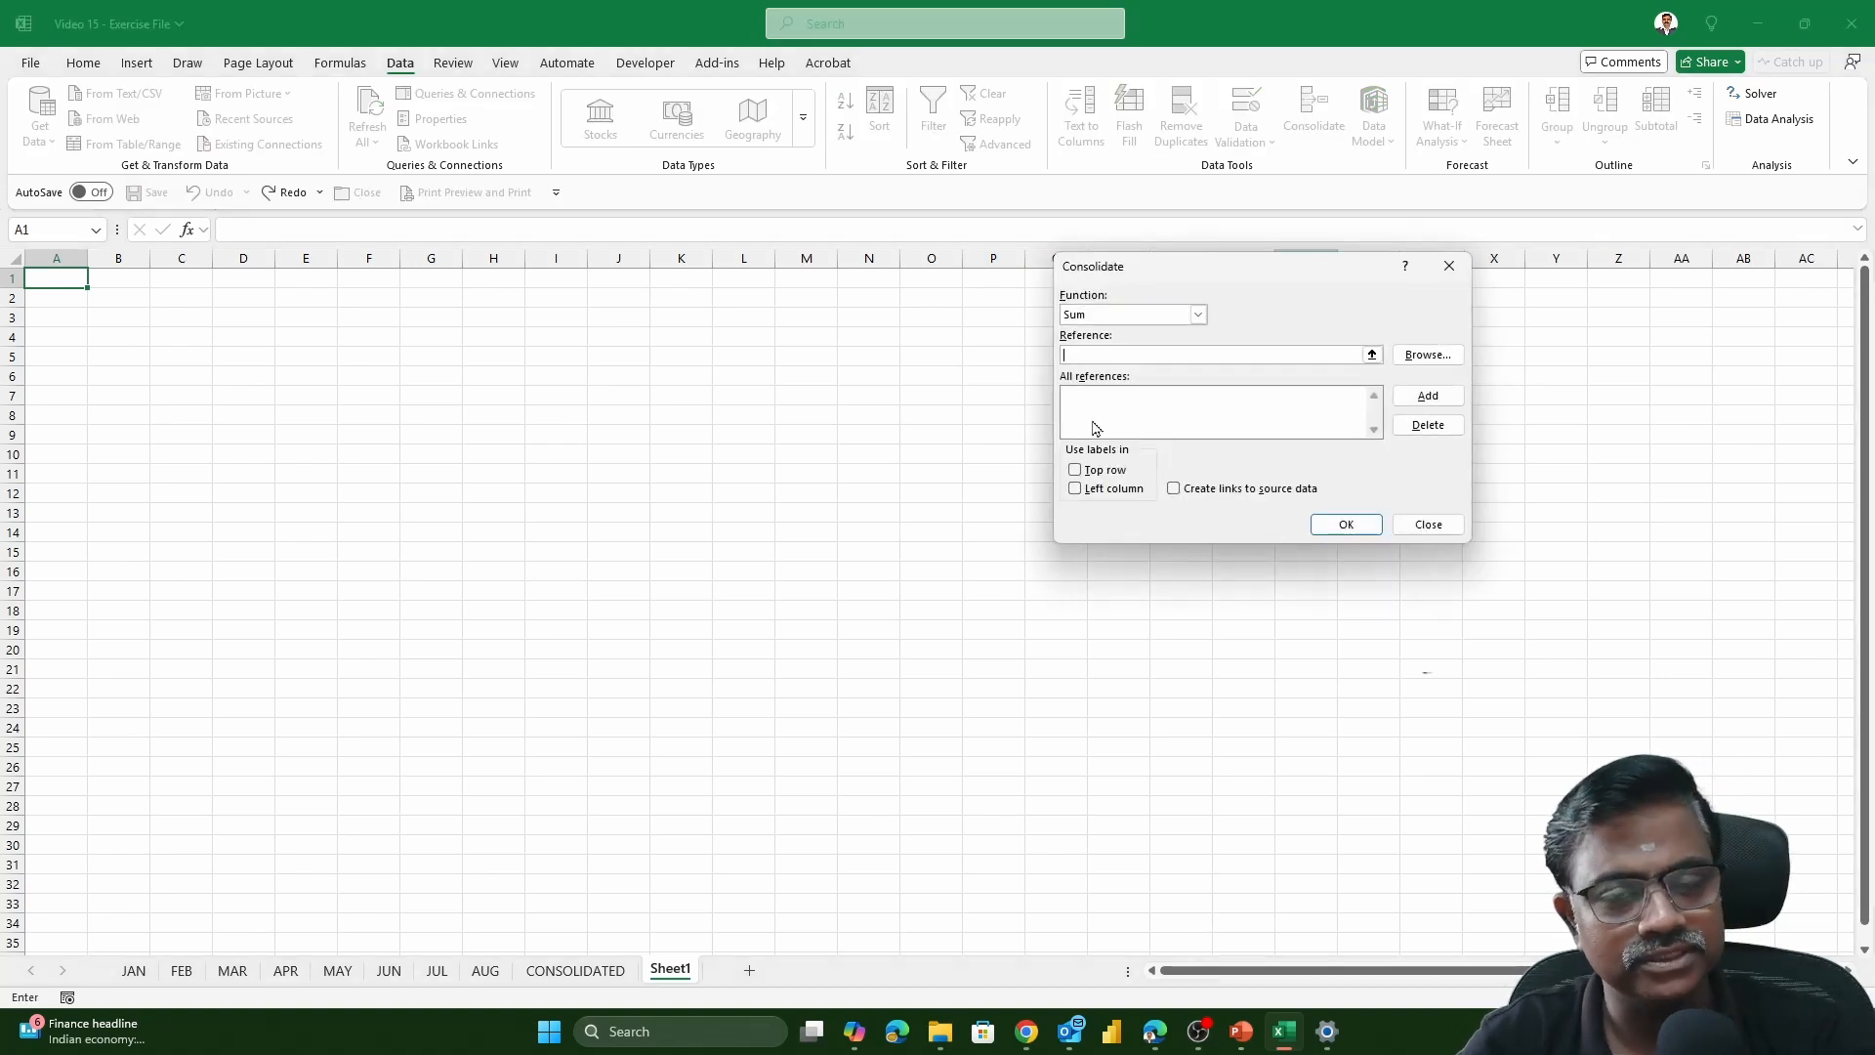
{"action": "key", "text": "Escape"}
{"action": "right_click", "coordinate": [696, 968]}
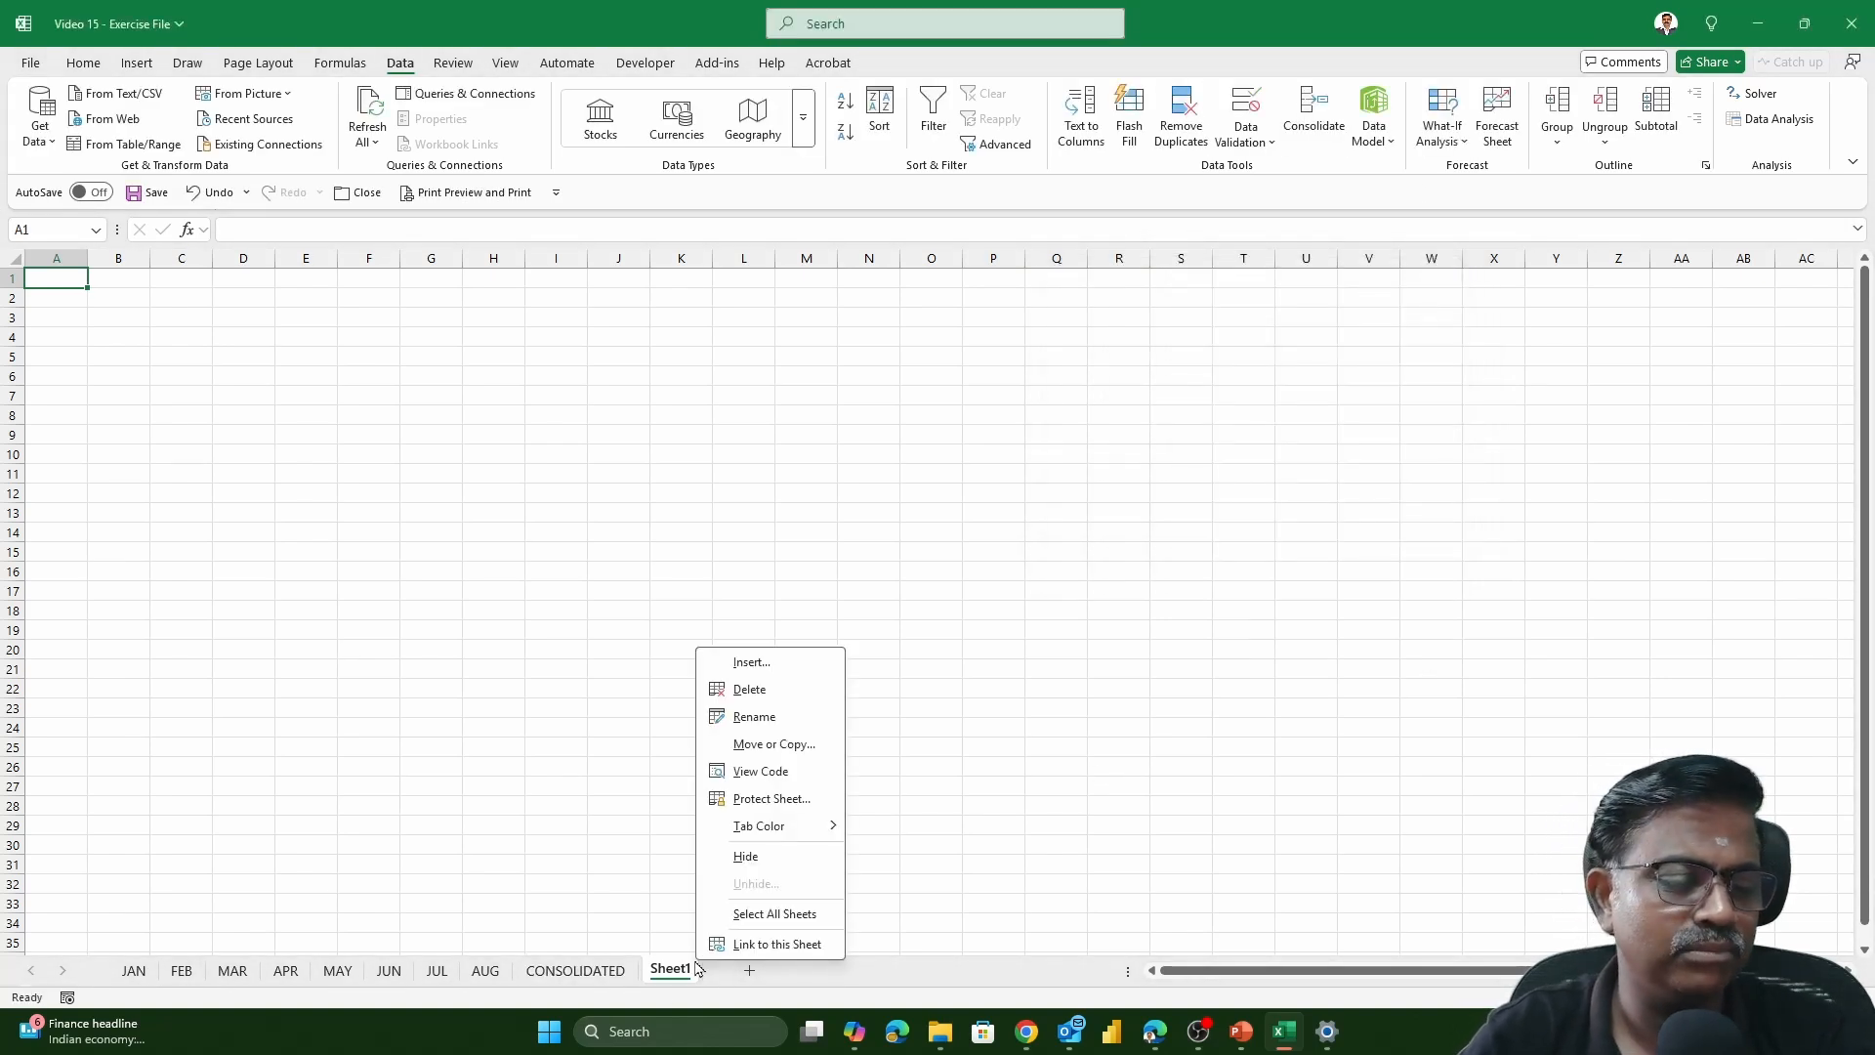
{"action": "left_click", "coordinate": [750, 689]}
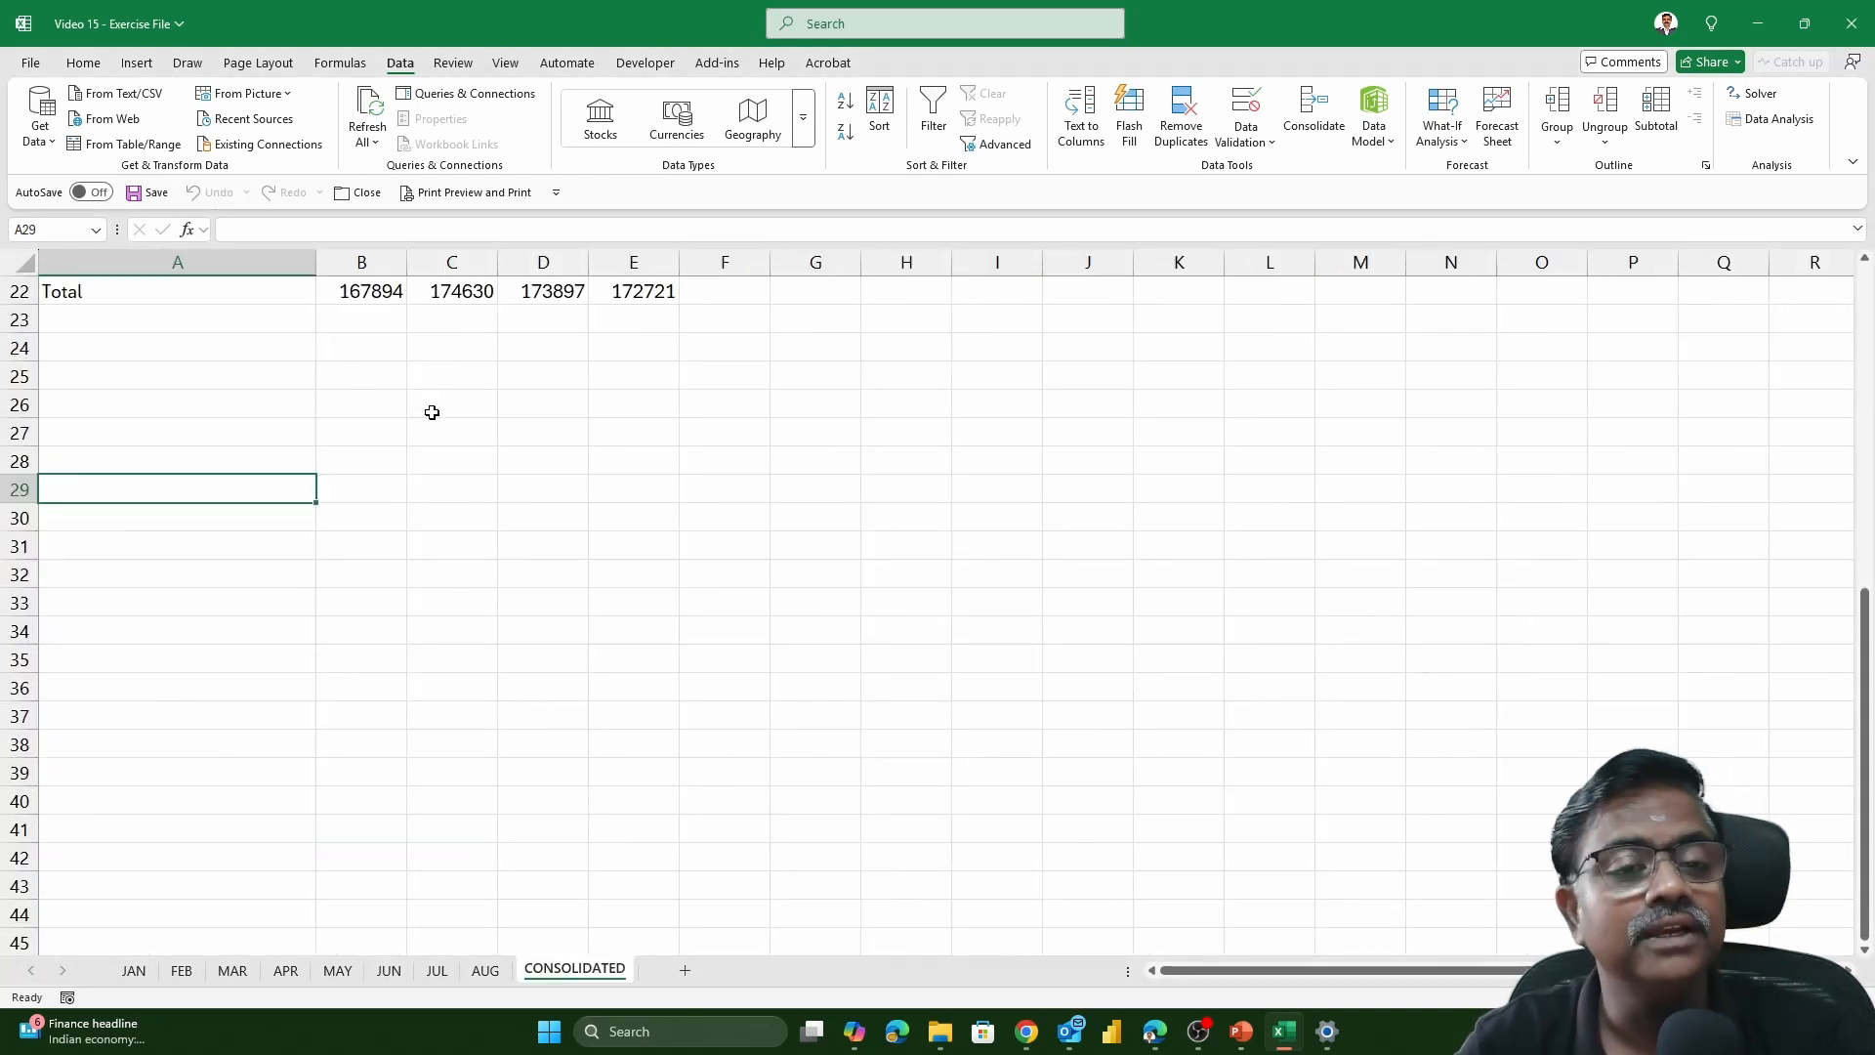
Try to consolidate the stored references at A29 with Create links to source data enabled
{"action": "left_click", "coordinate": [1314, 112]}
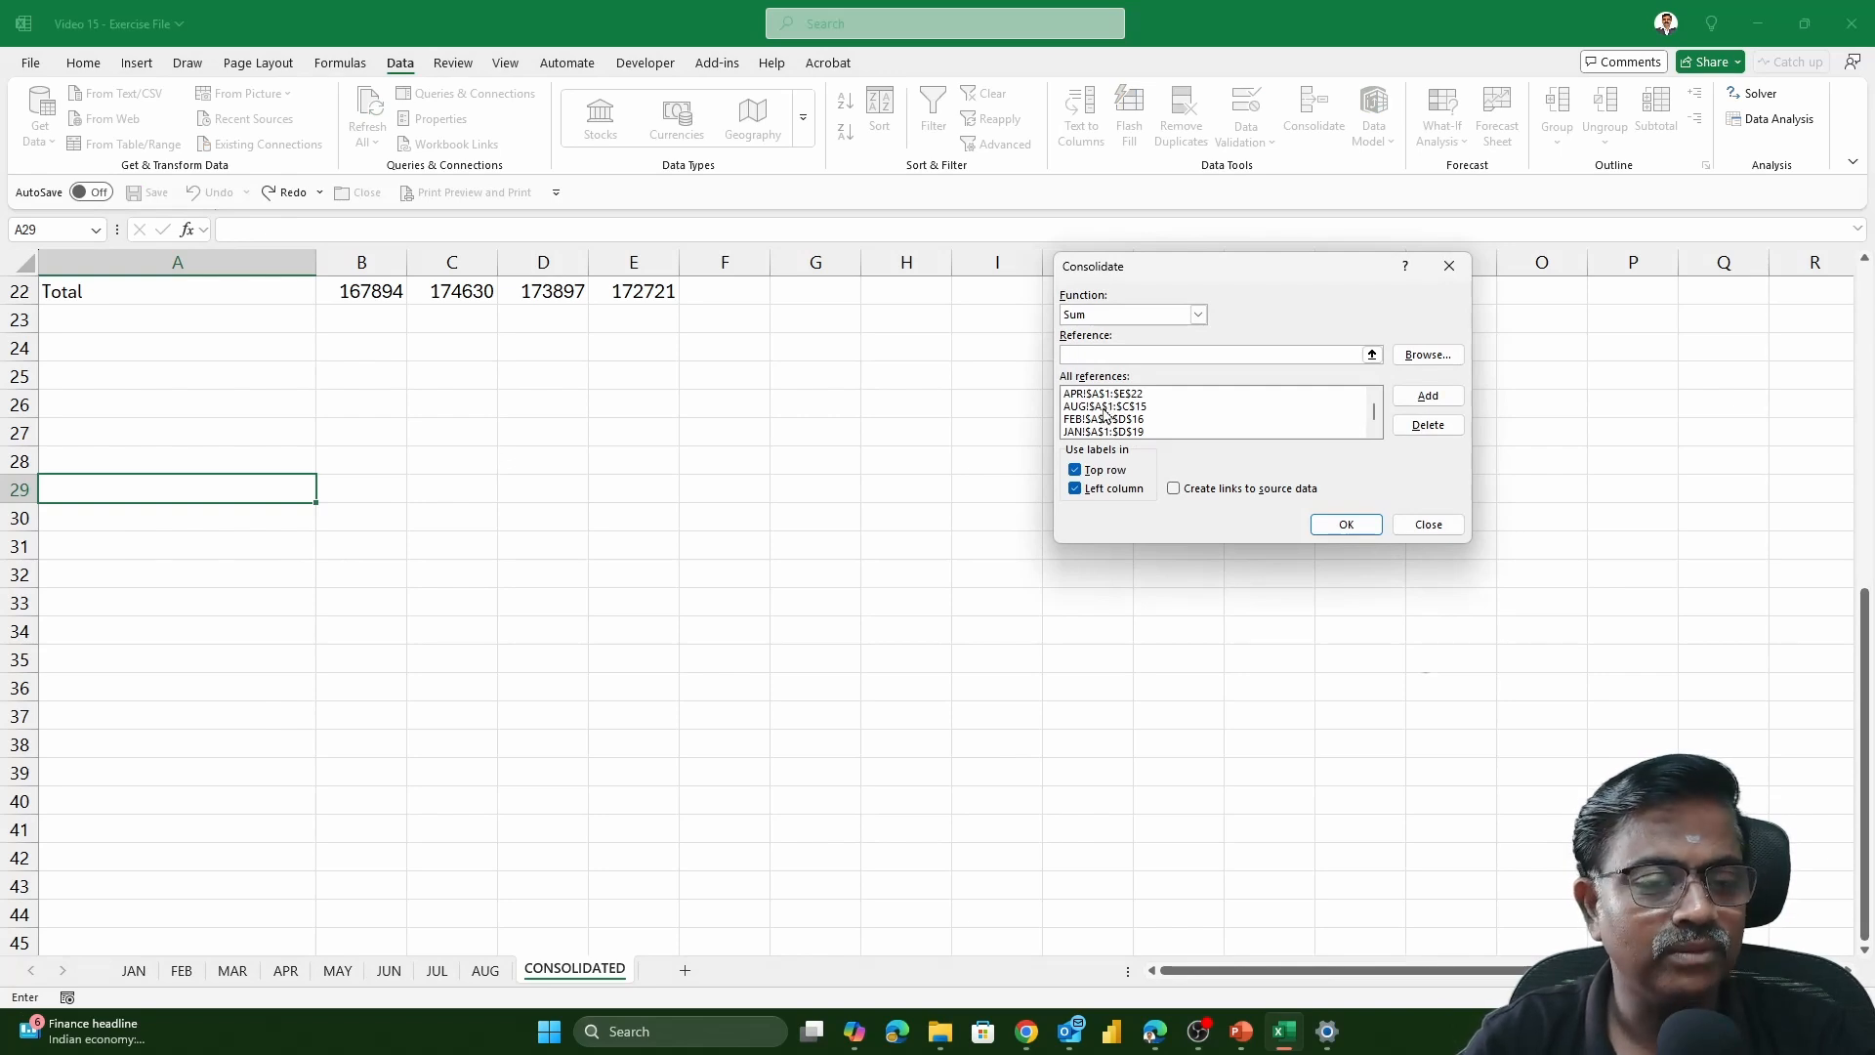
{"action": "left_click", "coordinate": [1177, 488]}
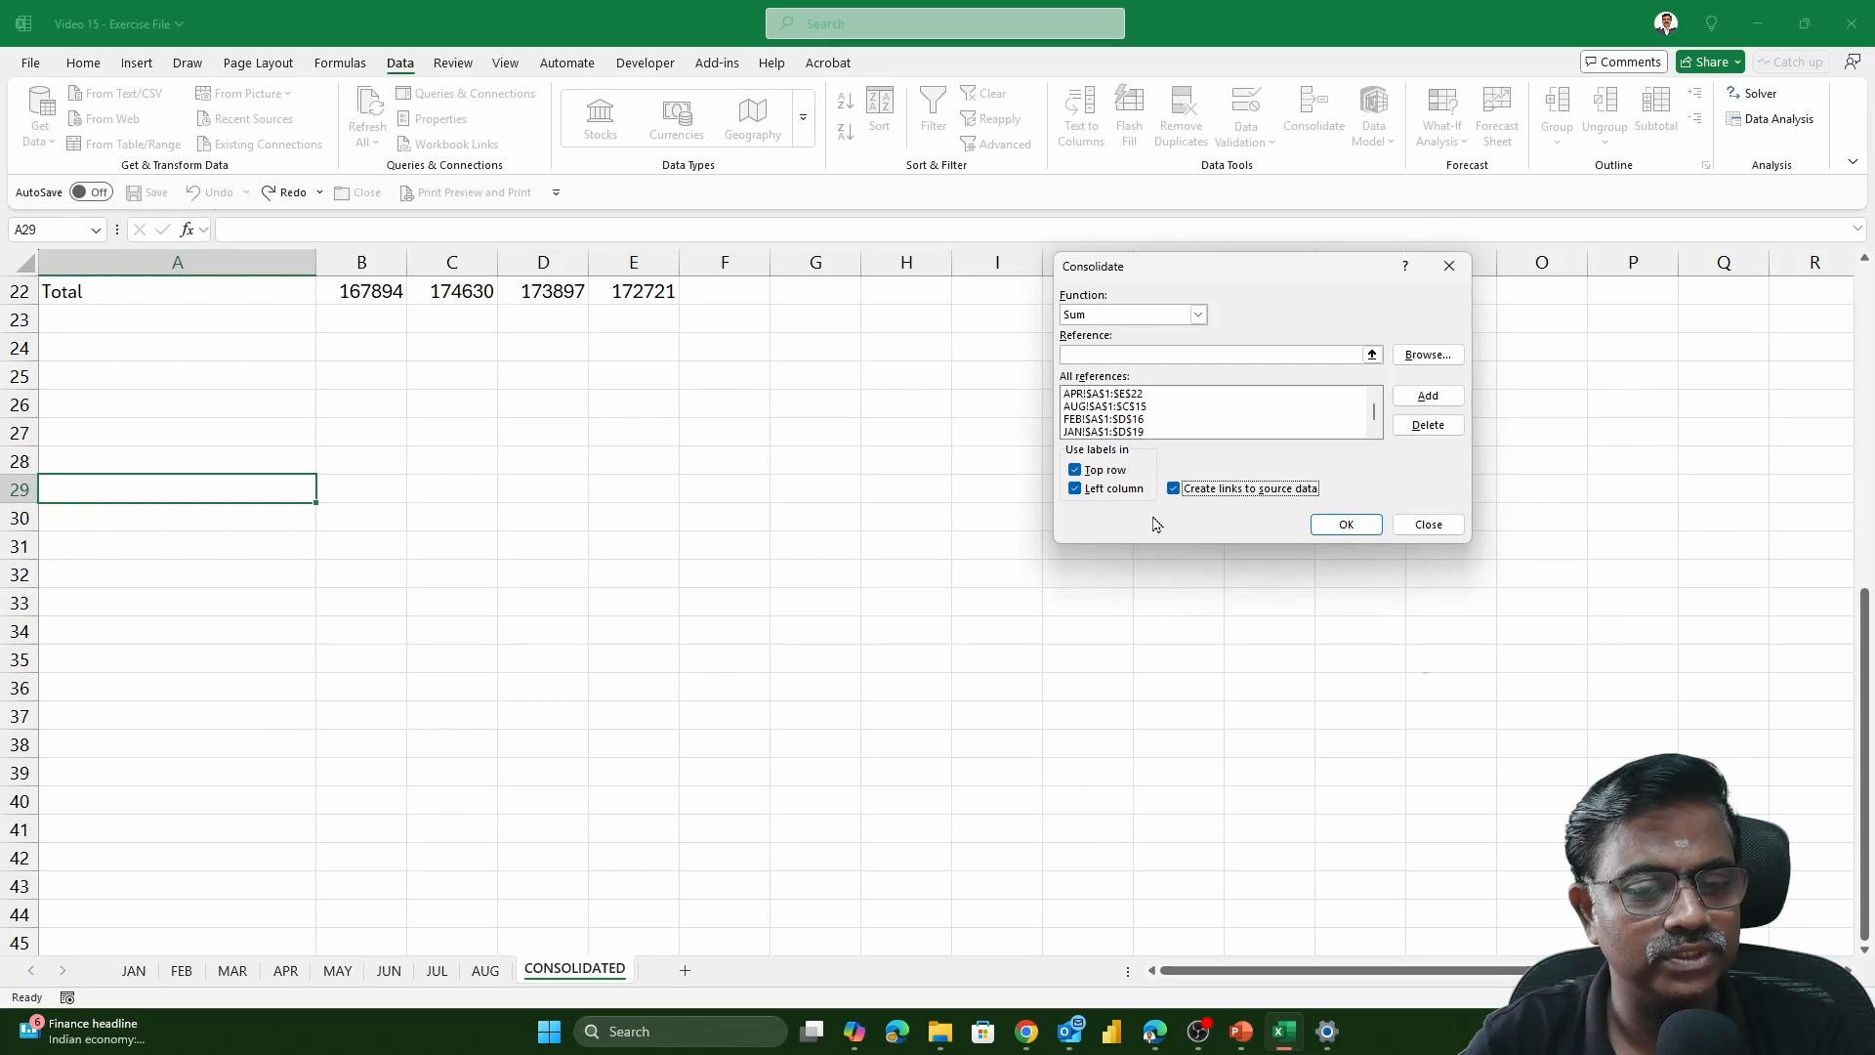
{"action": "key", "text": "Return"}
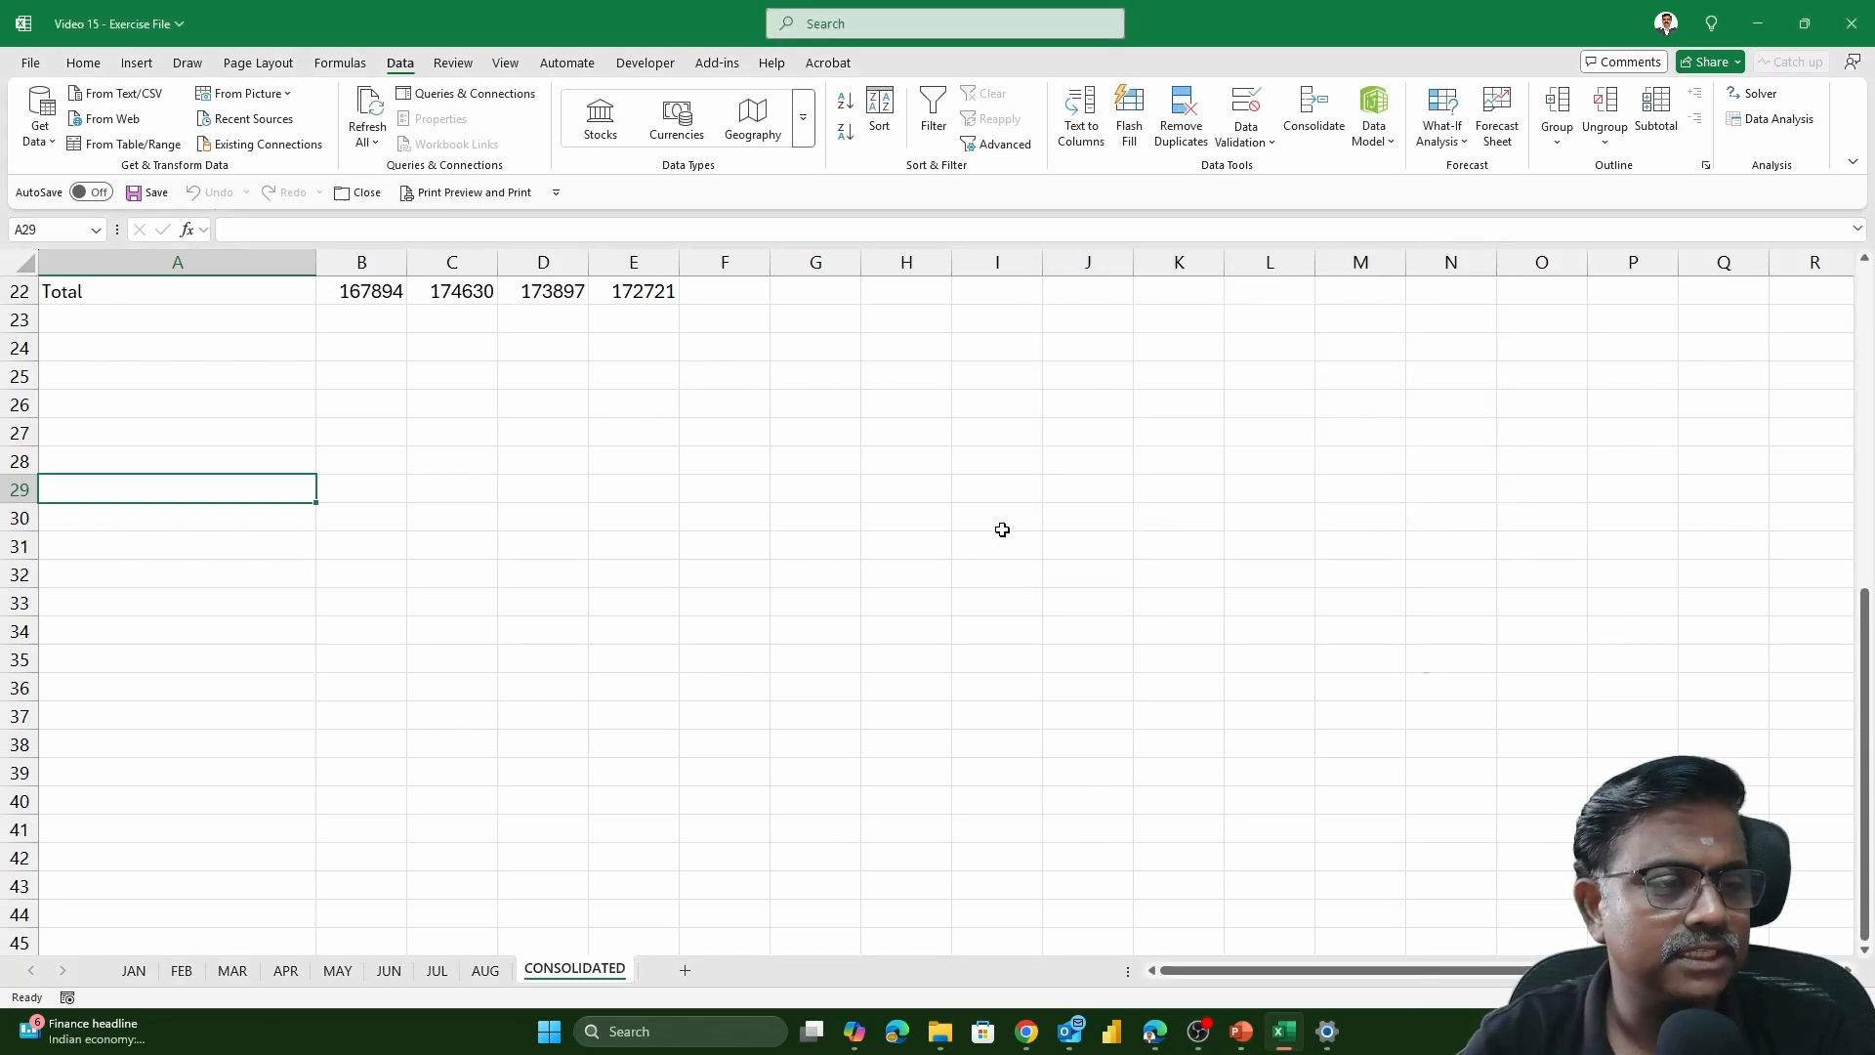
Consolidate the stored references at H29 using Sum, top row and left column labels, and Create links to source data
{"action": "left_click", "coordinate": [820, 493]}
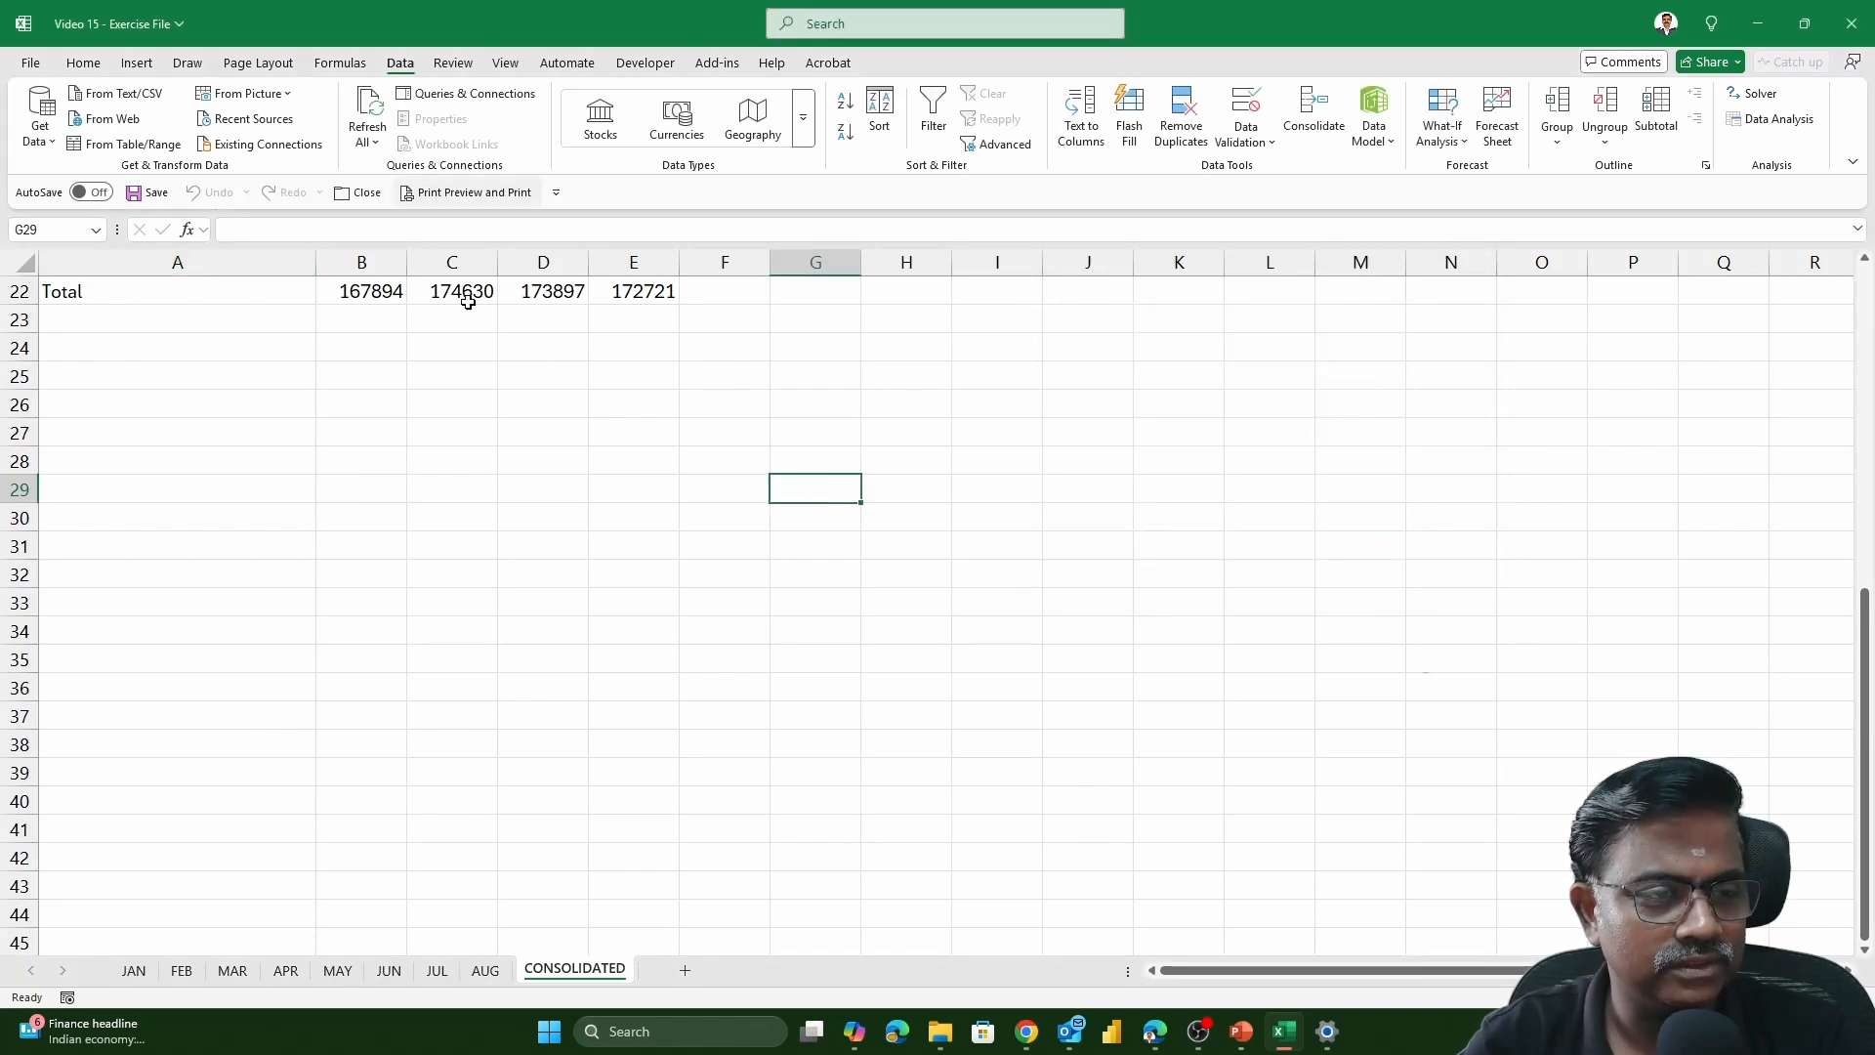
{"action": "left_click", "coordinate": [920, 491]}
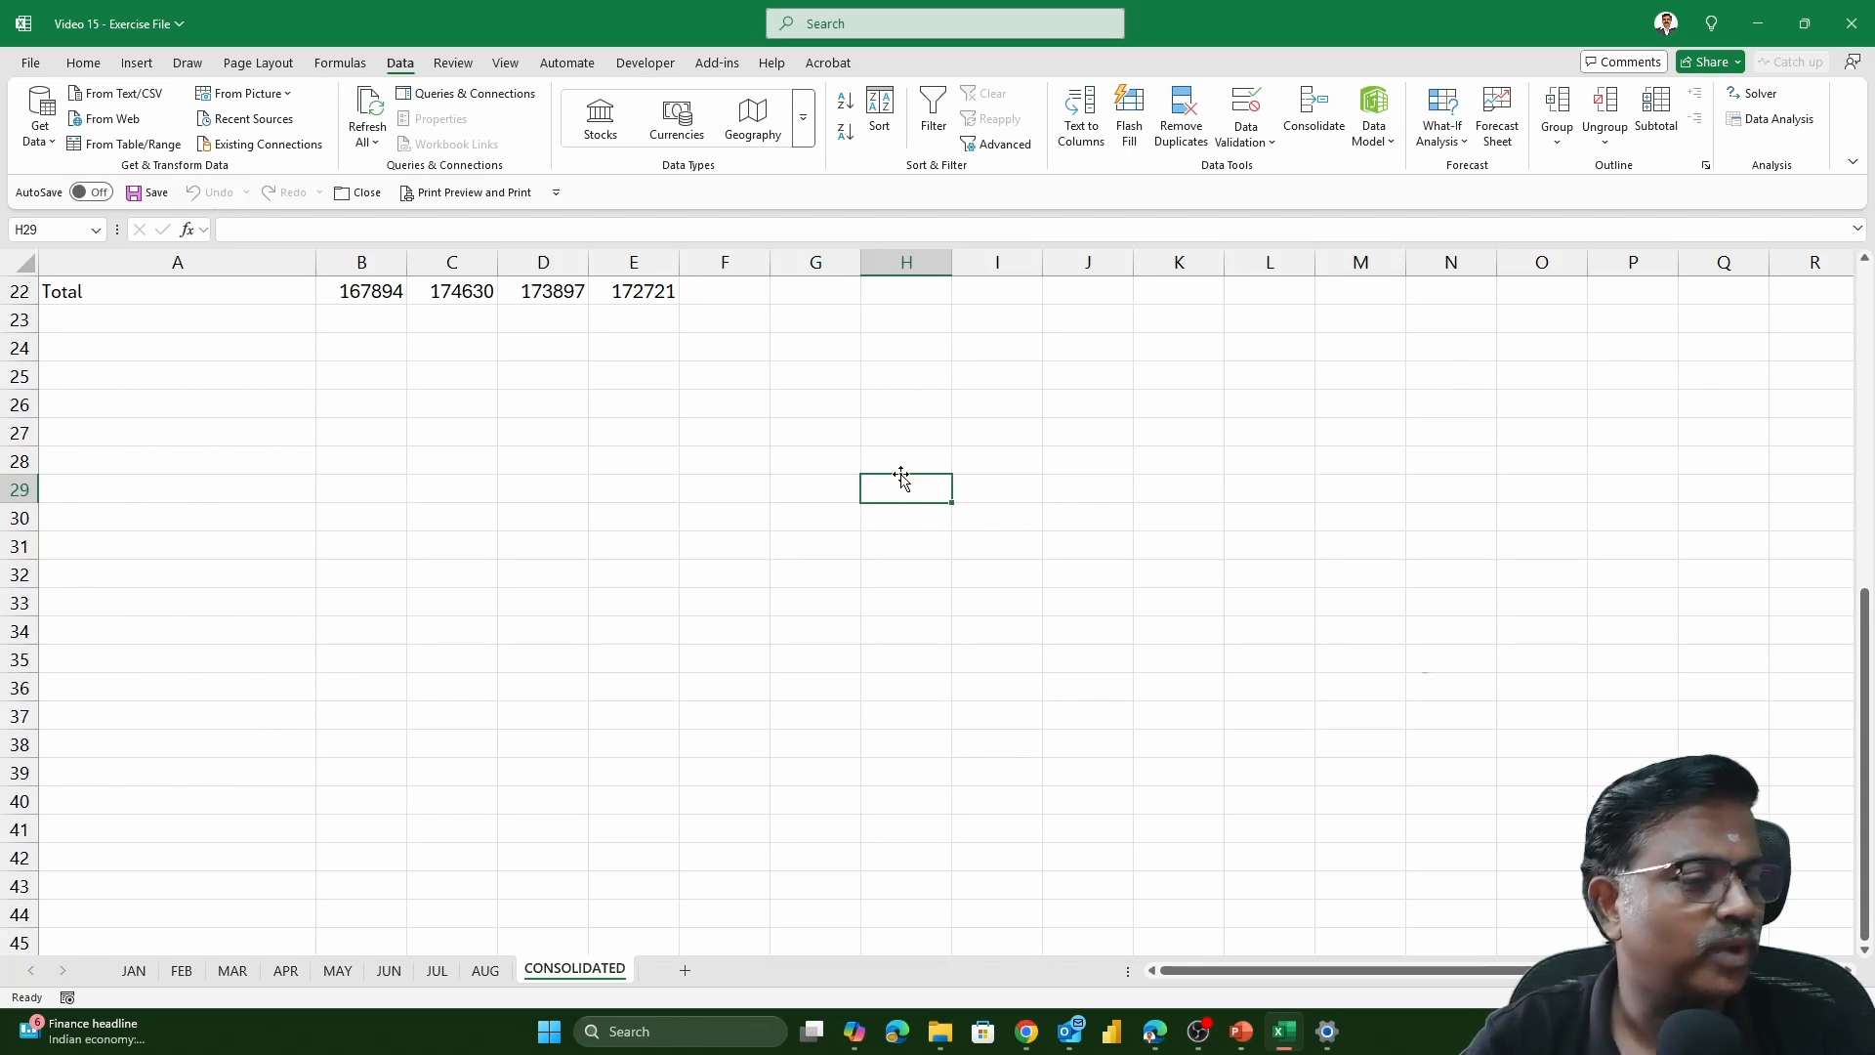
{"action": "left_click", "coordinate": [1299, 102]}
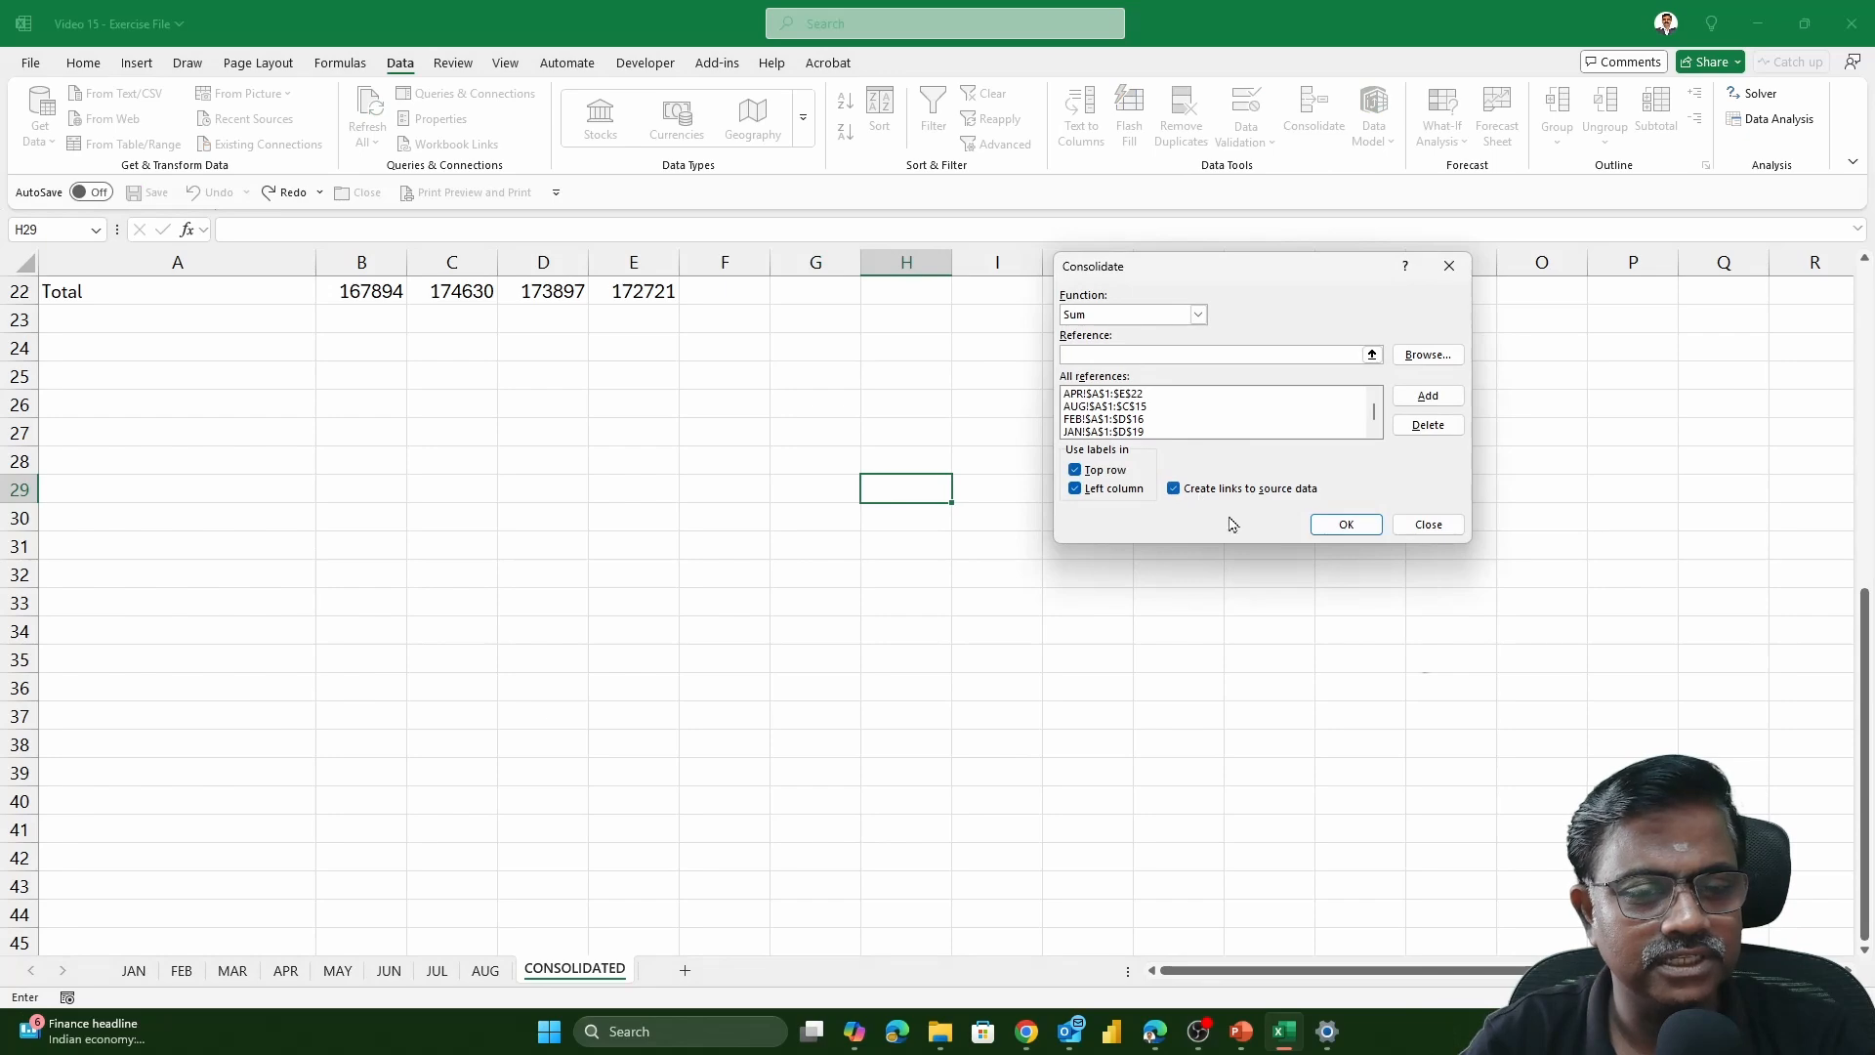
{"action": "left_click", "coordinate": [1347, 528]}
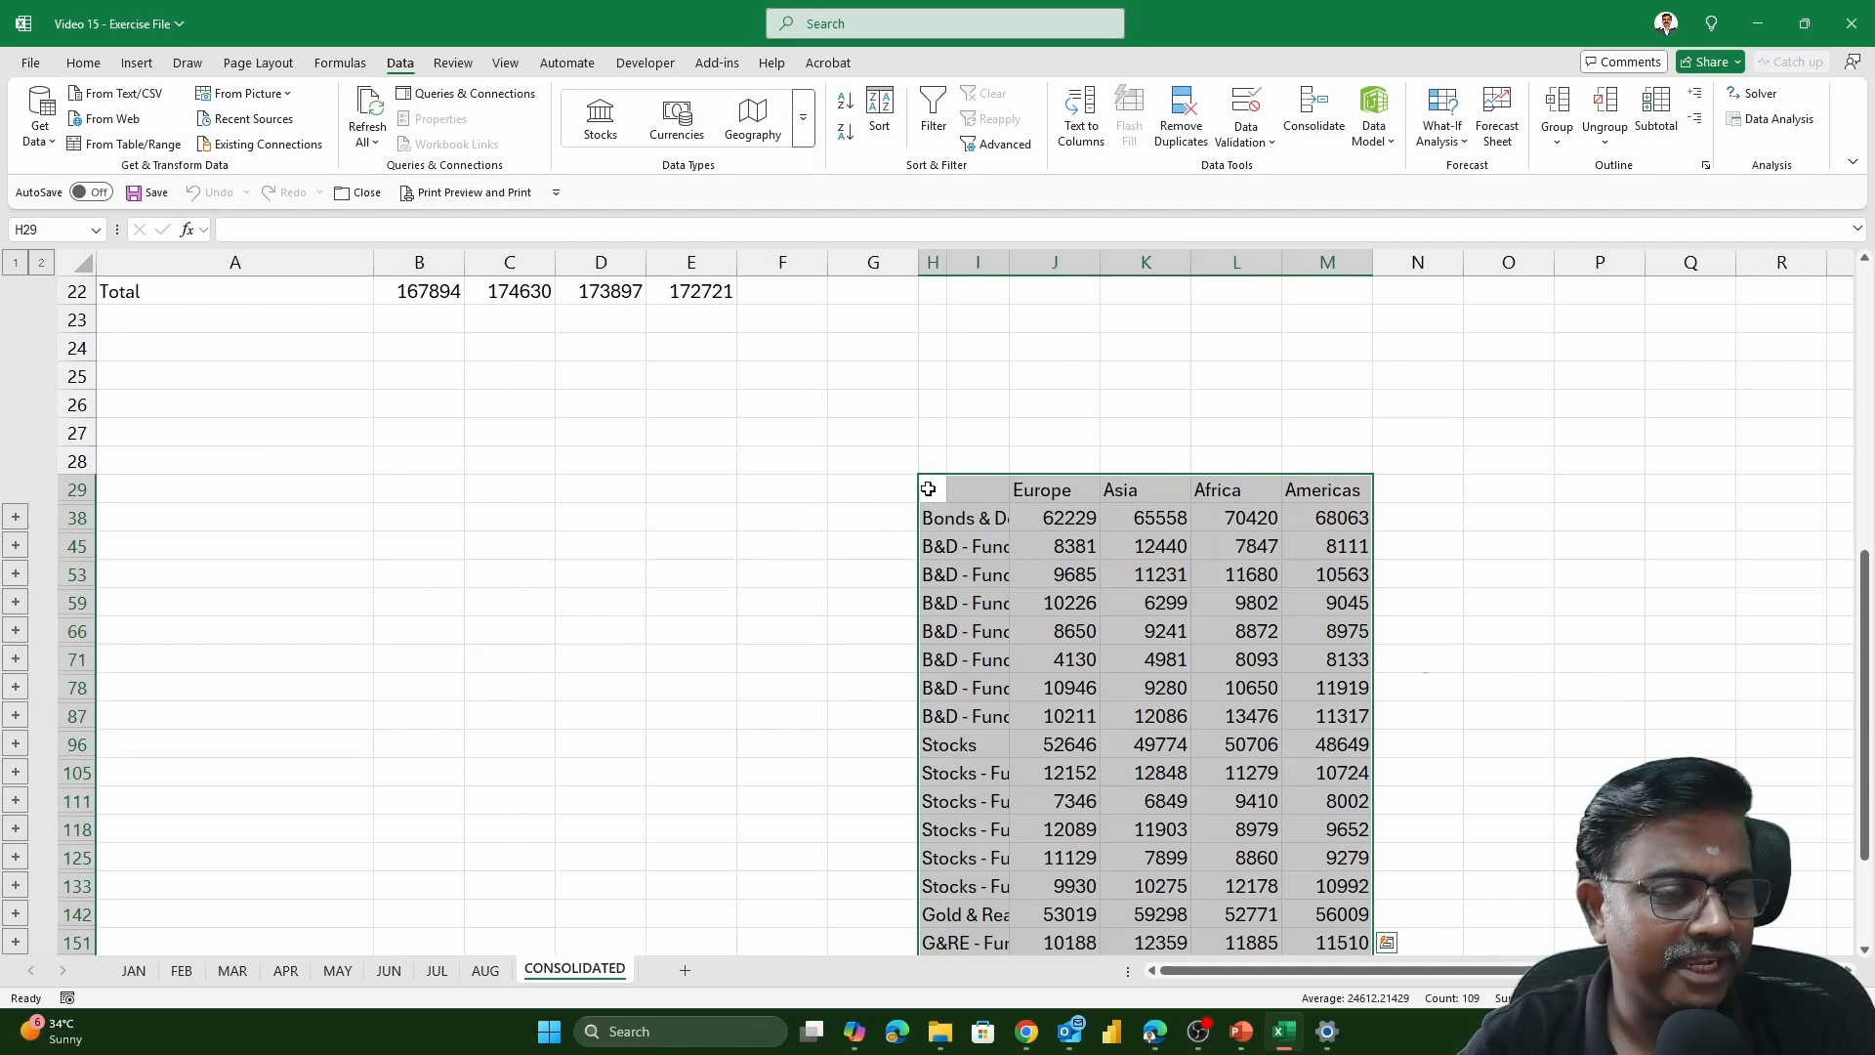
Widen column H to fit the linked table's row labels, and check the column I cells beside them
{"action": "left_click_drag", "start_coordinate": [949, 268], "coordinate": [1264, 262]}
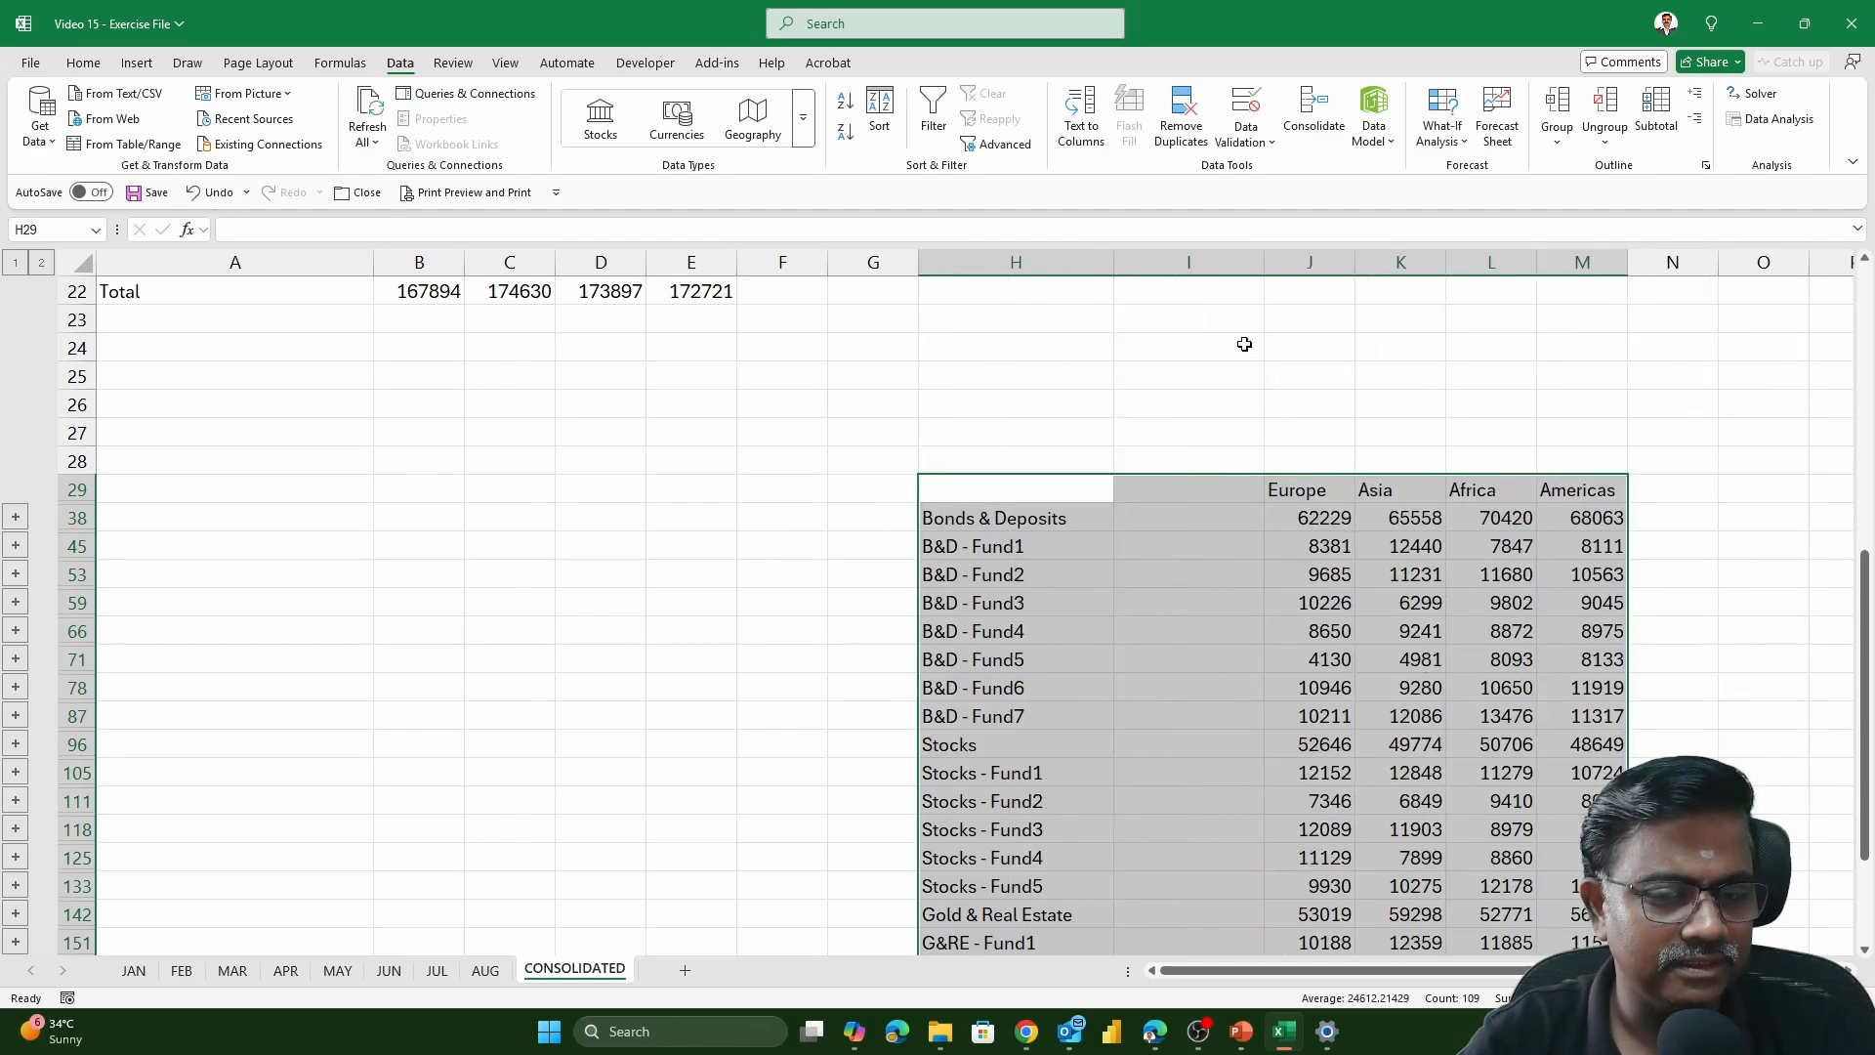
{"action": "left_click", "coordinate": [1202, 262]}
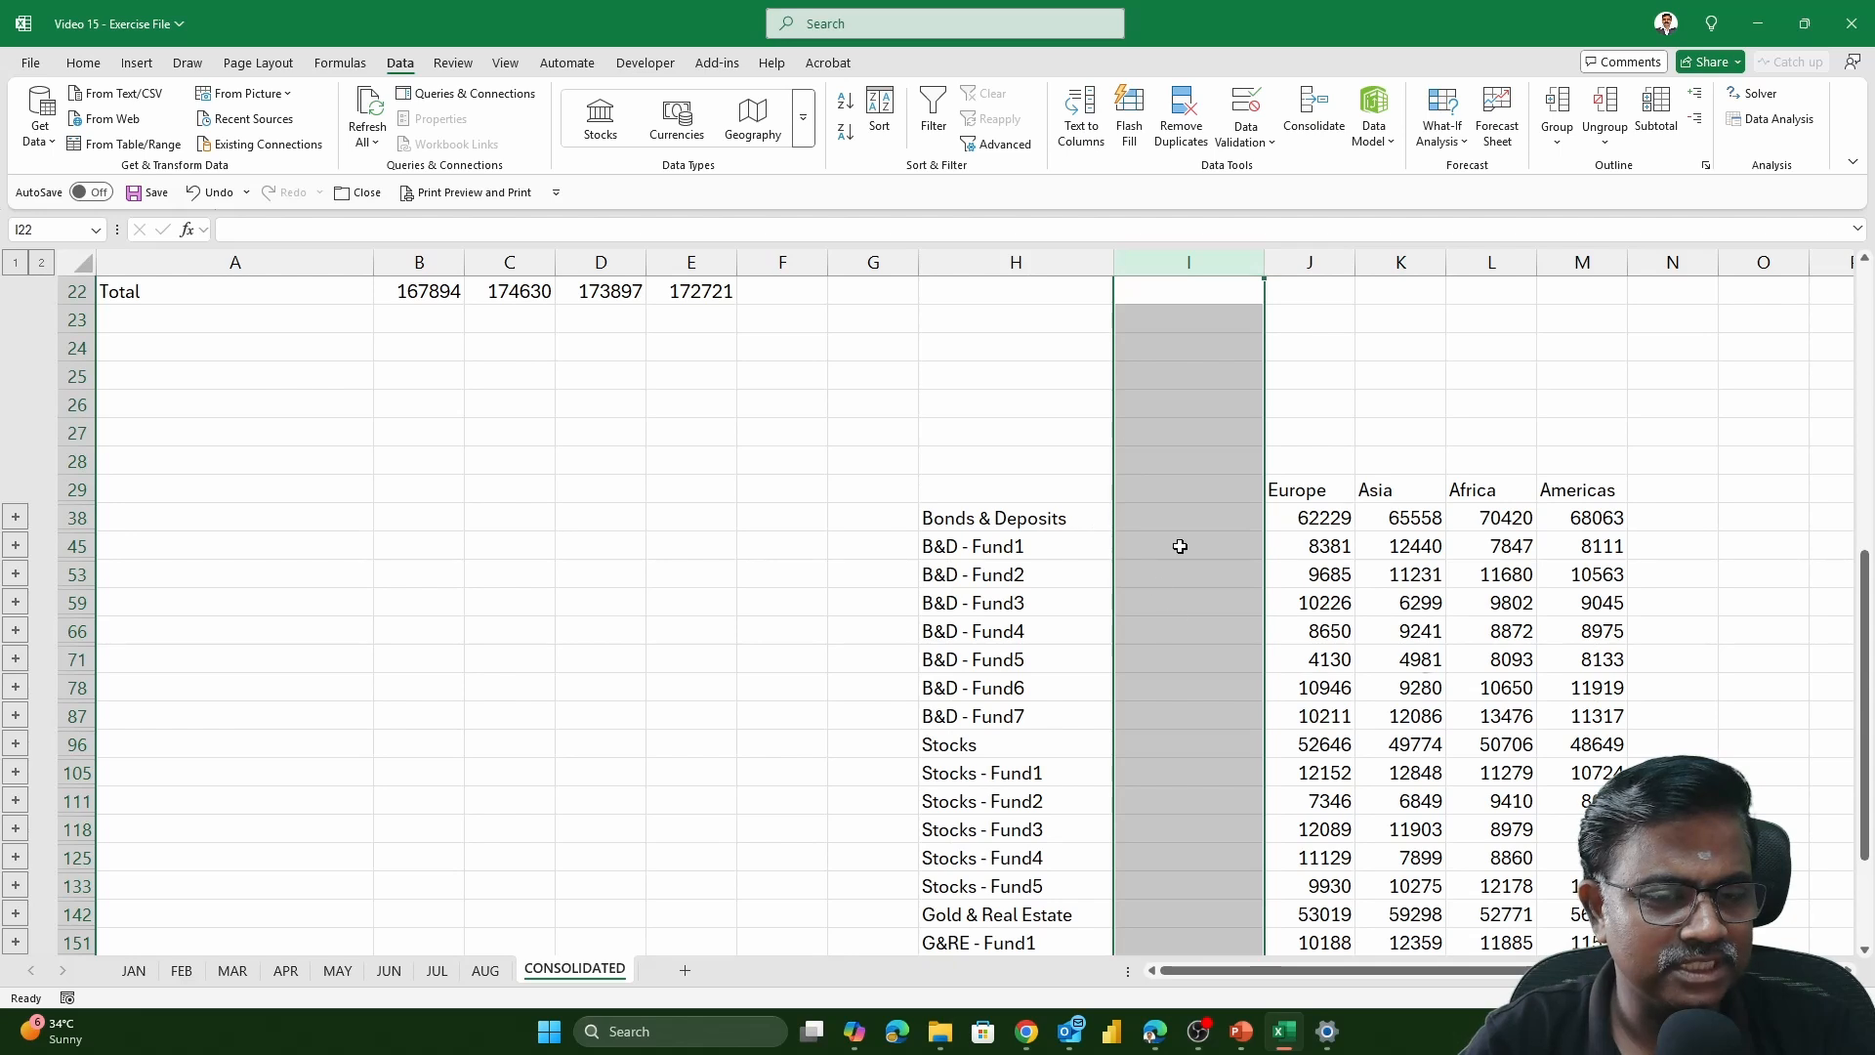
{"action": "left_click", "coordinate": [1004, 518]}
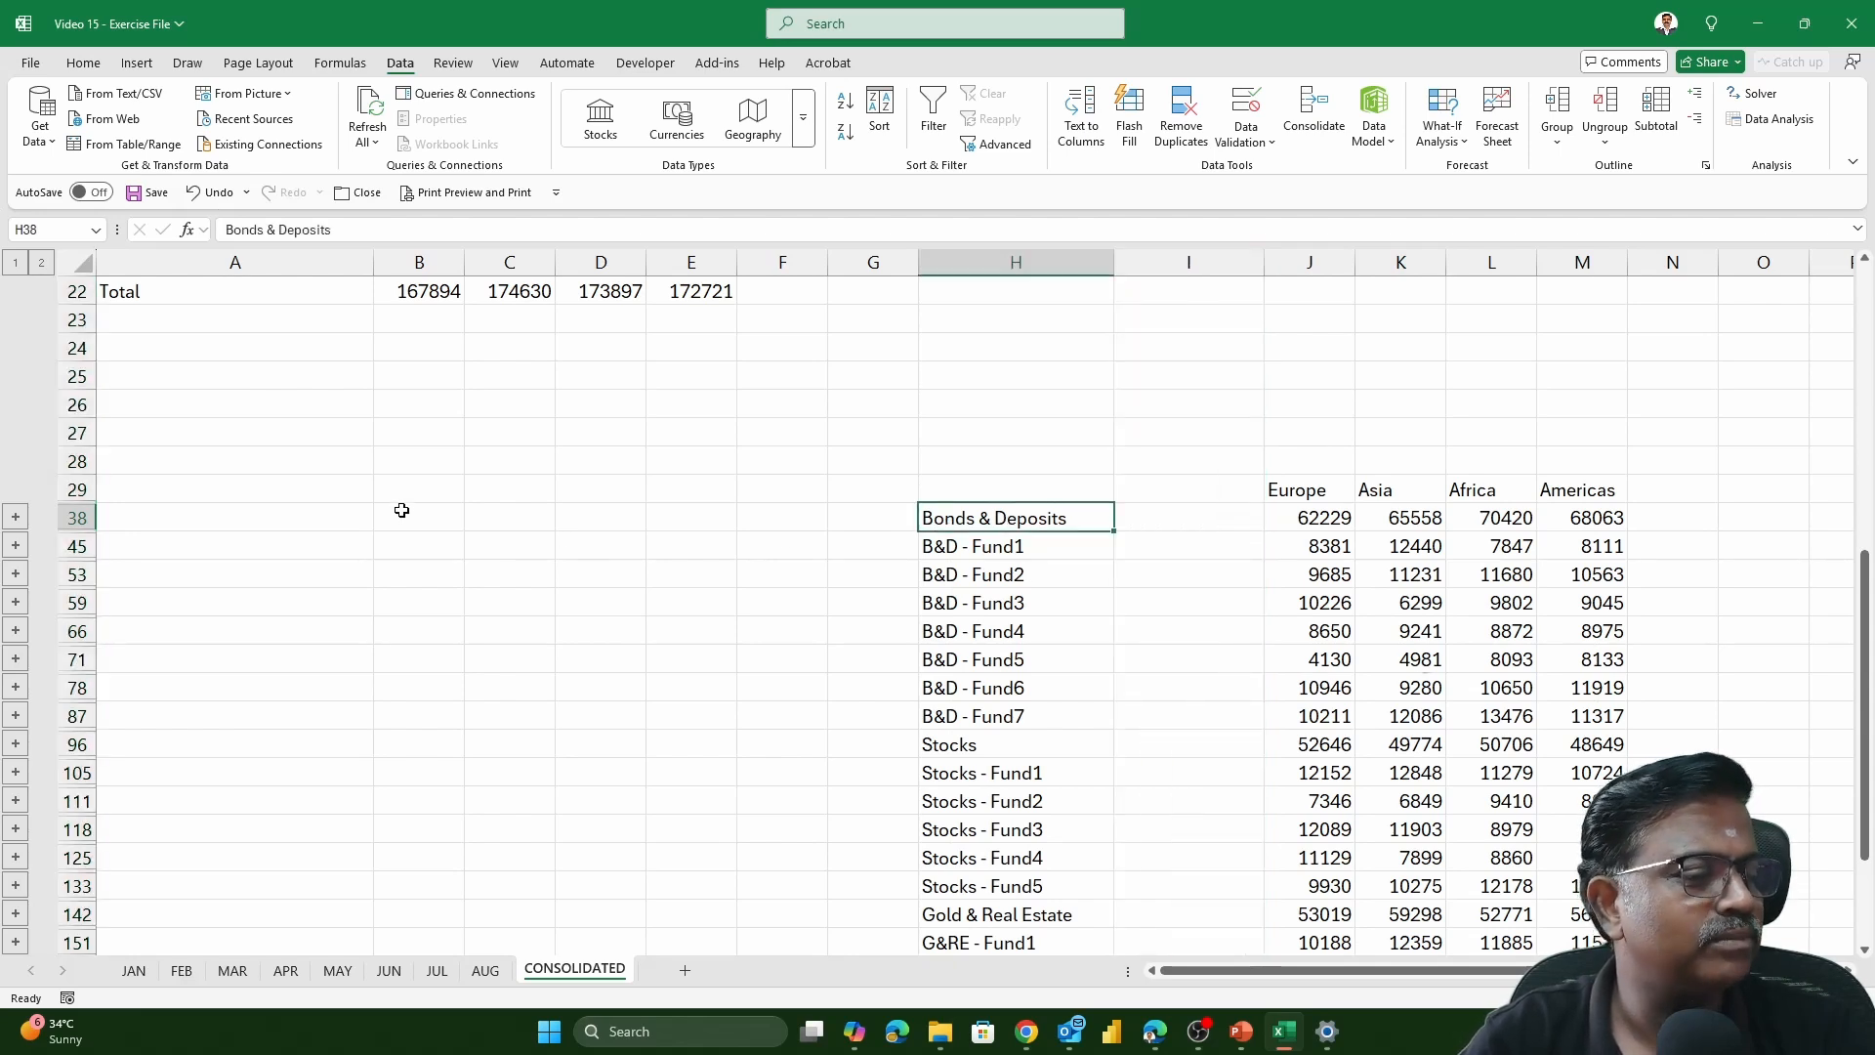
{"action": "left_click", "coordinate": [1046, 487]}
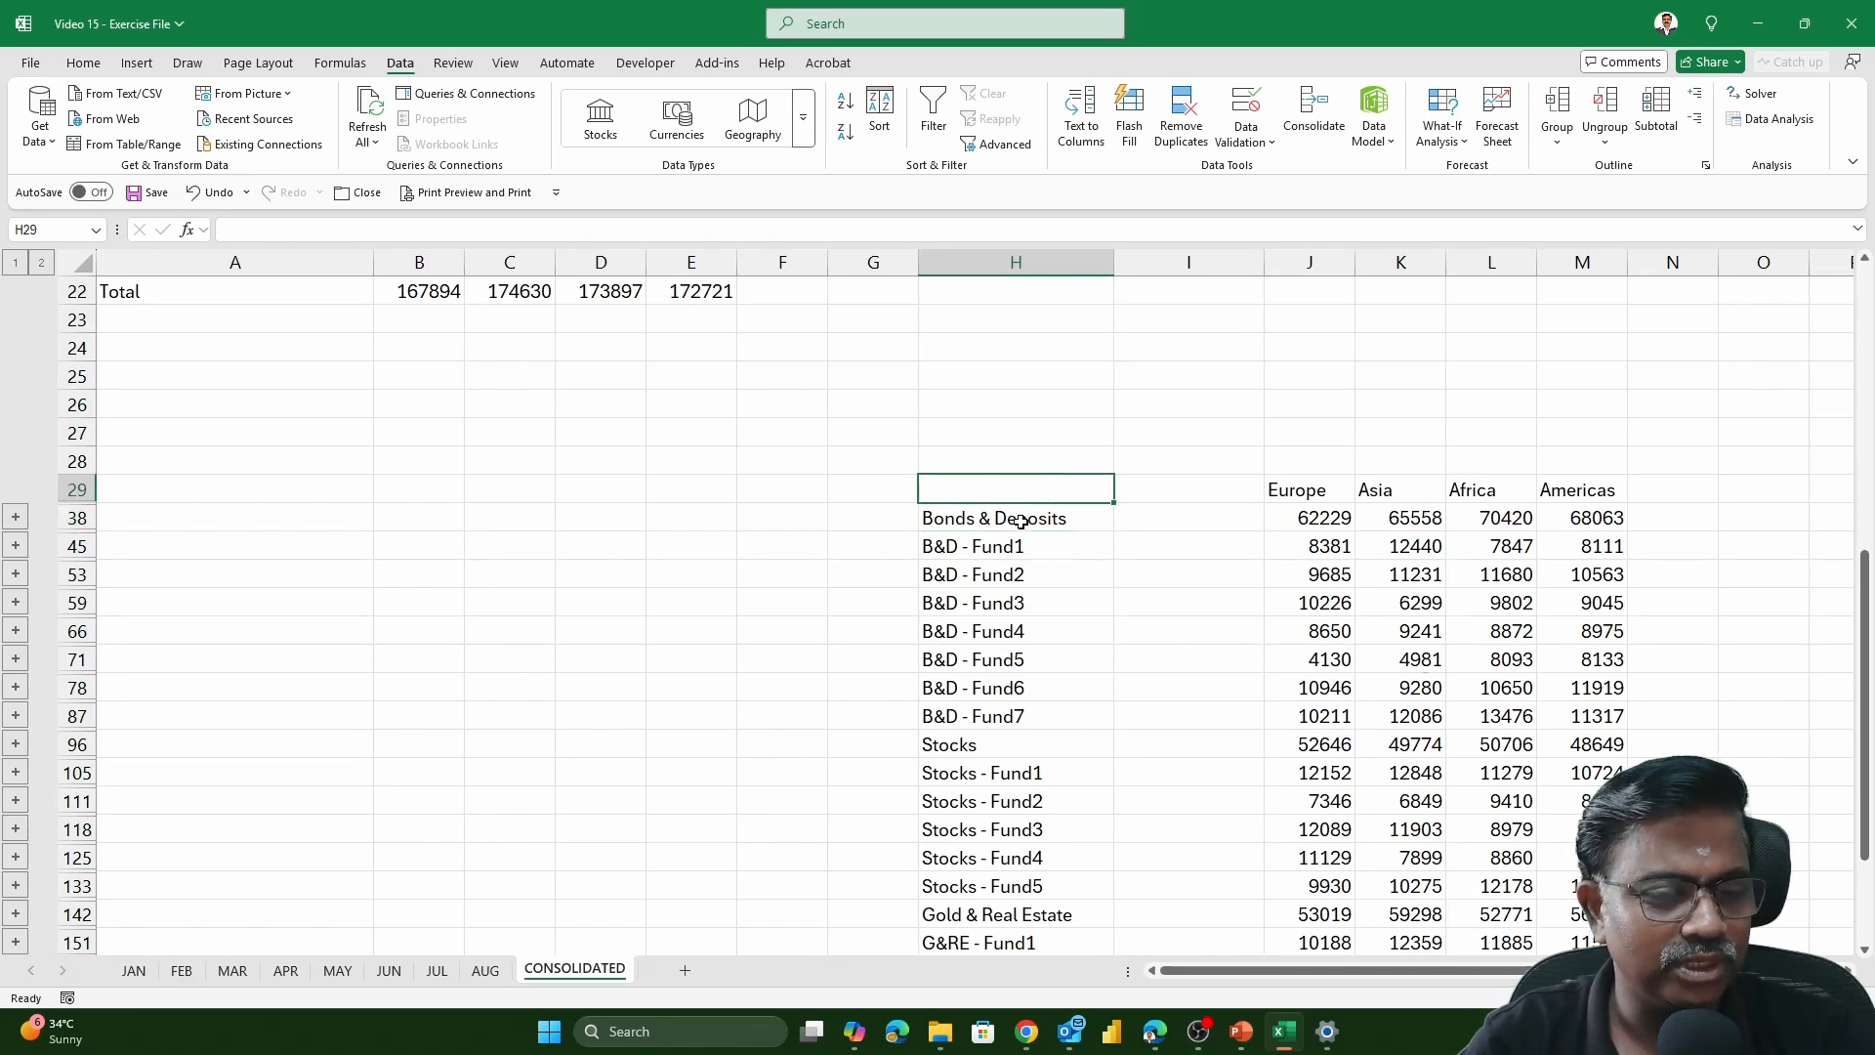
{"action": "left_click", "coordinate": [1022, 518]}
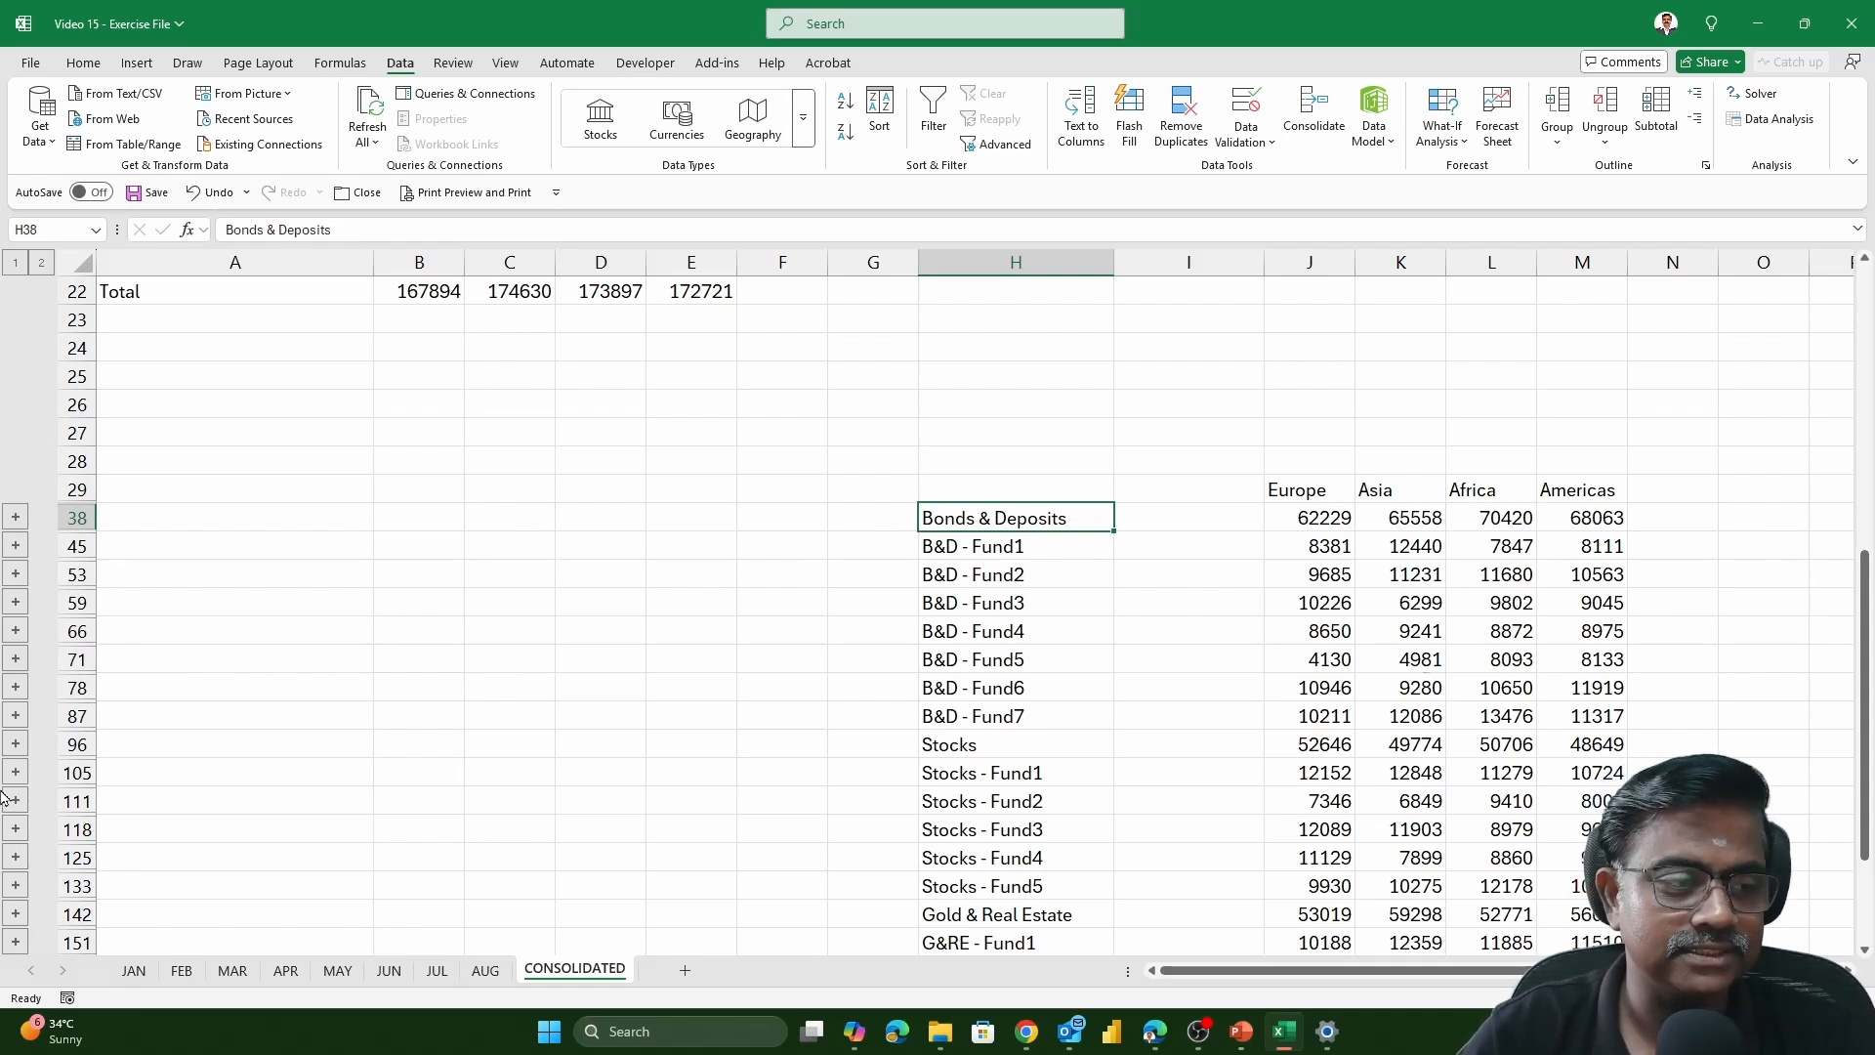
Expand the Bonds & Deposits group in the linked table and widen column I to fit the source file names
{"action": "left_click", "coordinate": [16, 519]}
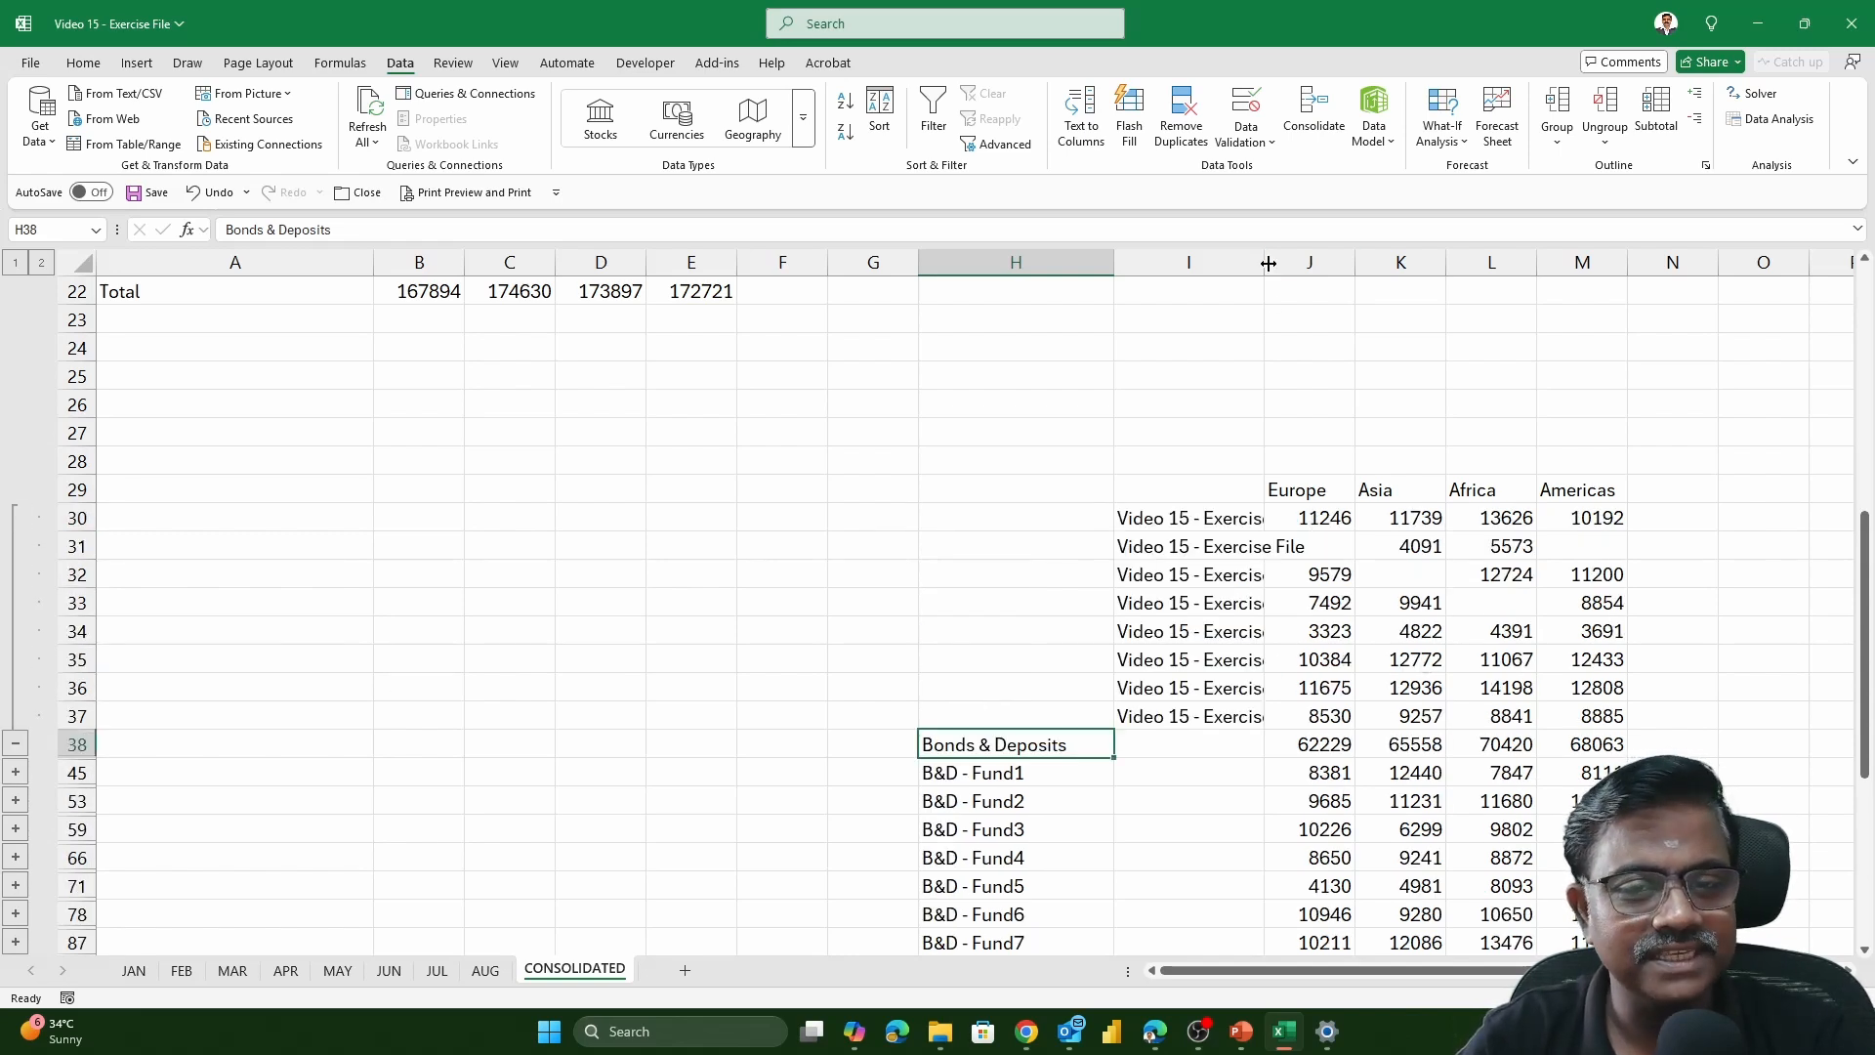
{"action": "left_click_drag", "start_coordinate": [1265, 262], "coordinate": [1319, 264]}
{"action": "left_click_drag", "start_coordinate": [1293, 523], "coordinate": [1239, 716]}
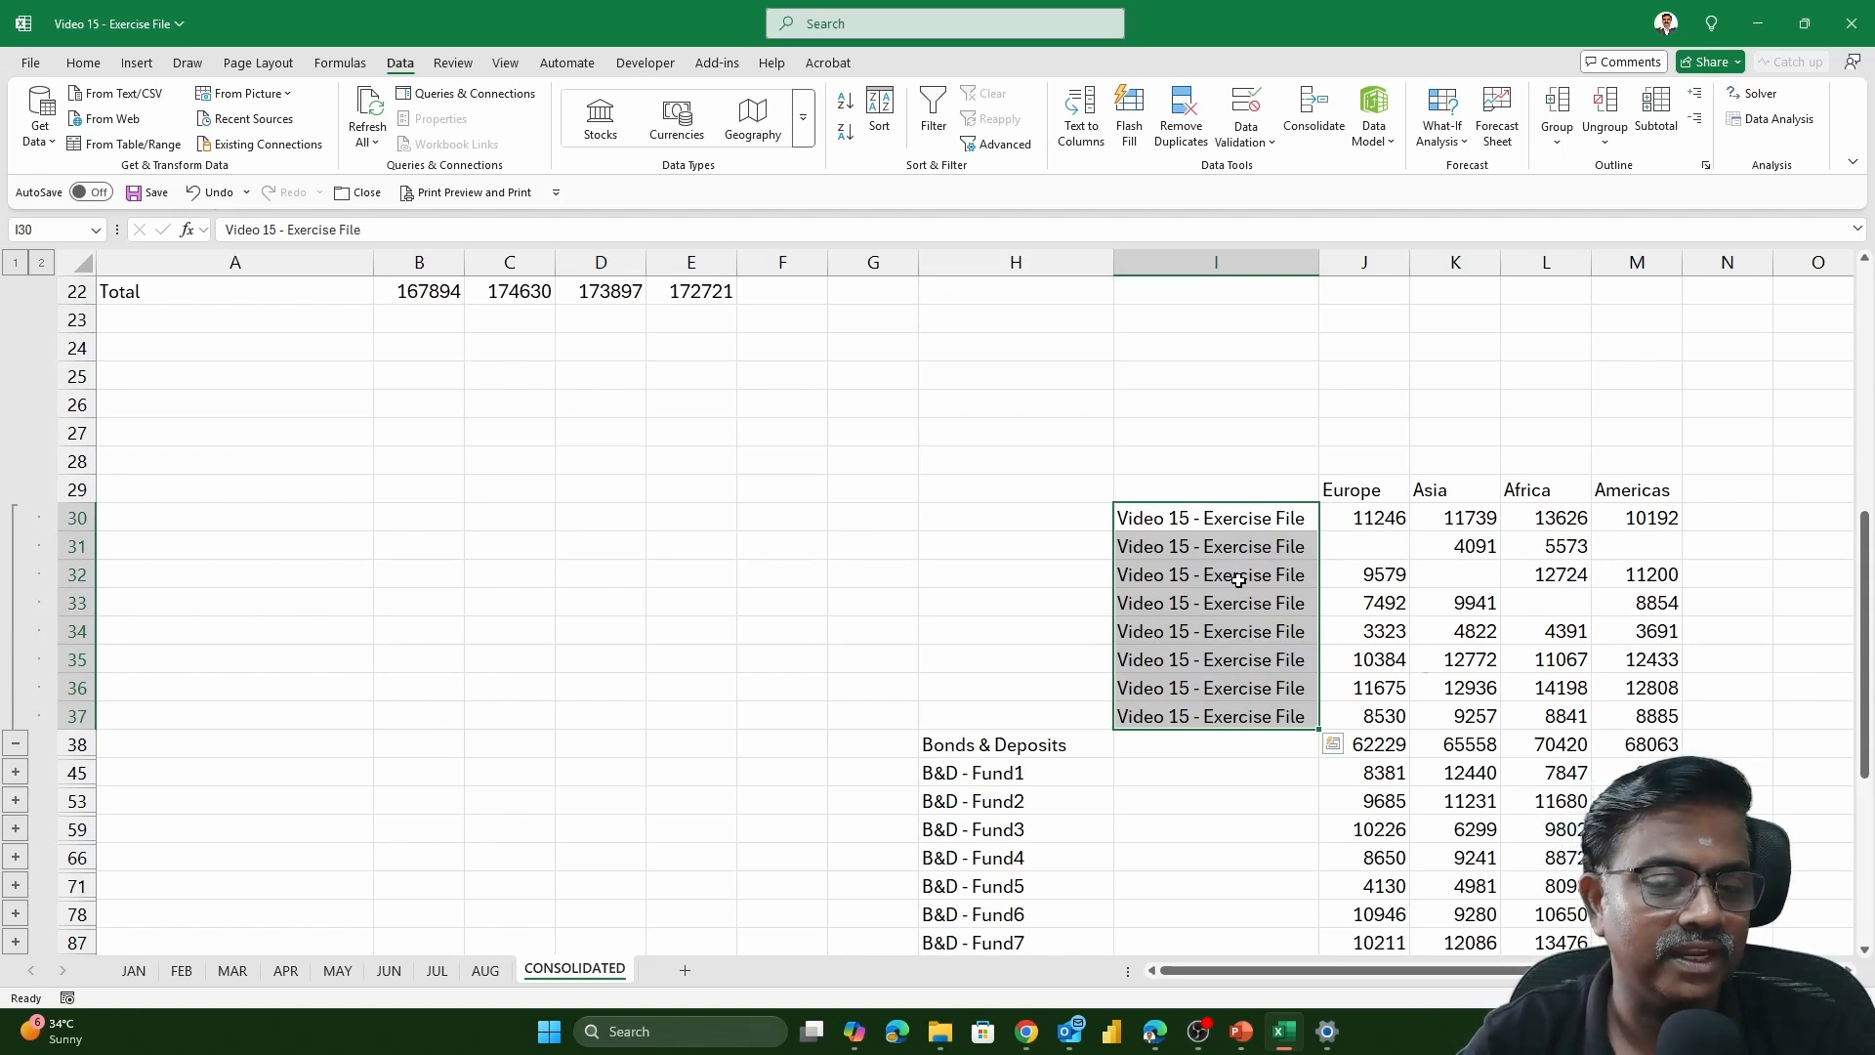
Examine the Europe detail cells J30 to J37 to see which monthly sheet each one references
{"action": "double_click", "coordinate": [1380, 519]}
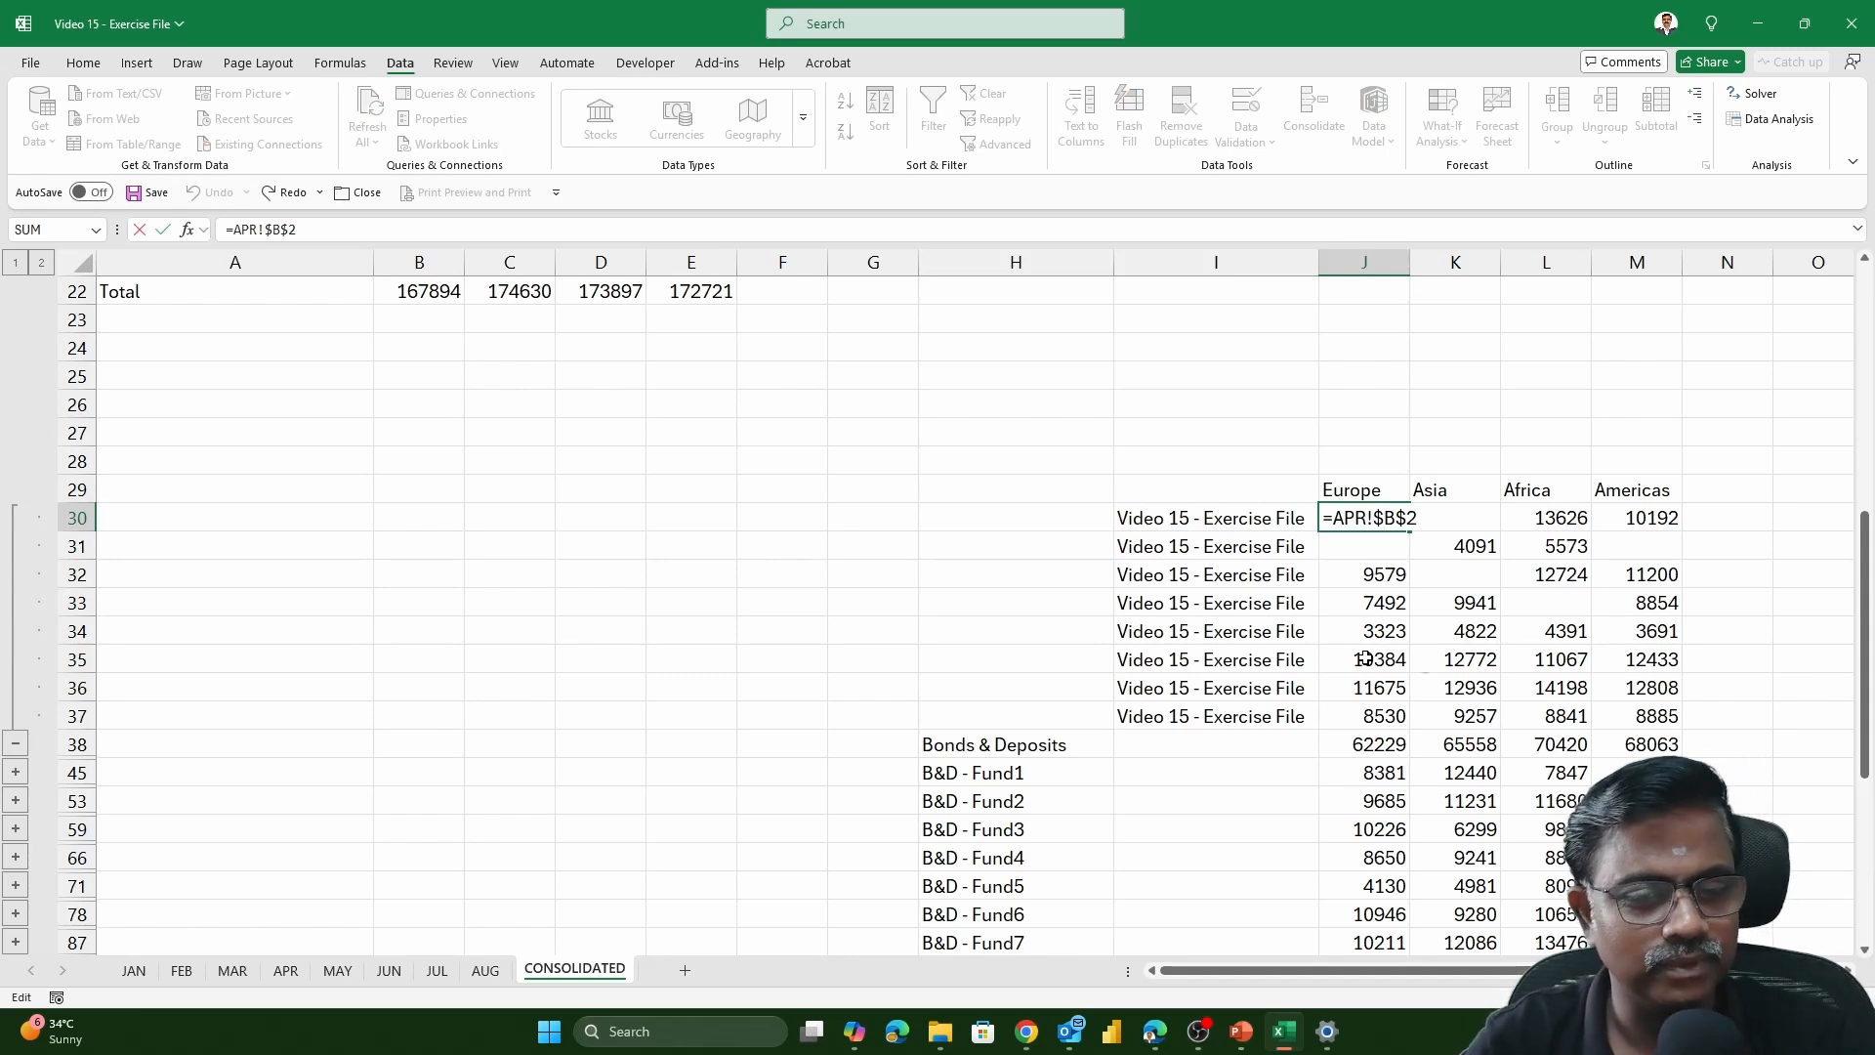
{"action": "key", "text": "Escape"}
{"action": "double_click", "coordinate": [1367, 576]}
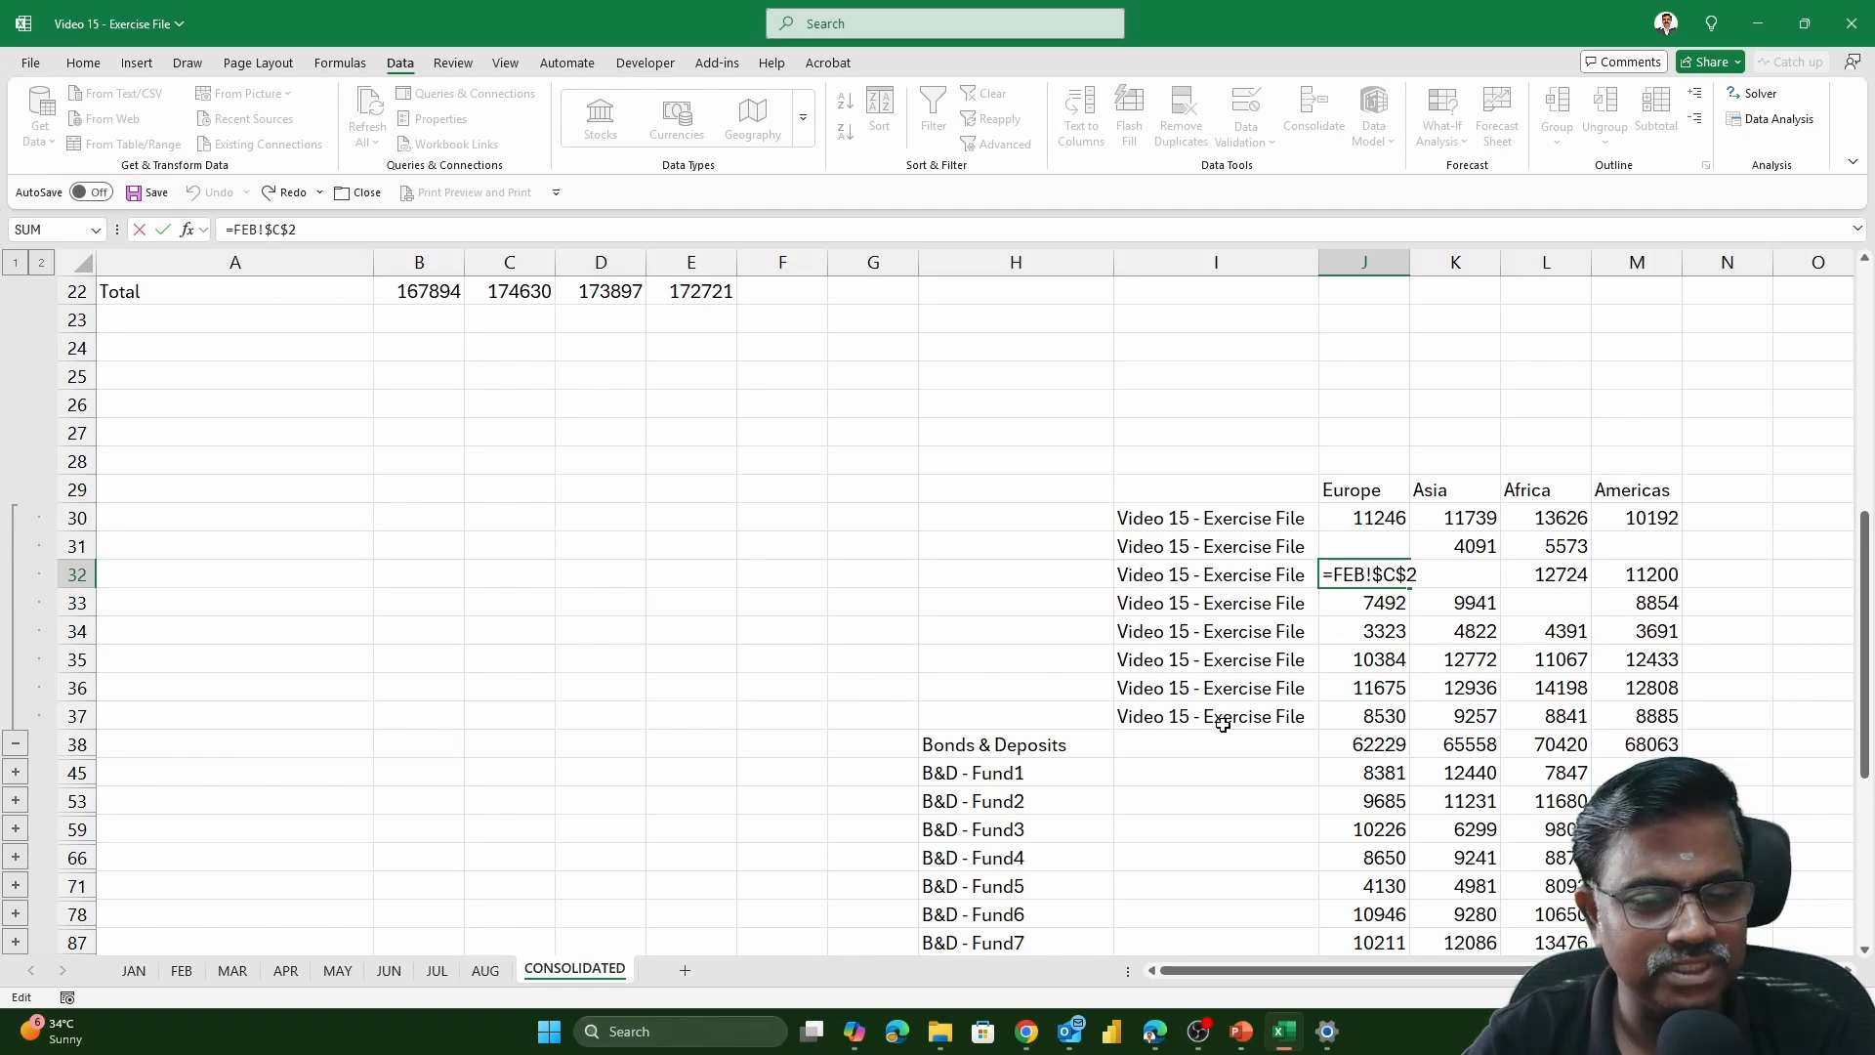
{"action": "key", "text": "Escape"}
{"action": "double_click", "coordinate": [1368, 547]}
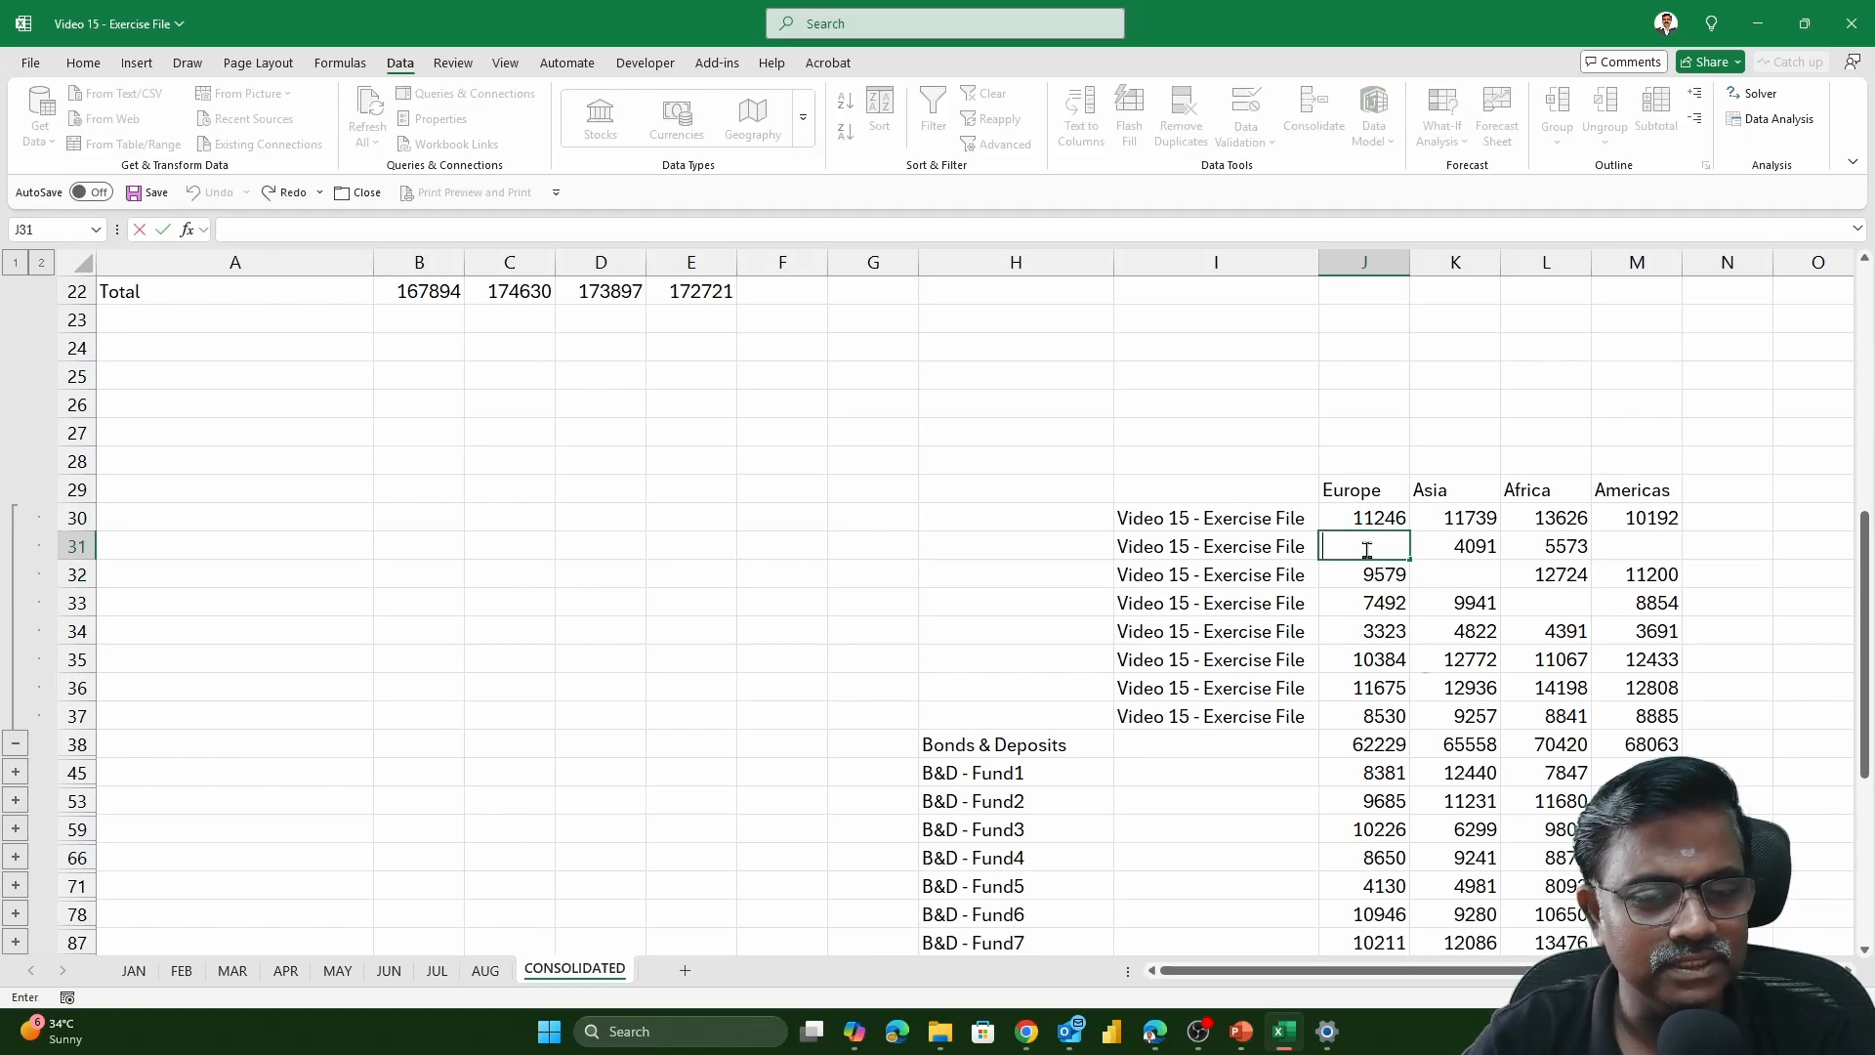
{"action": "key", "text": "Escape"}
{"action": "double_click", "coordinate": [1367, 633]}
{"action": "key", "text": "Escape"}
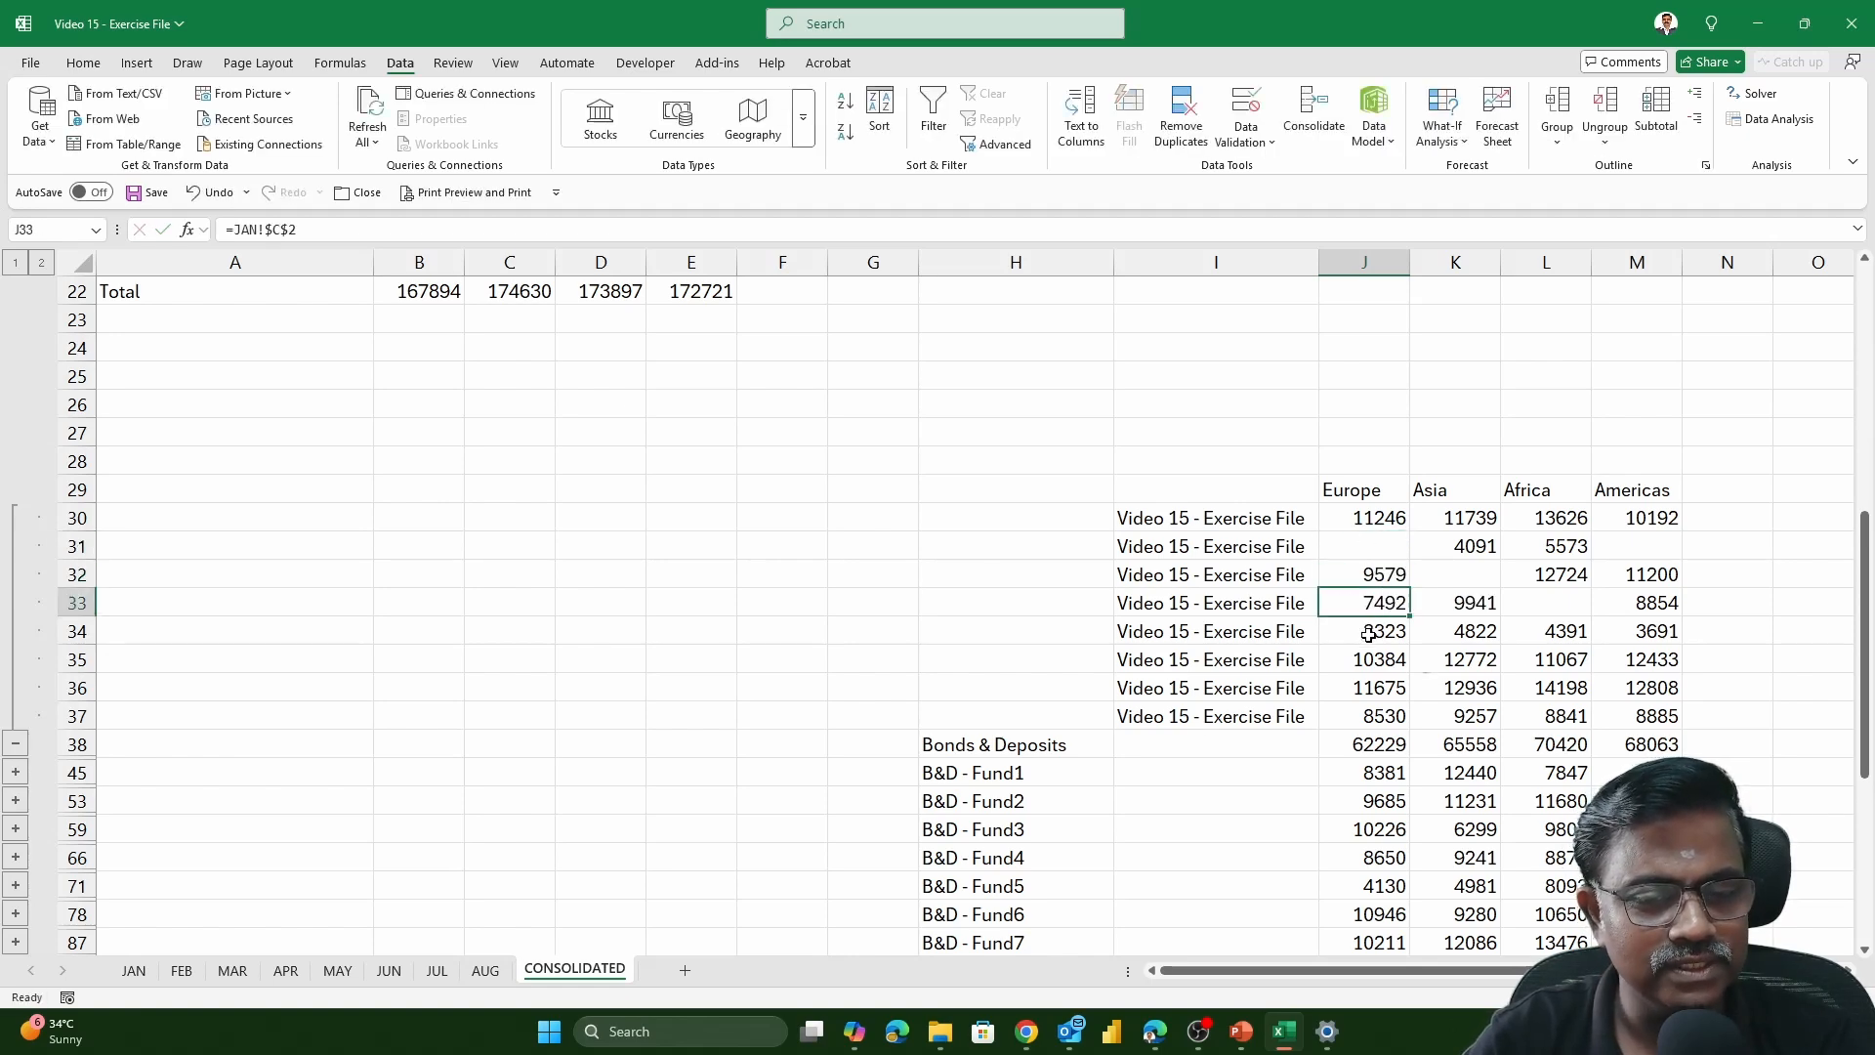
{"action": "double_click", "coordinate": [1368, 632]}
{"action": "key", "text": "Escape"}
{"action": "double_click", "coordinate": [1368, 661]}
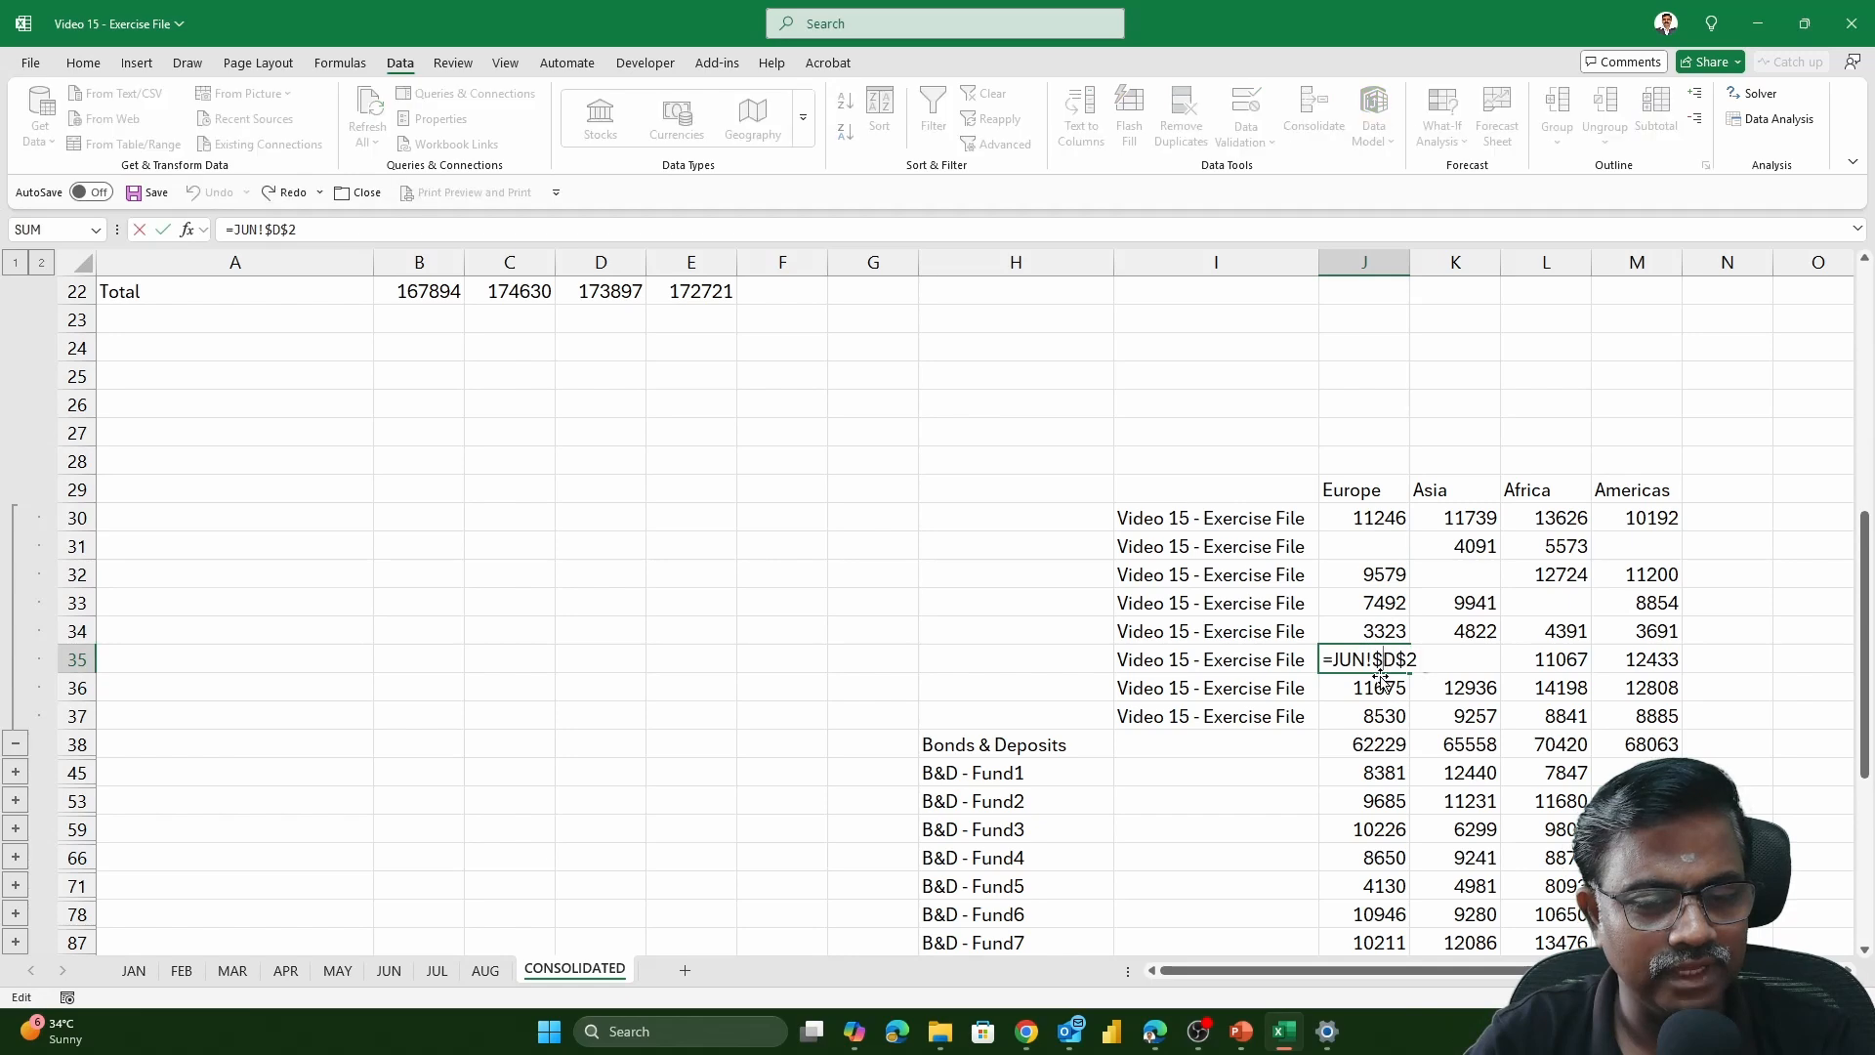
{"action": "key", "text": "Escape"}
{"action": "left_click", "coordinate": [1372, 689]}
{"action": "double_click", "coordinate": [1372, 690]}
{"action": "key", "text": "Escape"}
{"action": "left_click", "coordinate": [1375, 718]}
{"action": "double_click", "coordinate": [1375, 718]}
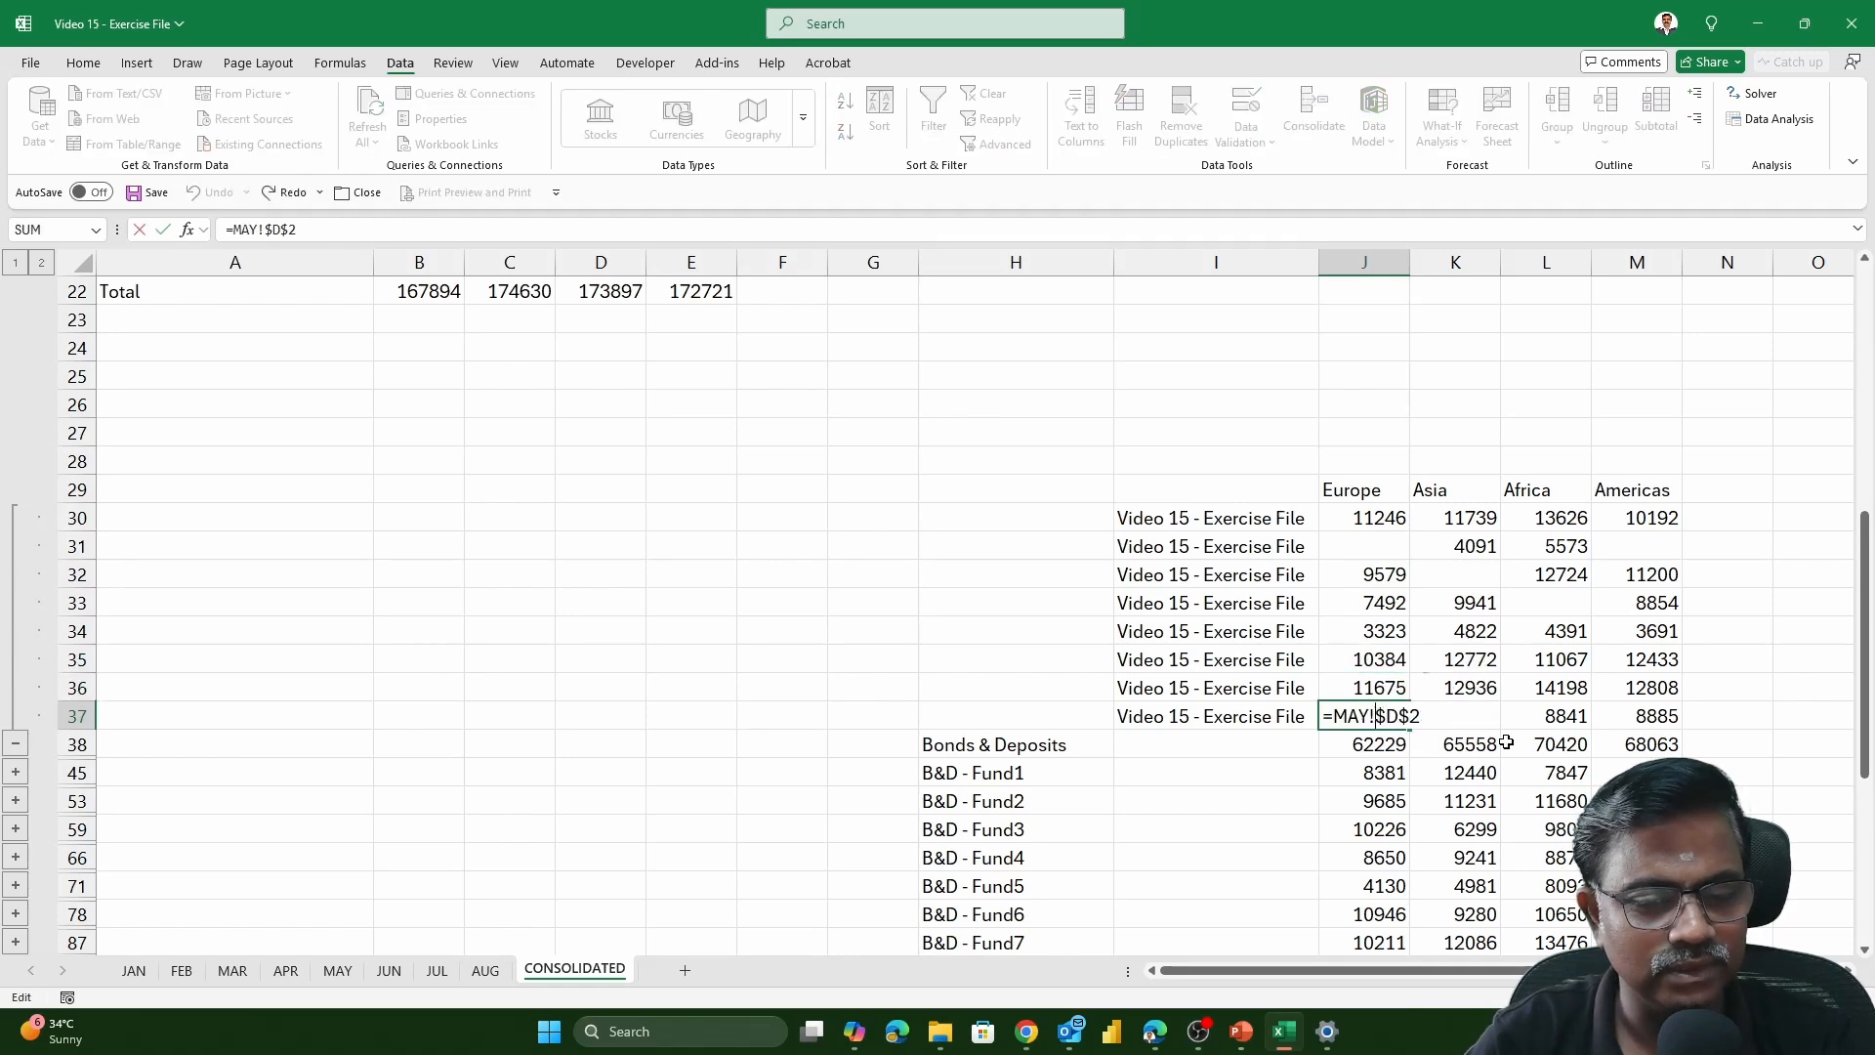
{"action": "key", "text": "Escape"}
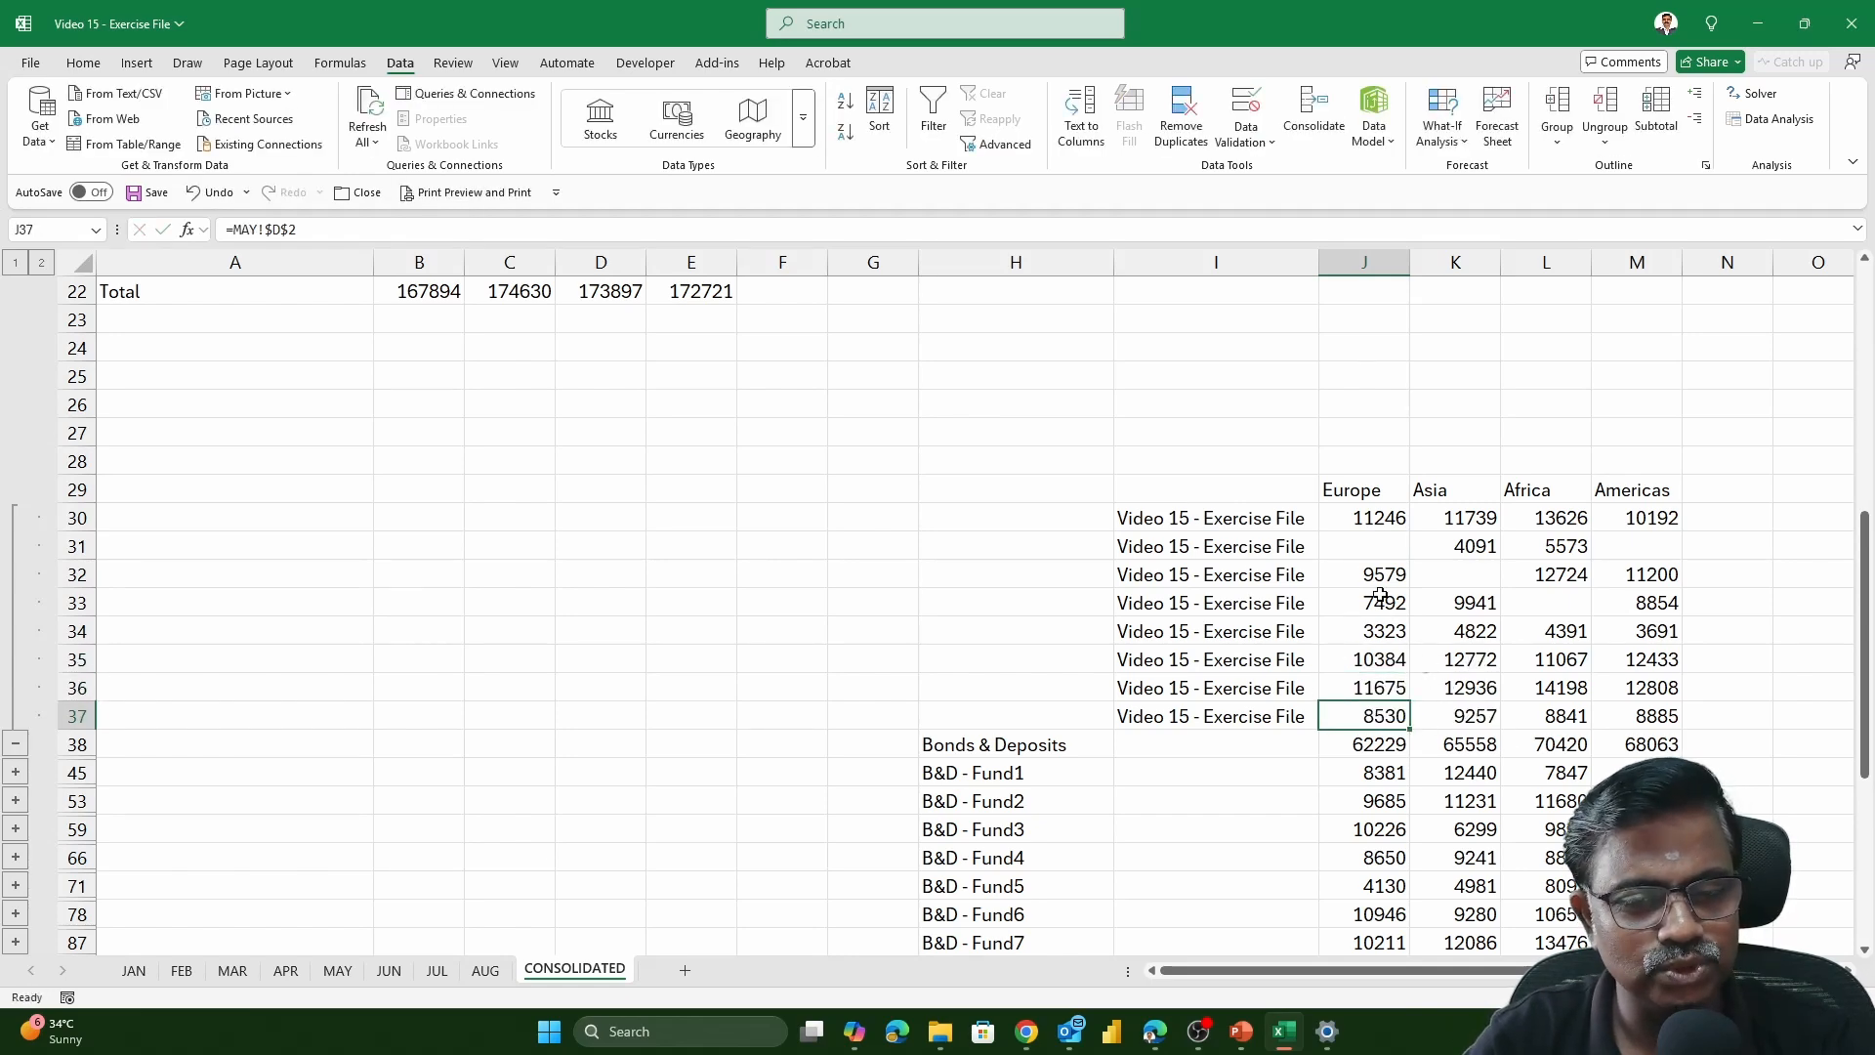
{"action": "left_click", "coordinate": [1386, 523]}
{"action": "double_click", "coordinate": [1386, 523]}
{"action": "key", "text": "Escape"}
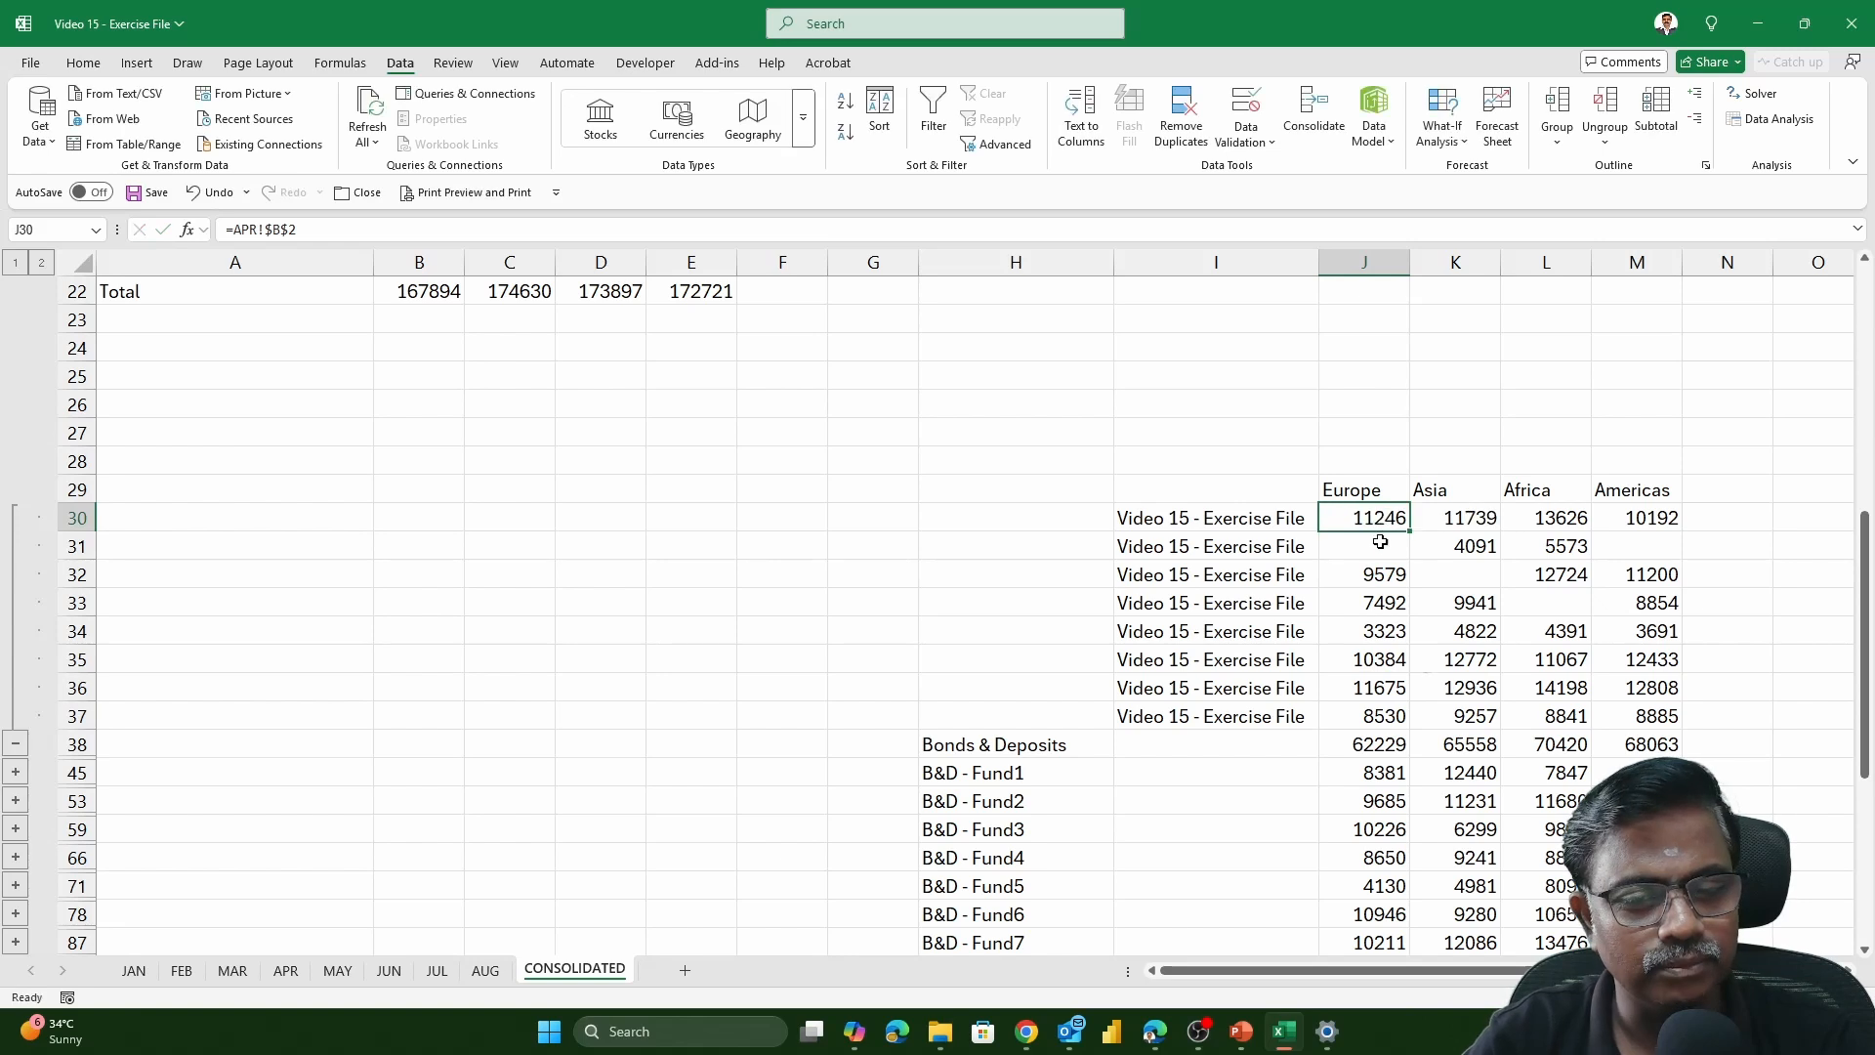
{"action": "double_click", "coordinate": [1375, 549]}
{"action": "key", "text": "Escape"}
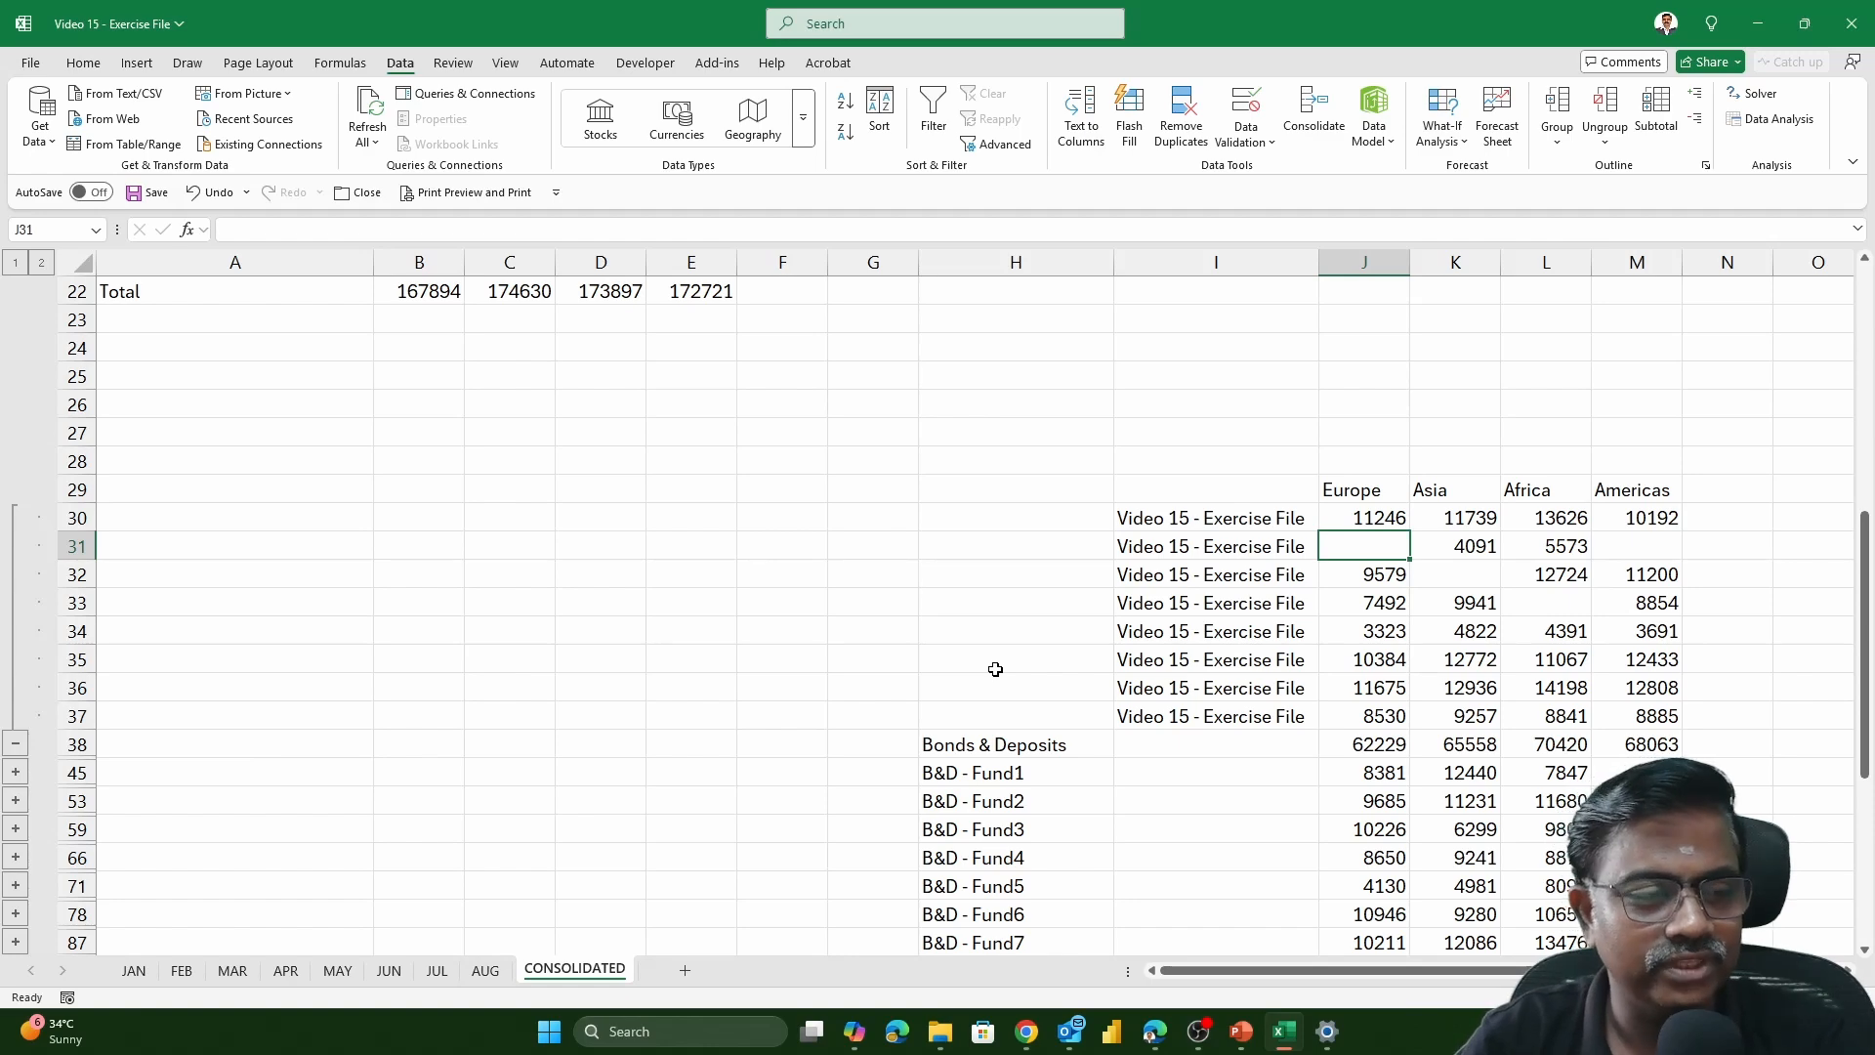
Compare the linked Bonds & Deposits detail rows with the unlinked consolidated table and the AUG source table
{"action": "scroll", "coordinate": [996, 669], "scroll_direction": "up", "scroll_amount": 6}
{"action": "scroll", "coordinate": [995, 669], "scroll_direction": "up", "scroll_amount": 1}
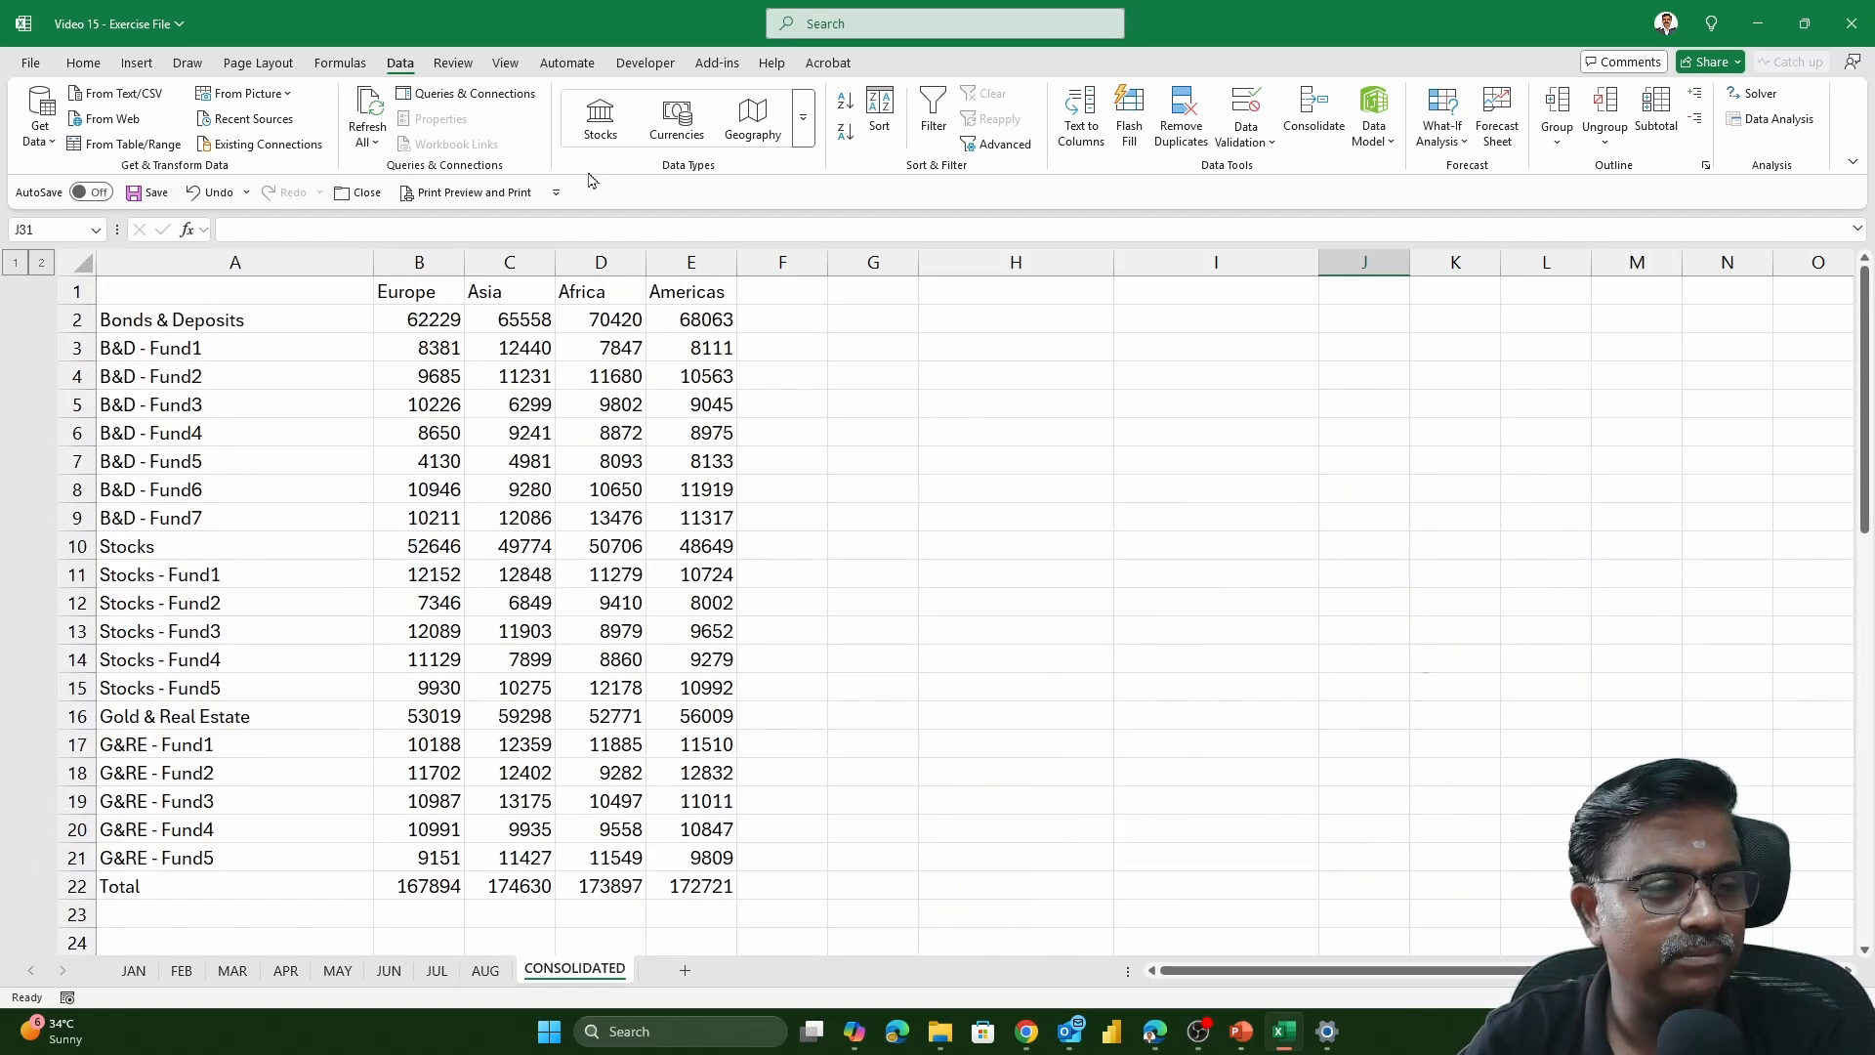
{"action": "scroll", "coordinate": [1122, 675], "scroll_direction": "down", "scroll_amount": 5}
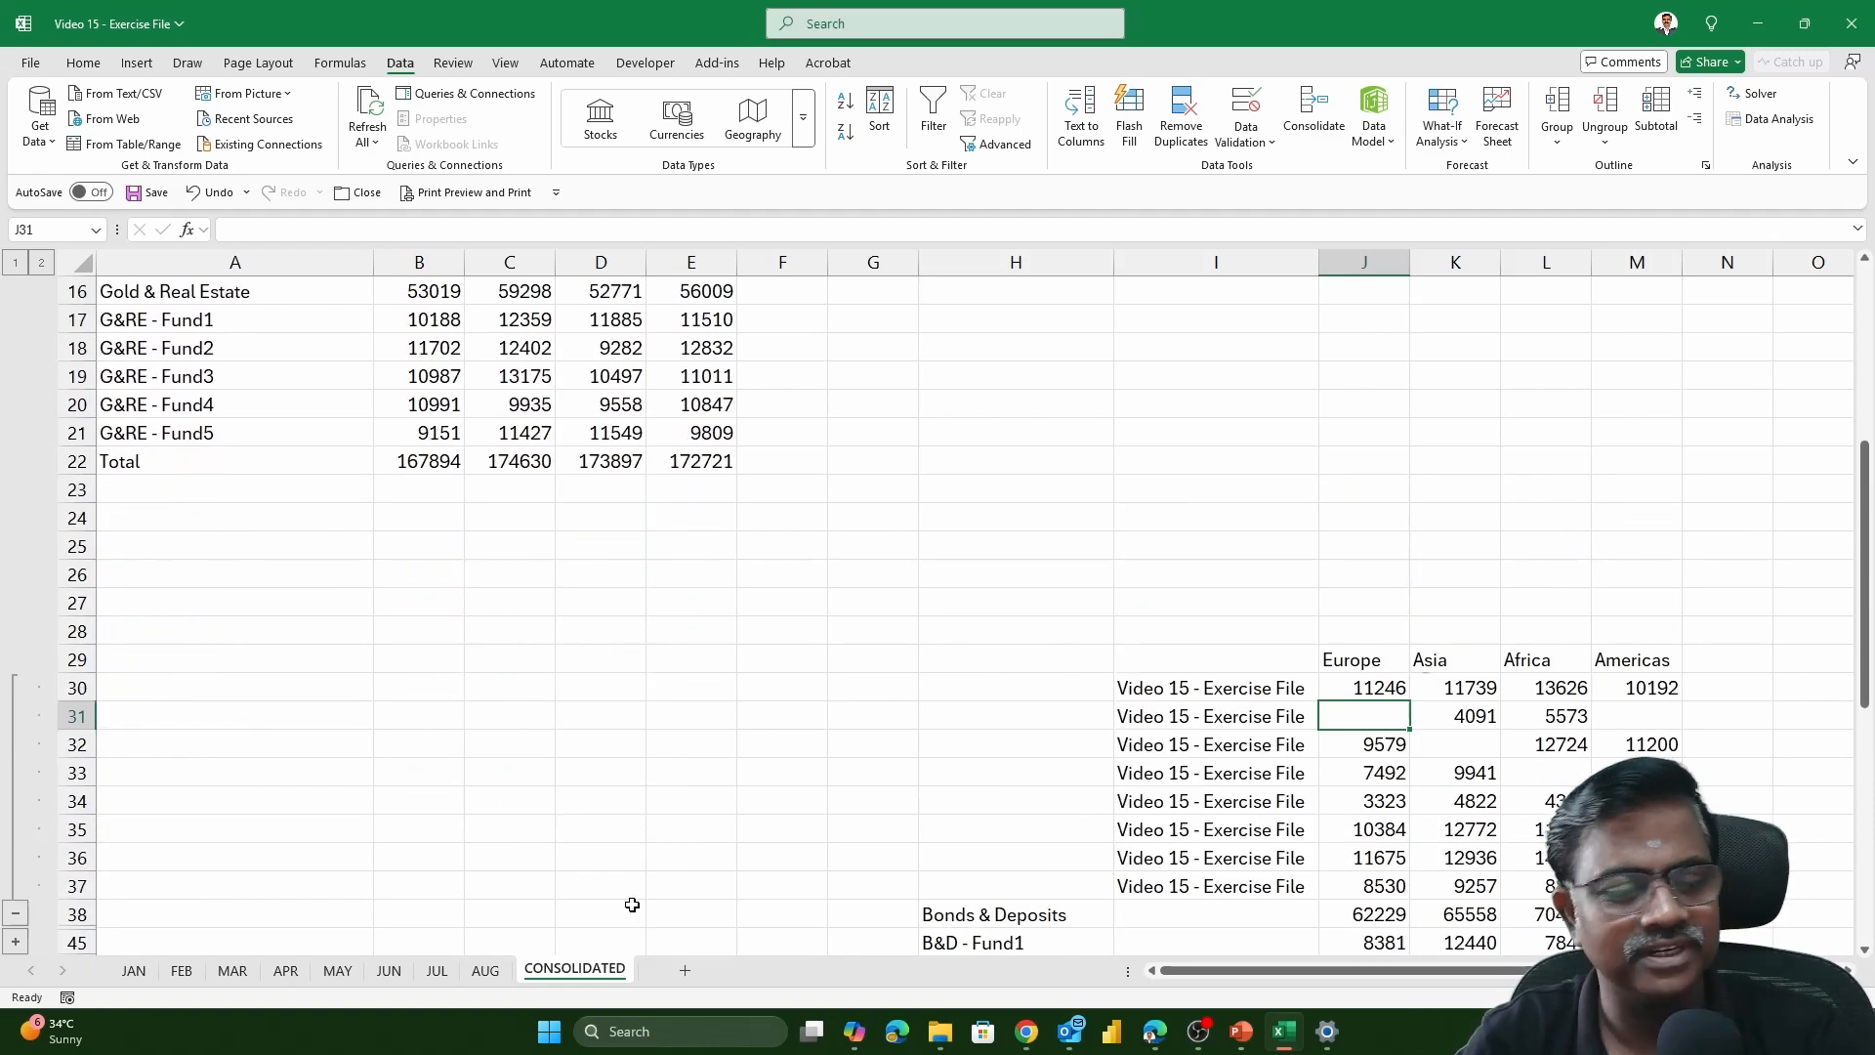
{"action": "left_click", "coordinate": [482, 970]}
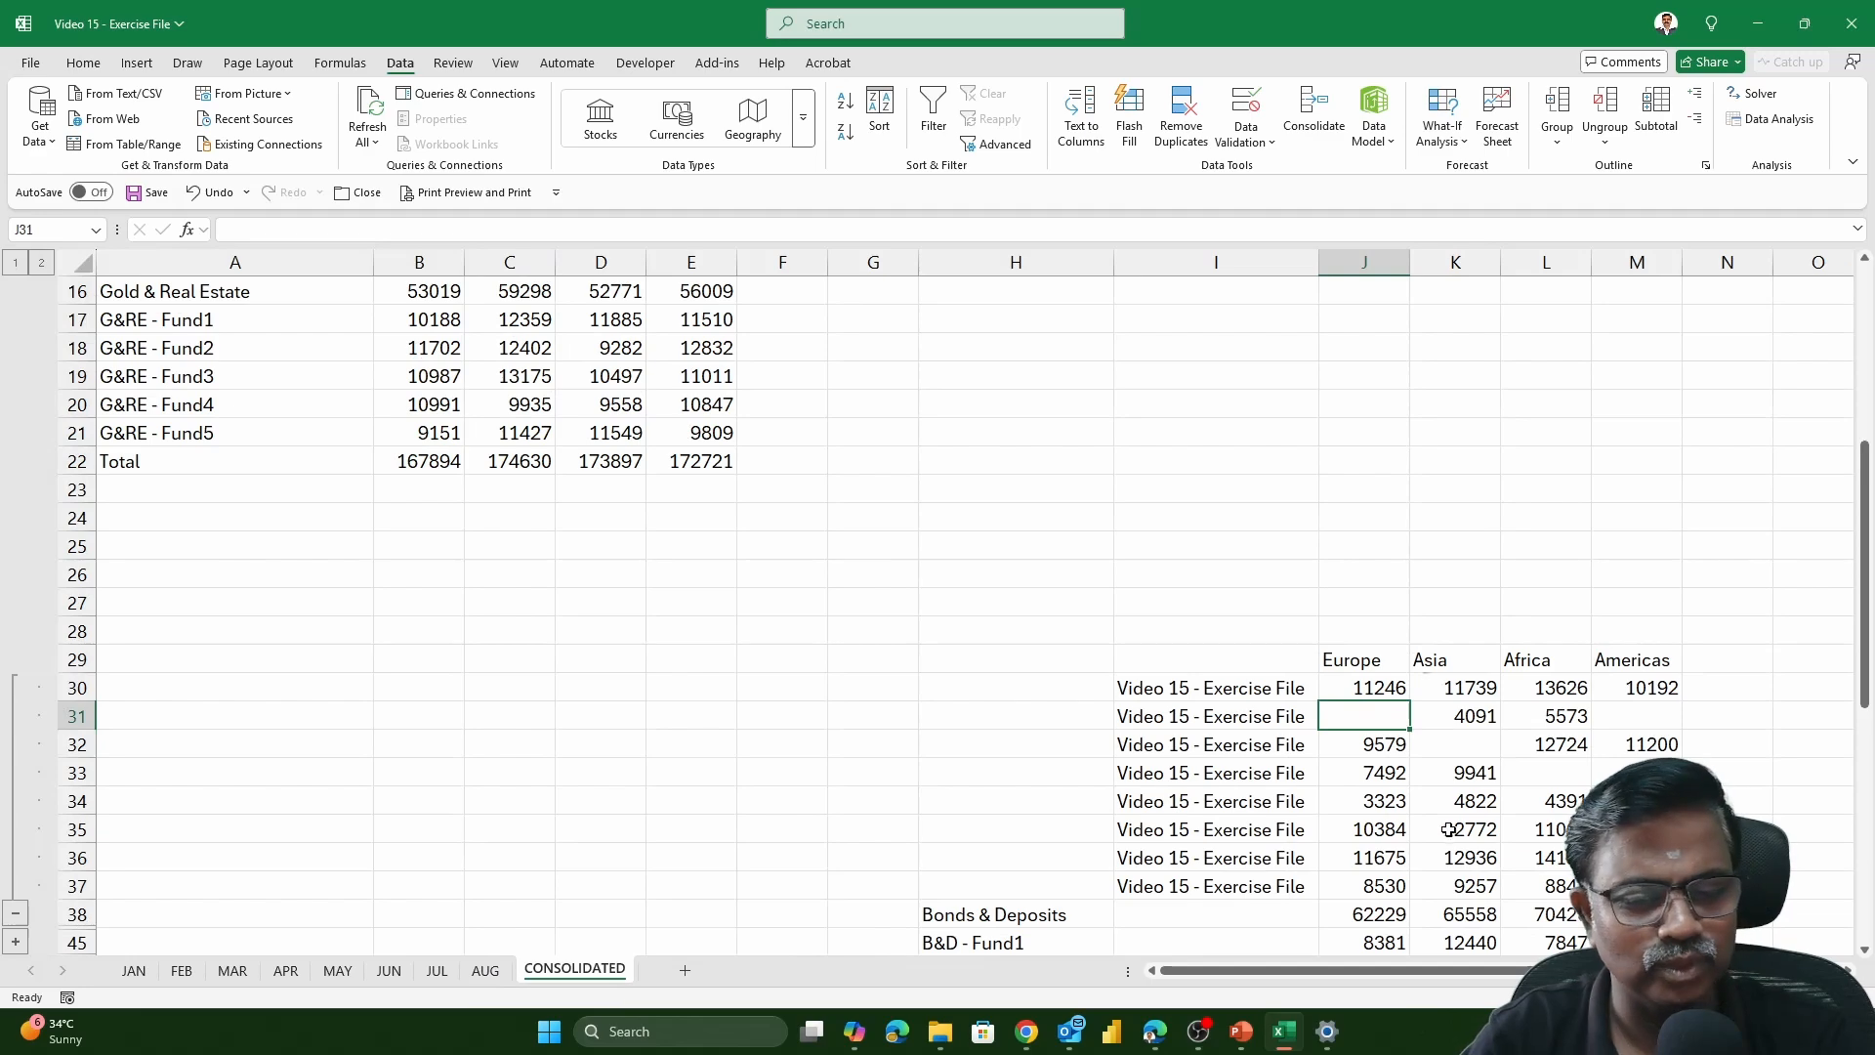
{"action": "left_click", "coordinate": [500, 976]}
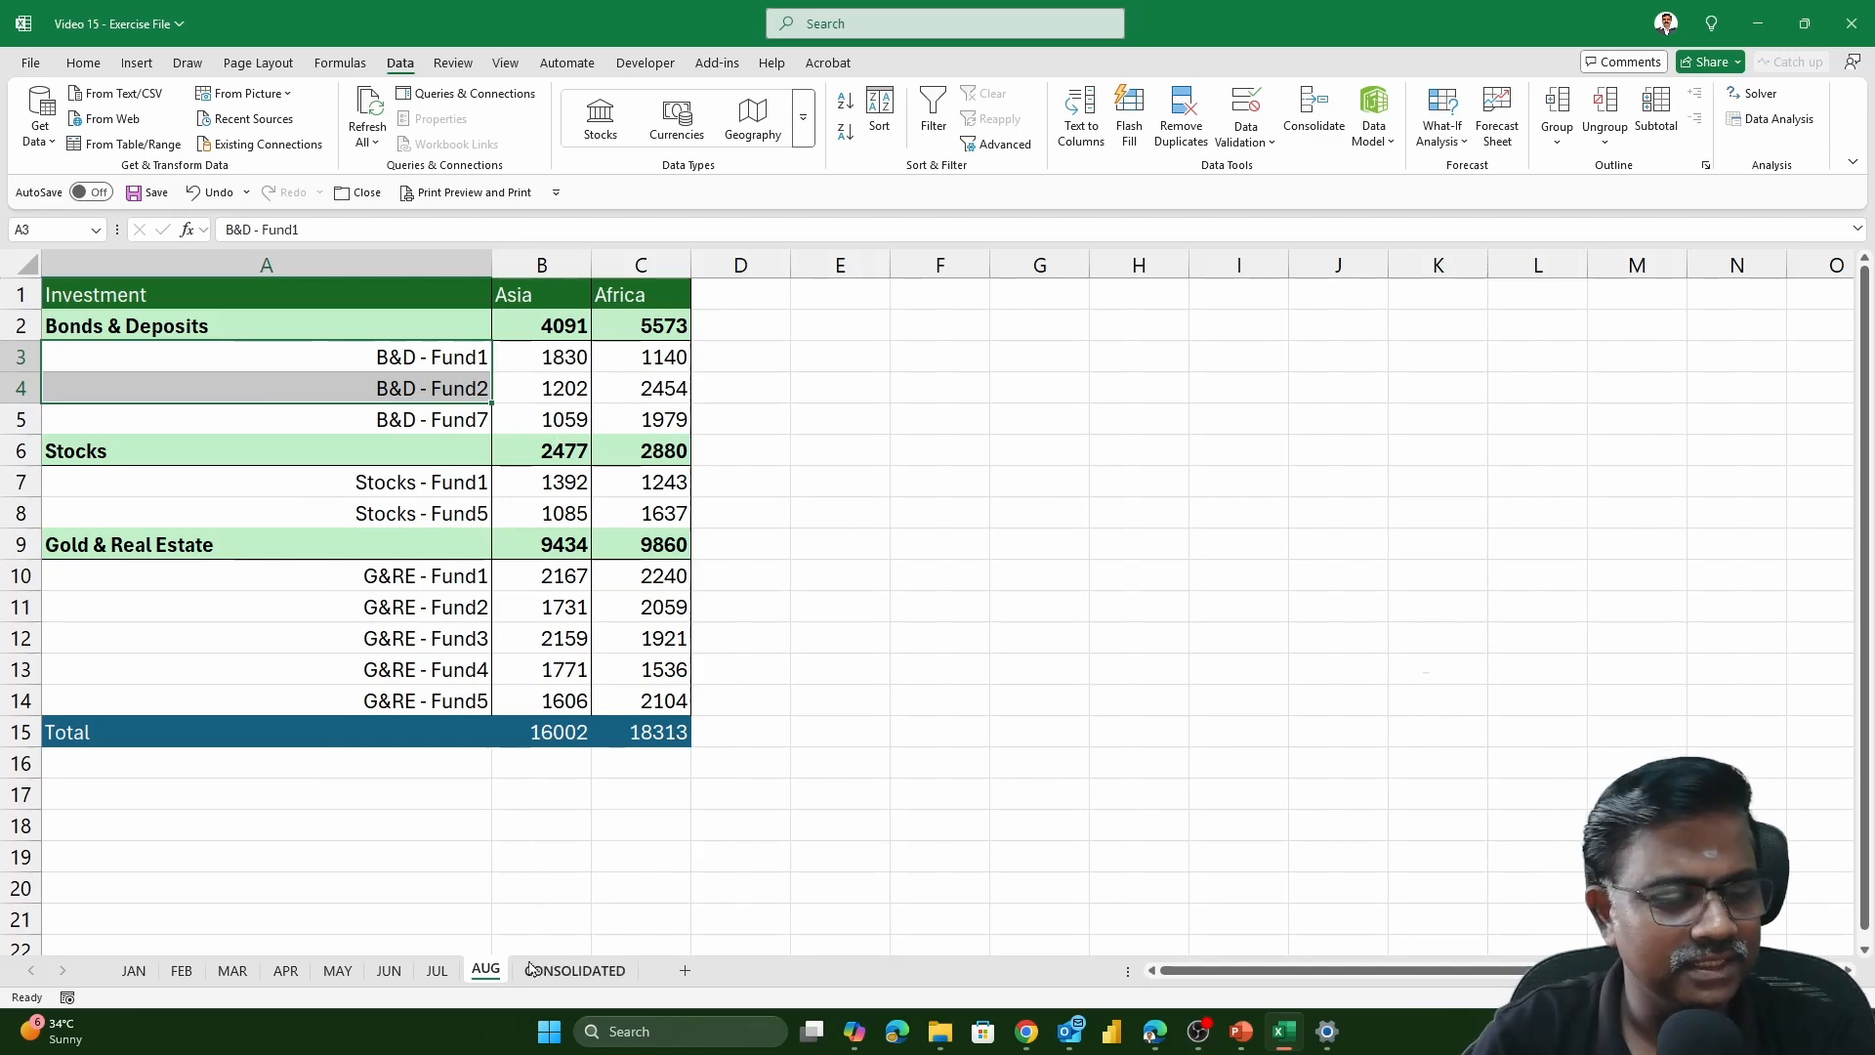
{"action": "left_click", "coordinate": [591, 969]}
{"action": "scroll", "coordinate": [1444, 716], "scroll_direction": "down", "scroll_amount": 2}
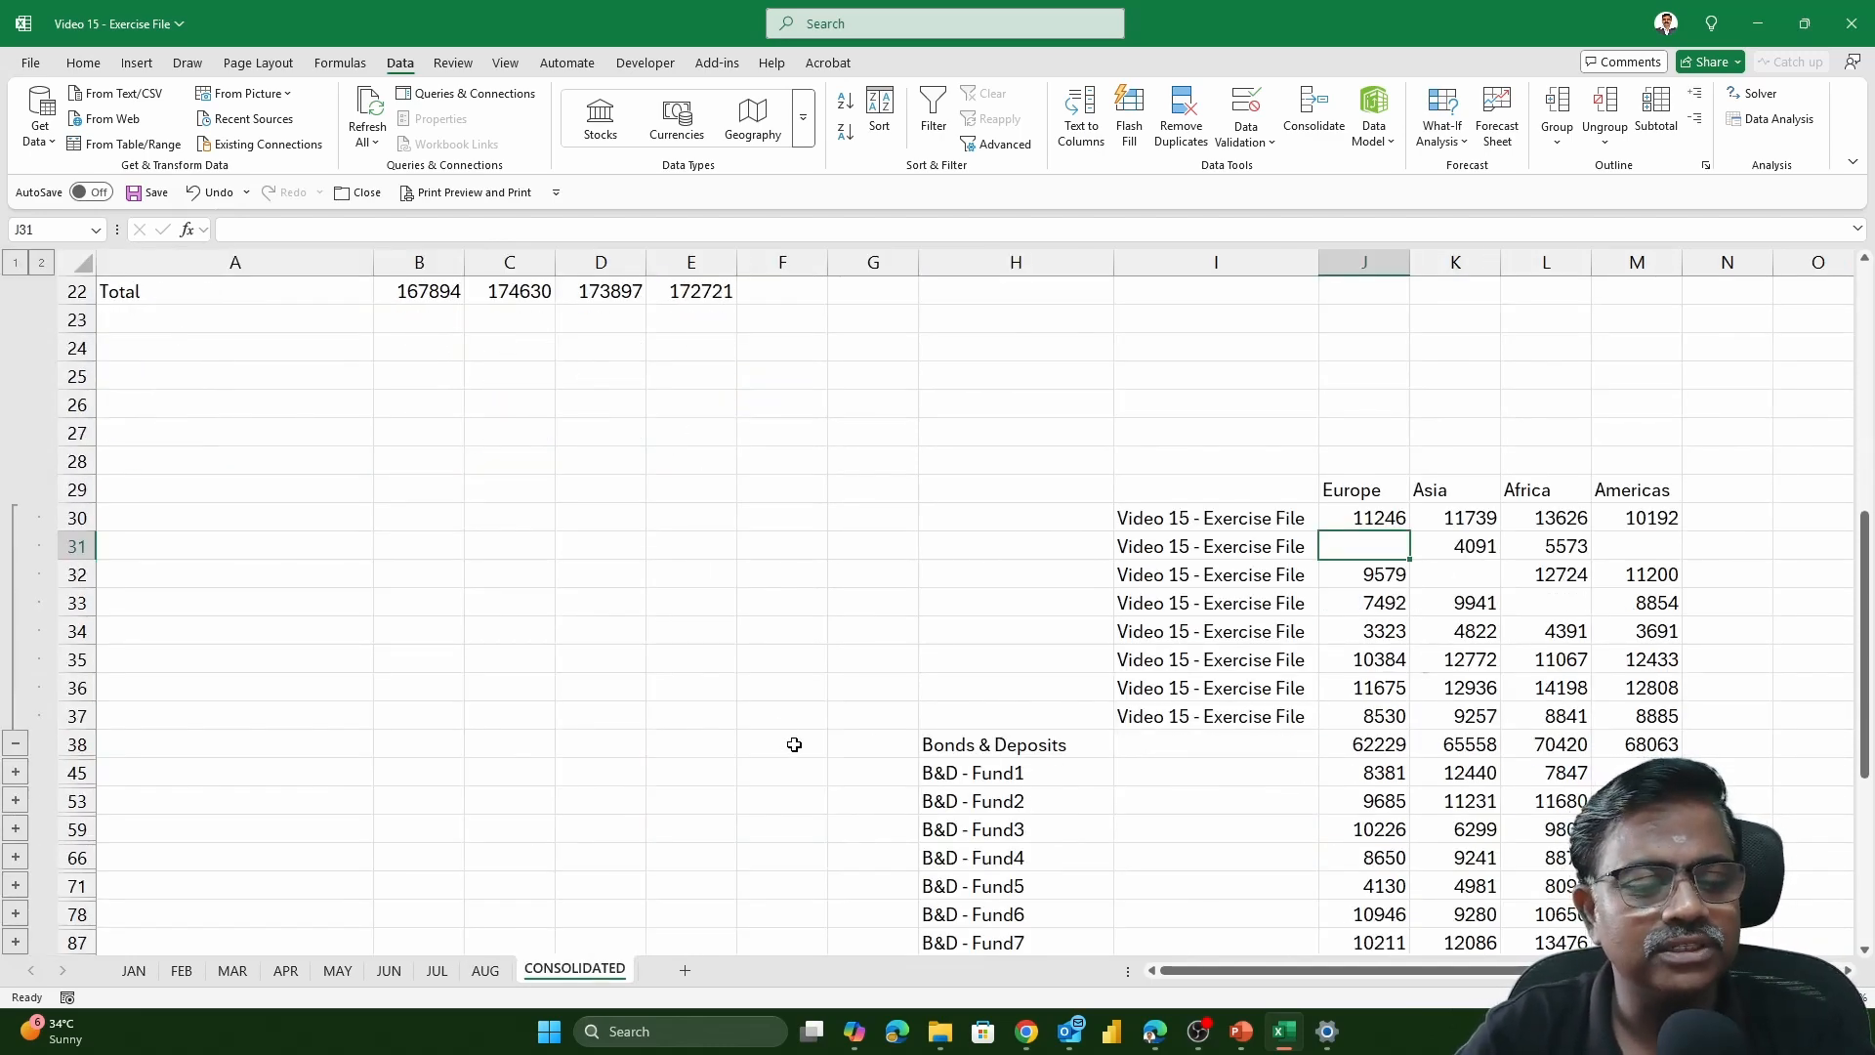
Collapse the Bonds & Deposits group and inspect the formulas in linked table cells J38, L38 and J66
{"action": "left_click", "coordinate": [14, 747]}
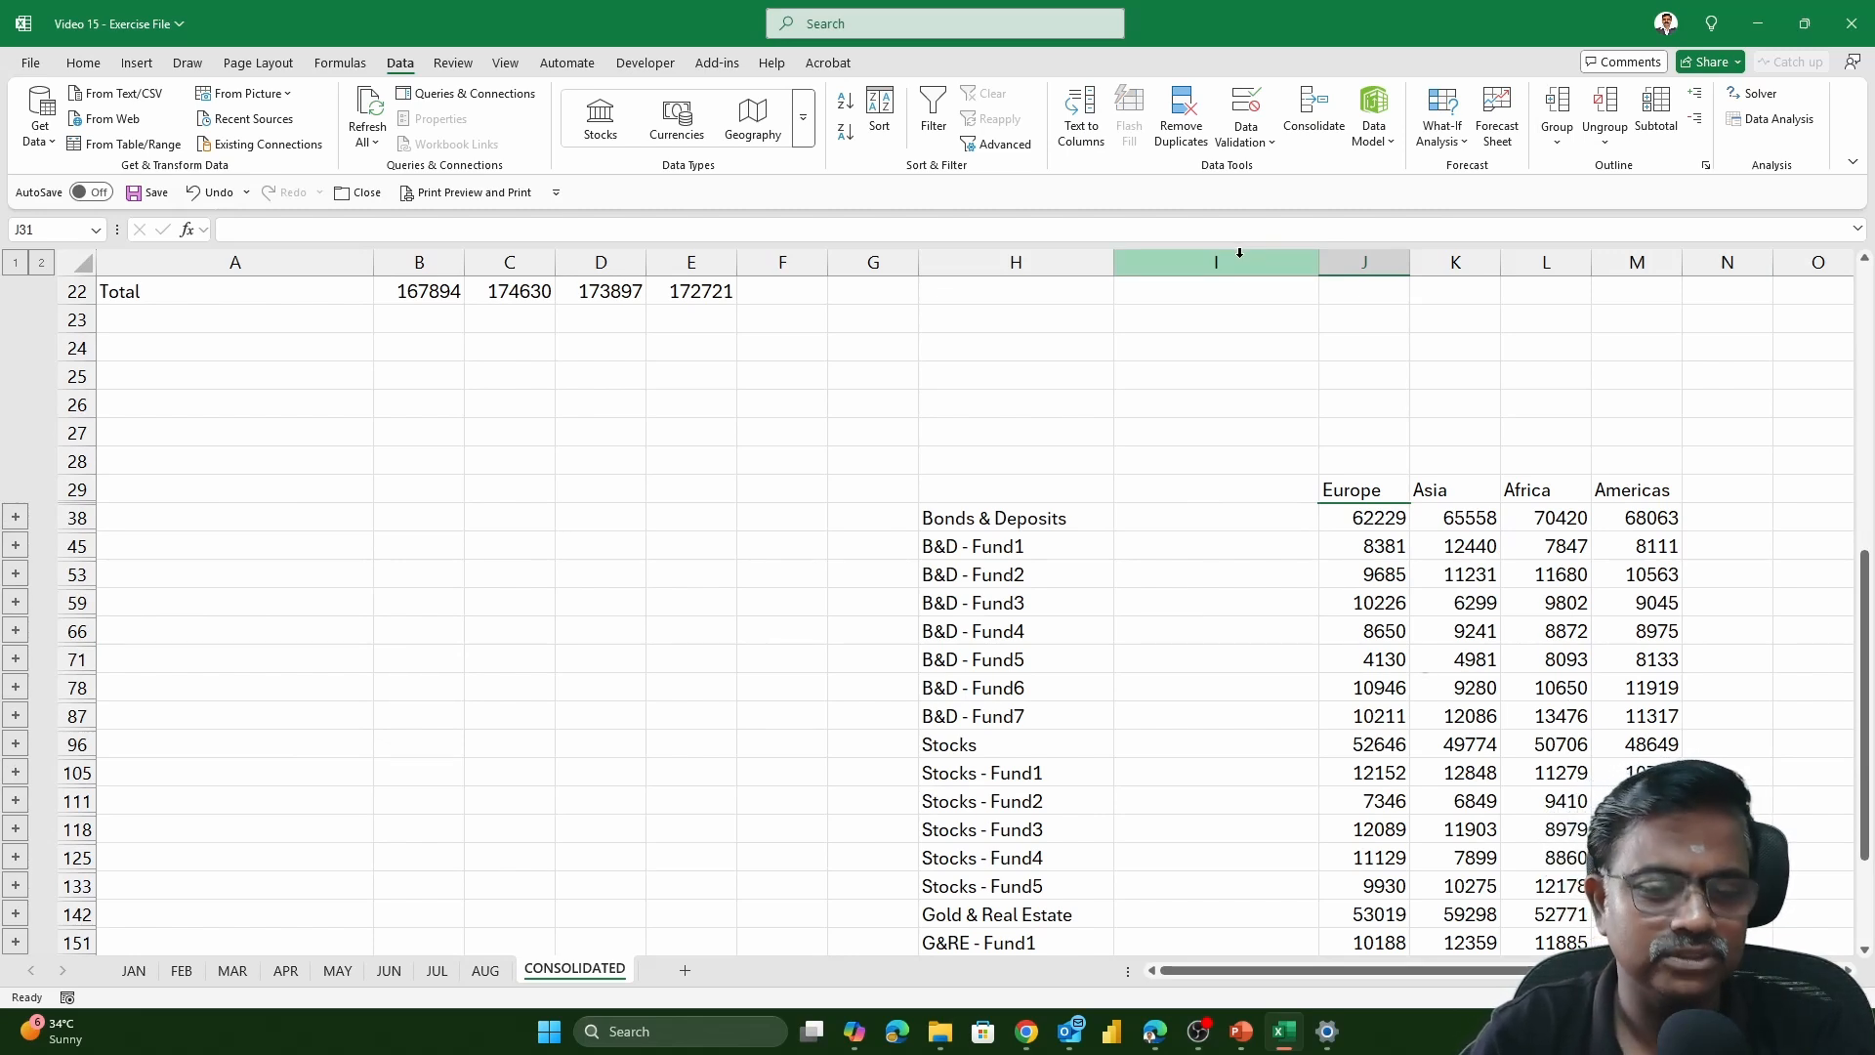
{"action": "left_click", "coordinate": [1385, 525]}
{"action": "key", "text": "alt+equal"}
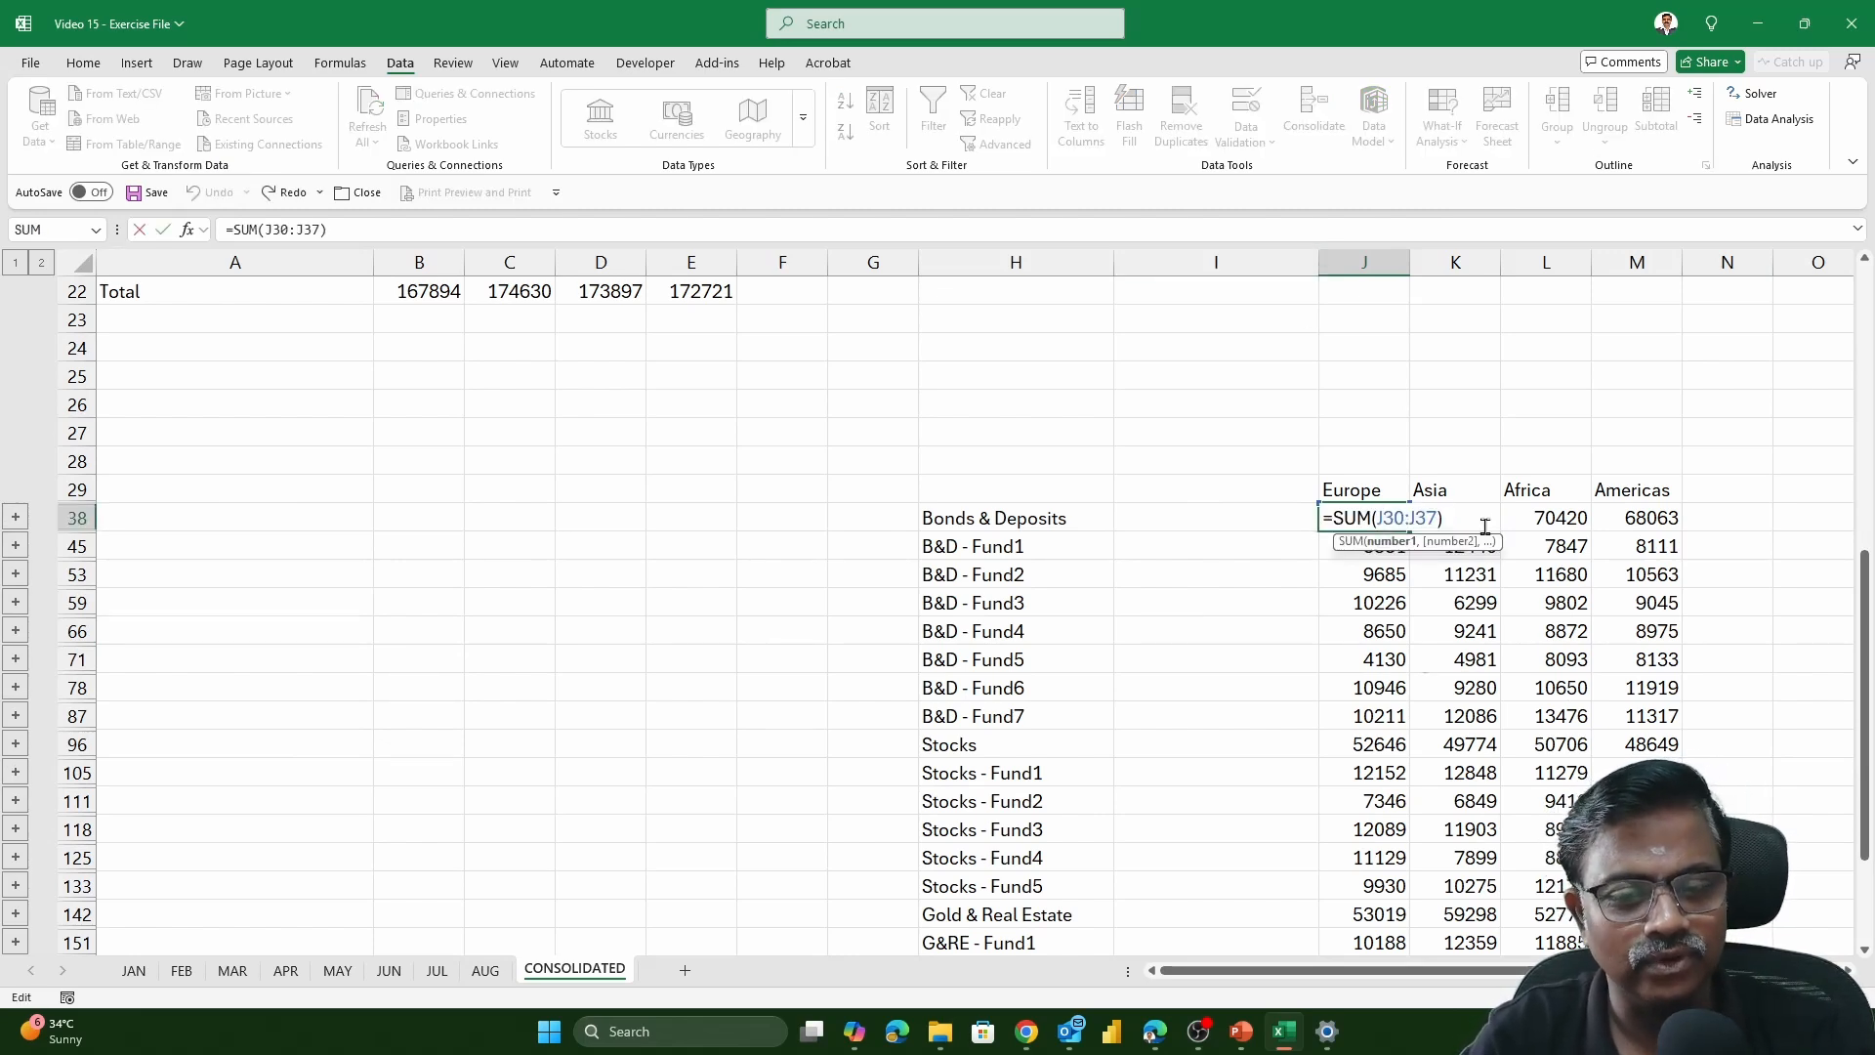
{"action": "key", "text": "ctrl+Return"}
{"action": "left_click", "coordinate": [1526, 518]}
{"action": "key", "text": "alt+equal"}
{"action": "key", "text": "ctrl+Return"}
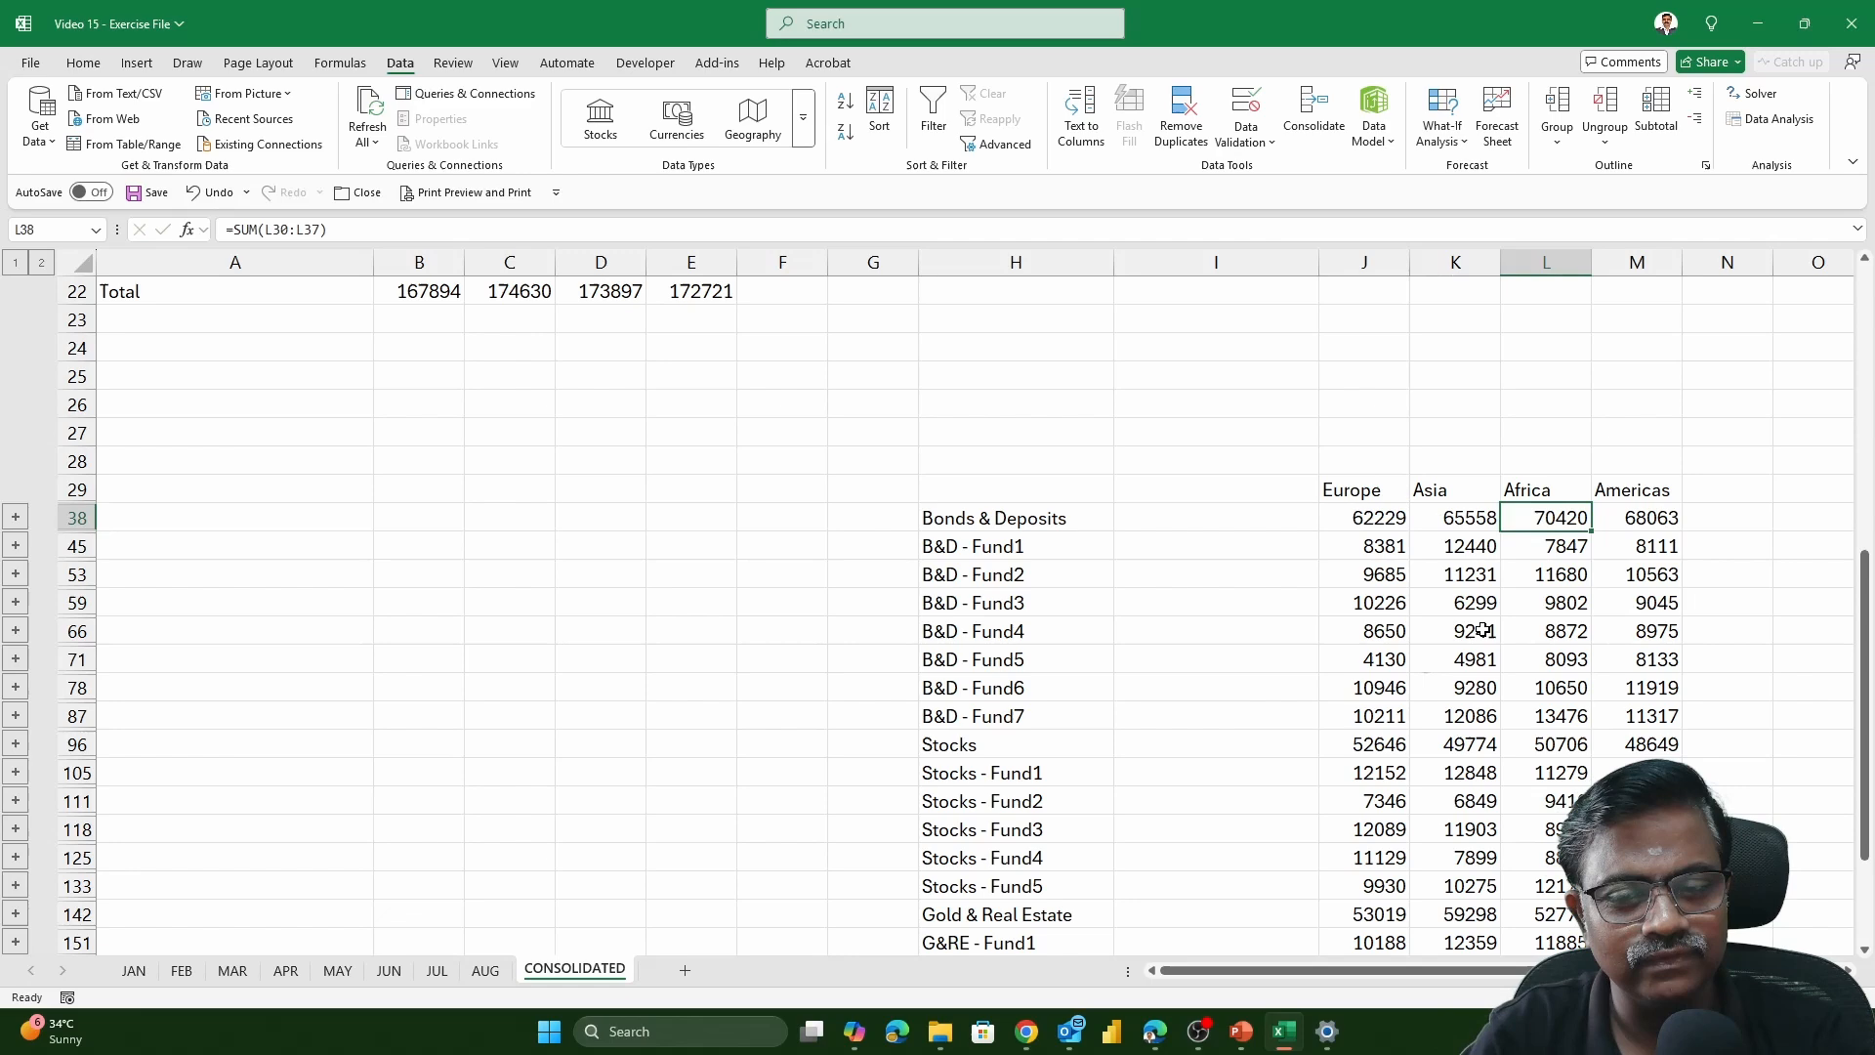
{"action": "left_click", "coordinate": [1399, 637]}
{"action": "key", "text": "alt+equal"}
{"action": "key", "text": "ctrl+Return"}
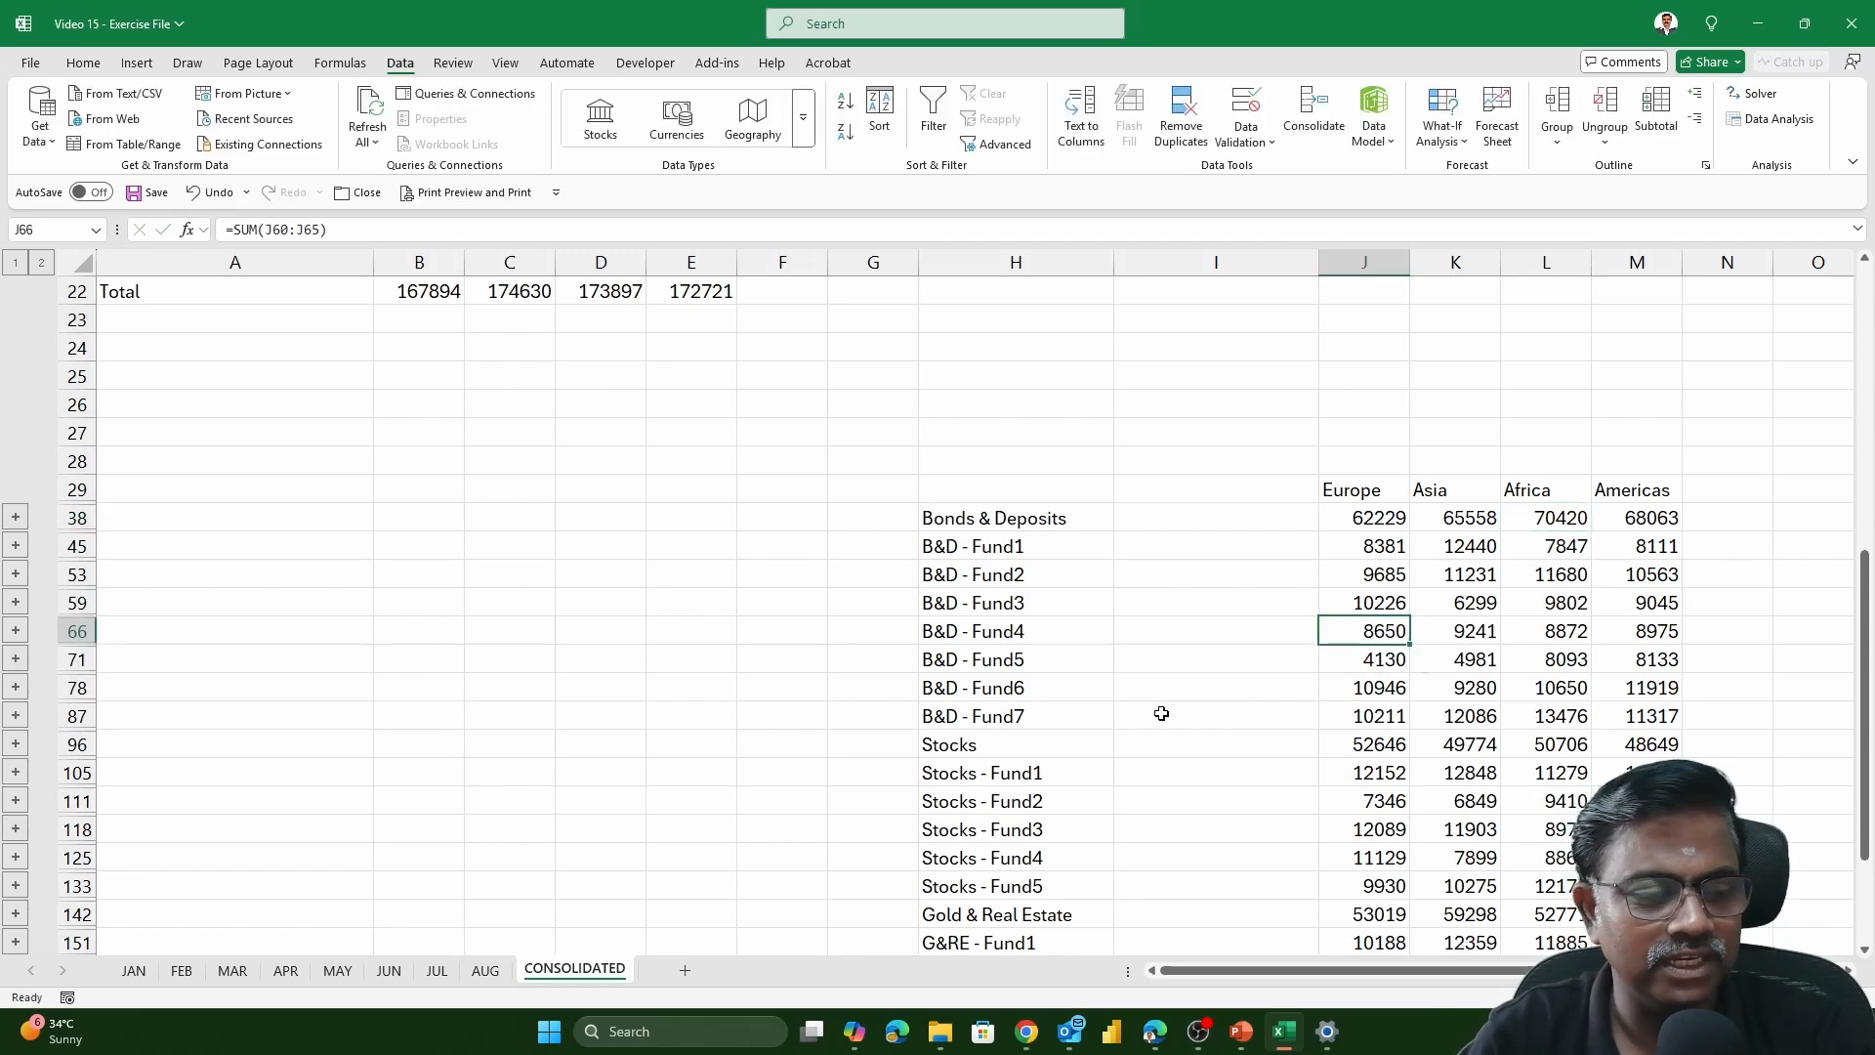
Compare the JUN and JUL source tables with the linked and unlinked tables on the CONSOLIDATED sheet
{"action": "left_click", "coordinate": [383, 972]}
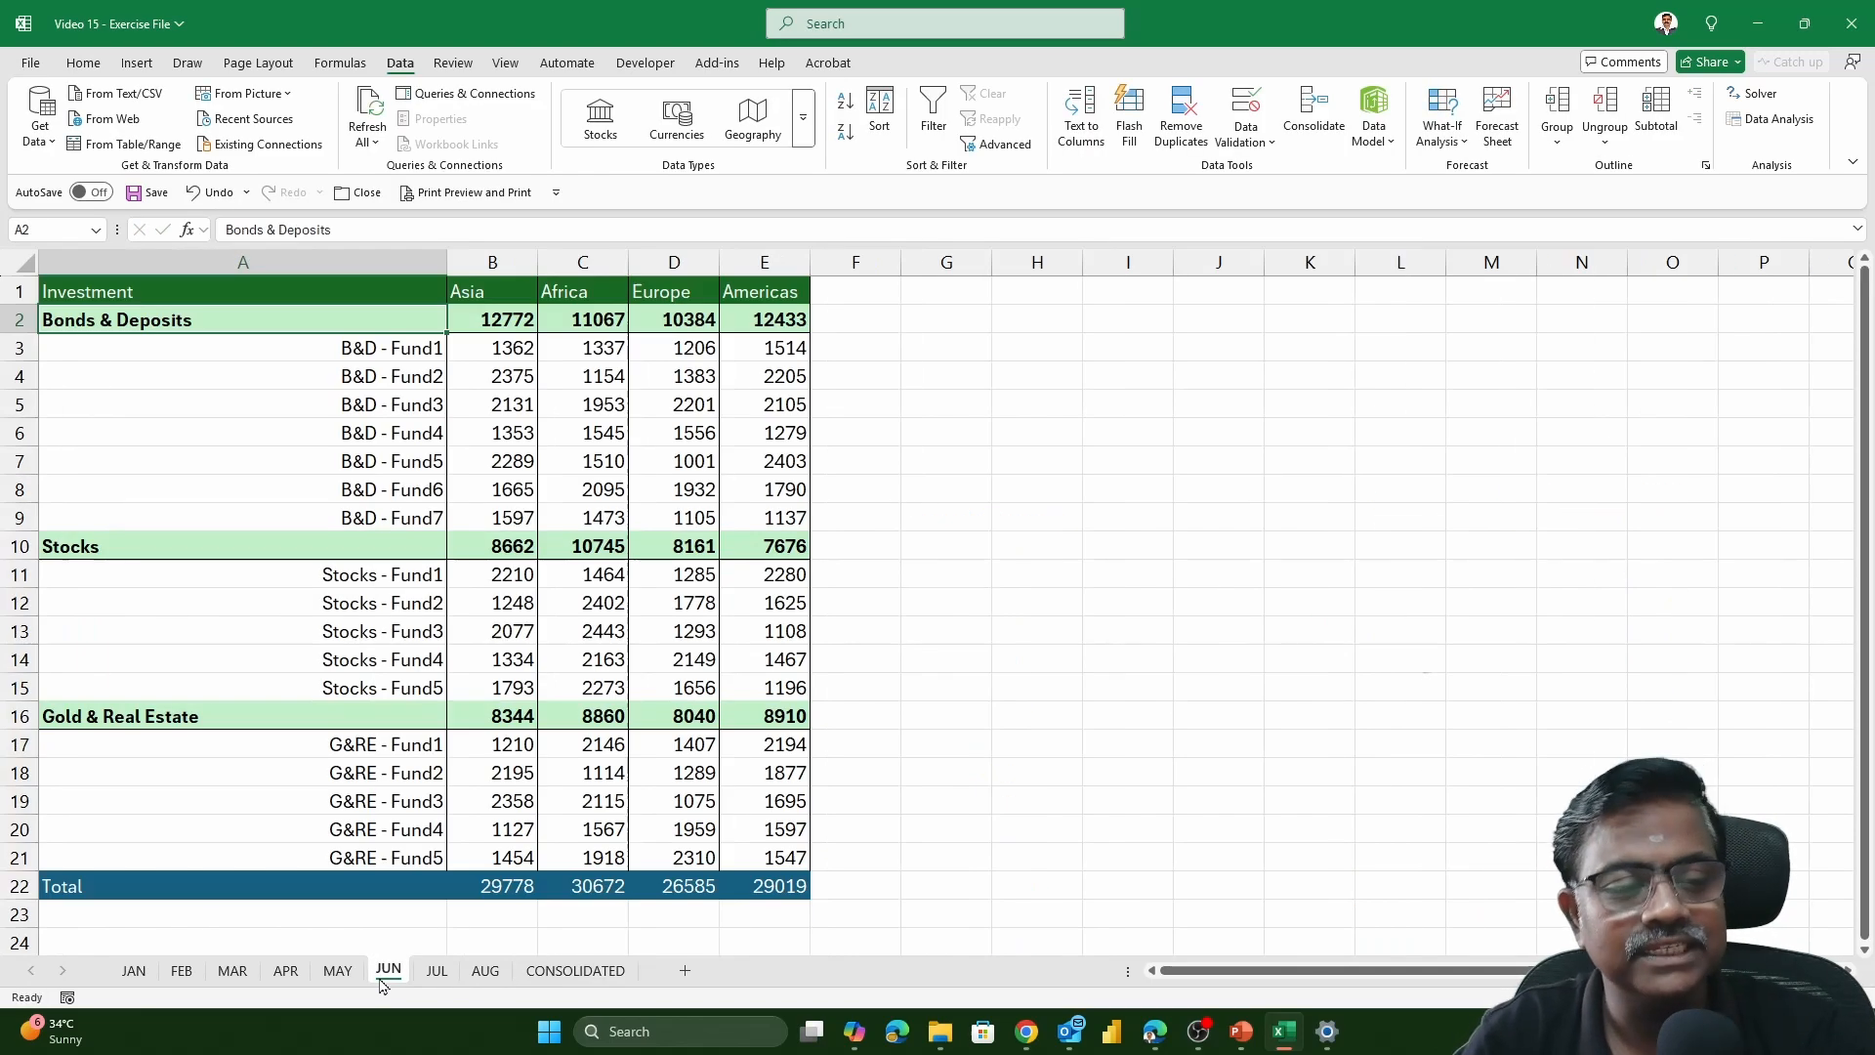
{"action": "left_click", "coordinate": [580, 971]}
{"action": "left_click", "coordinate": [436, 971]}
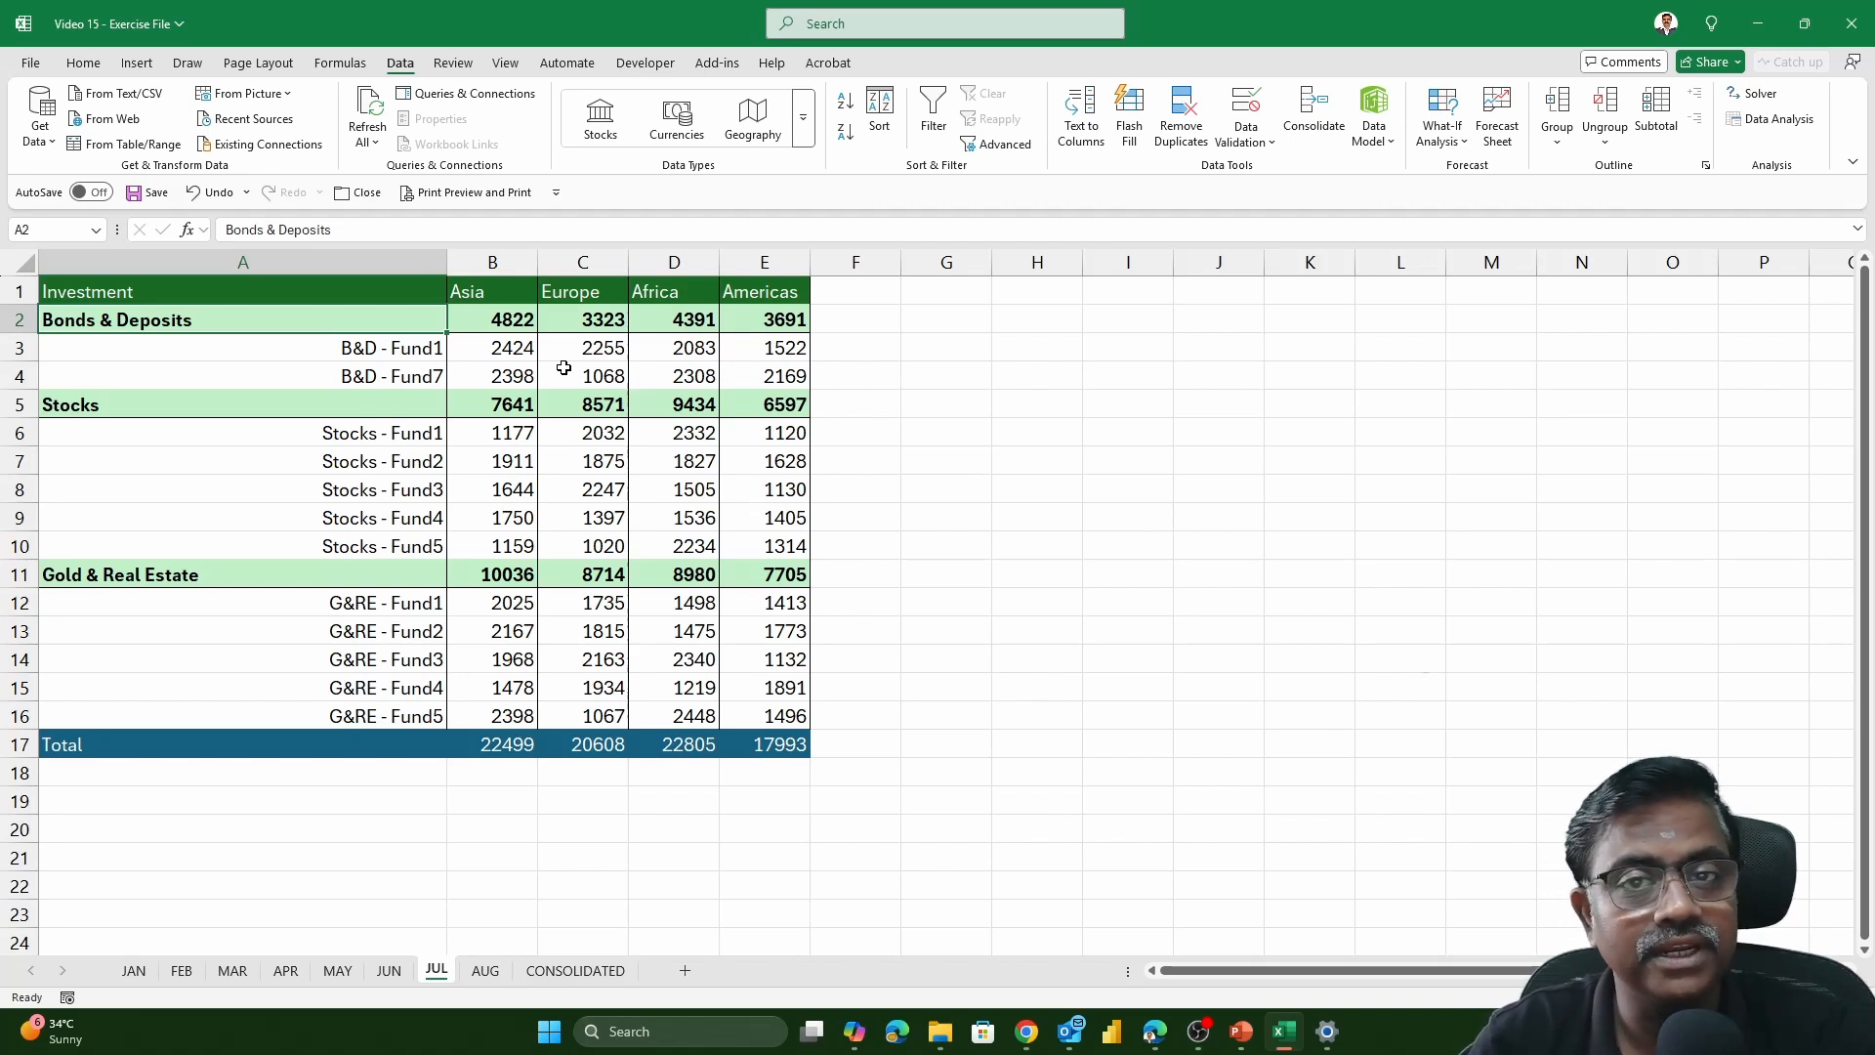
{"action": "left_click", "coordinate": [584, 979]}
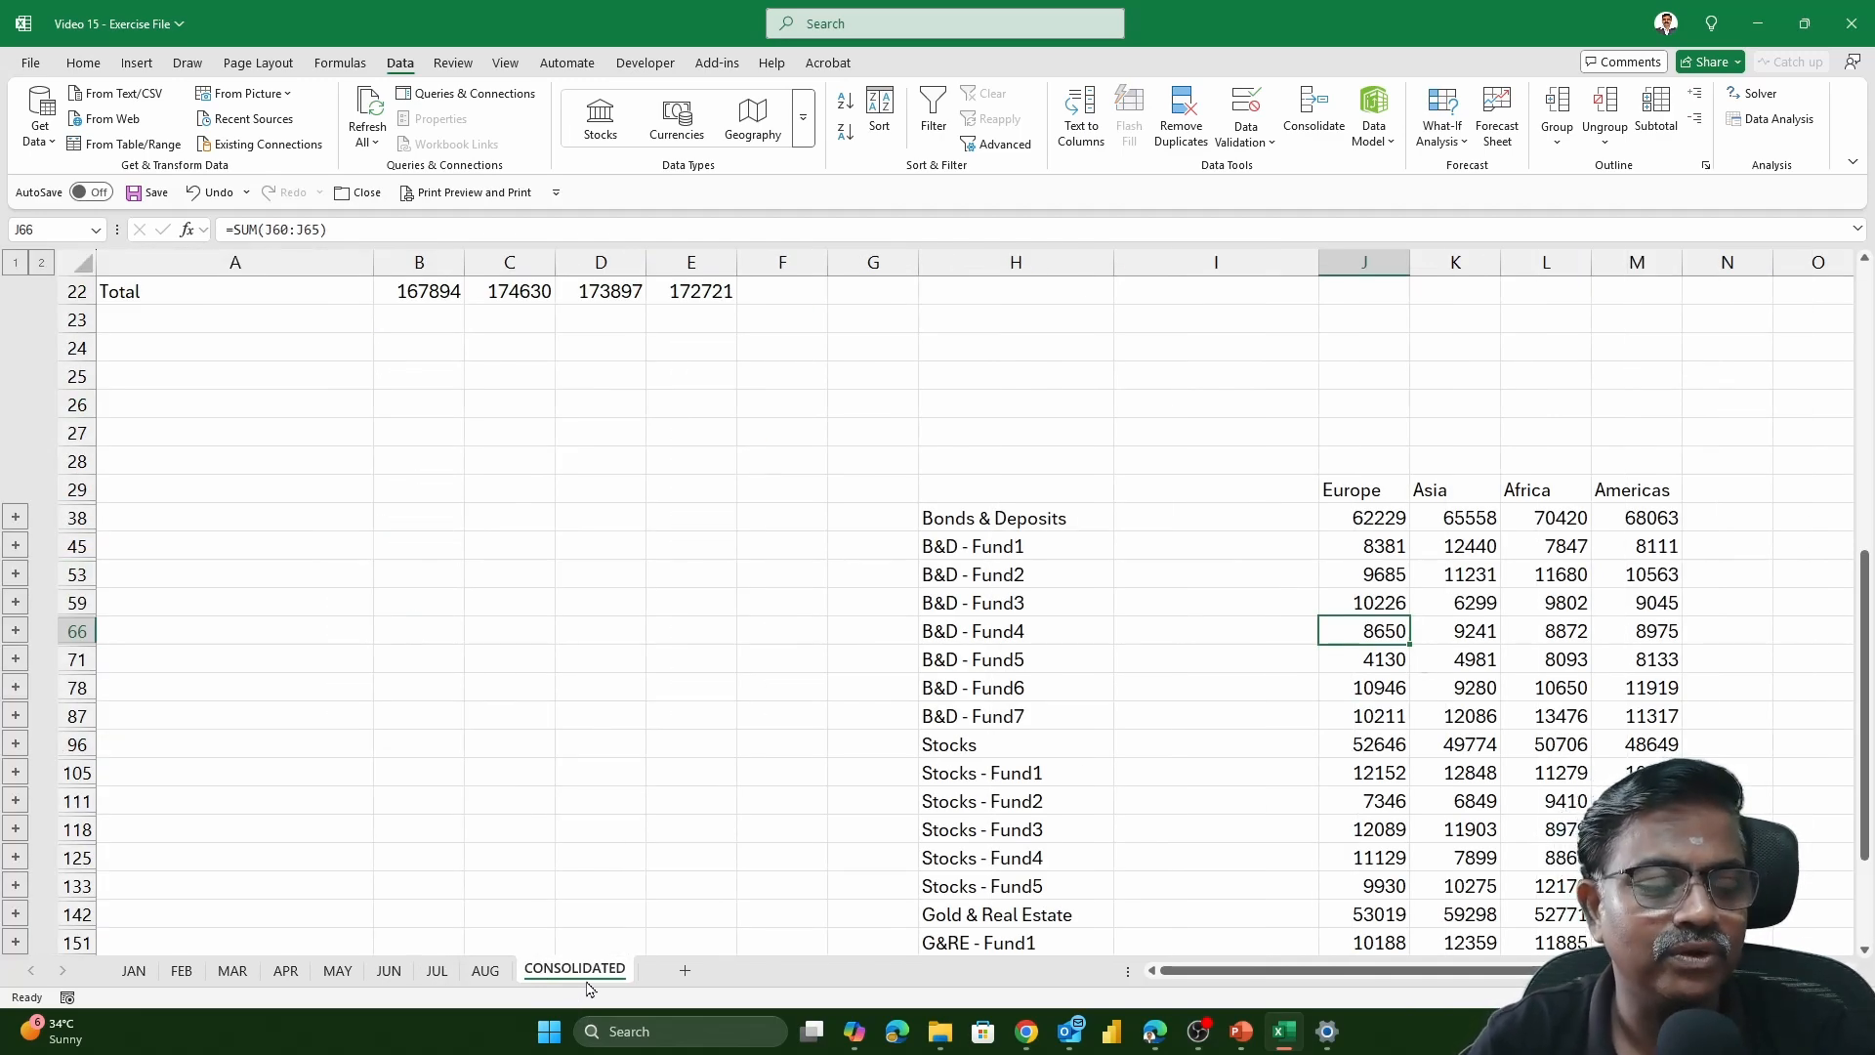
{"action": "left_click", "coordinate": [387, 970]}
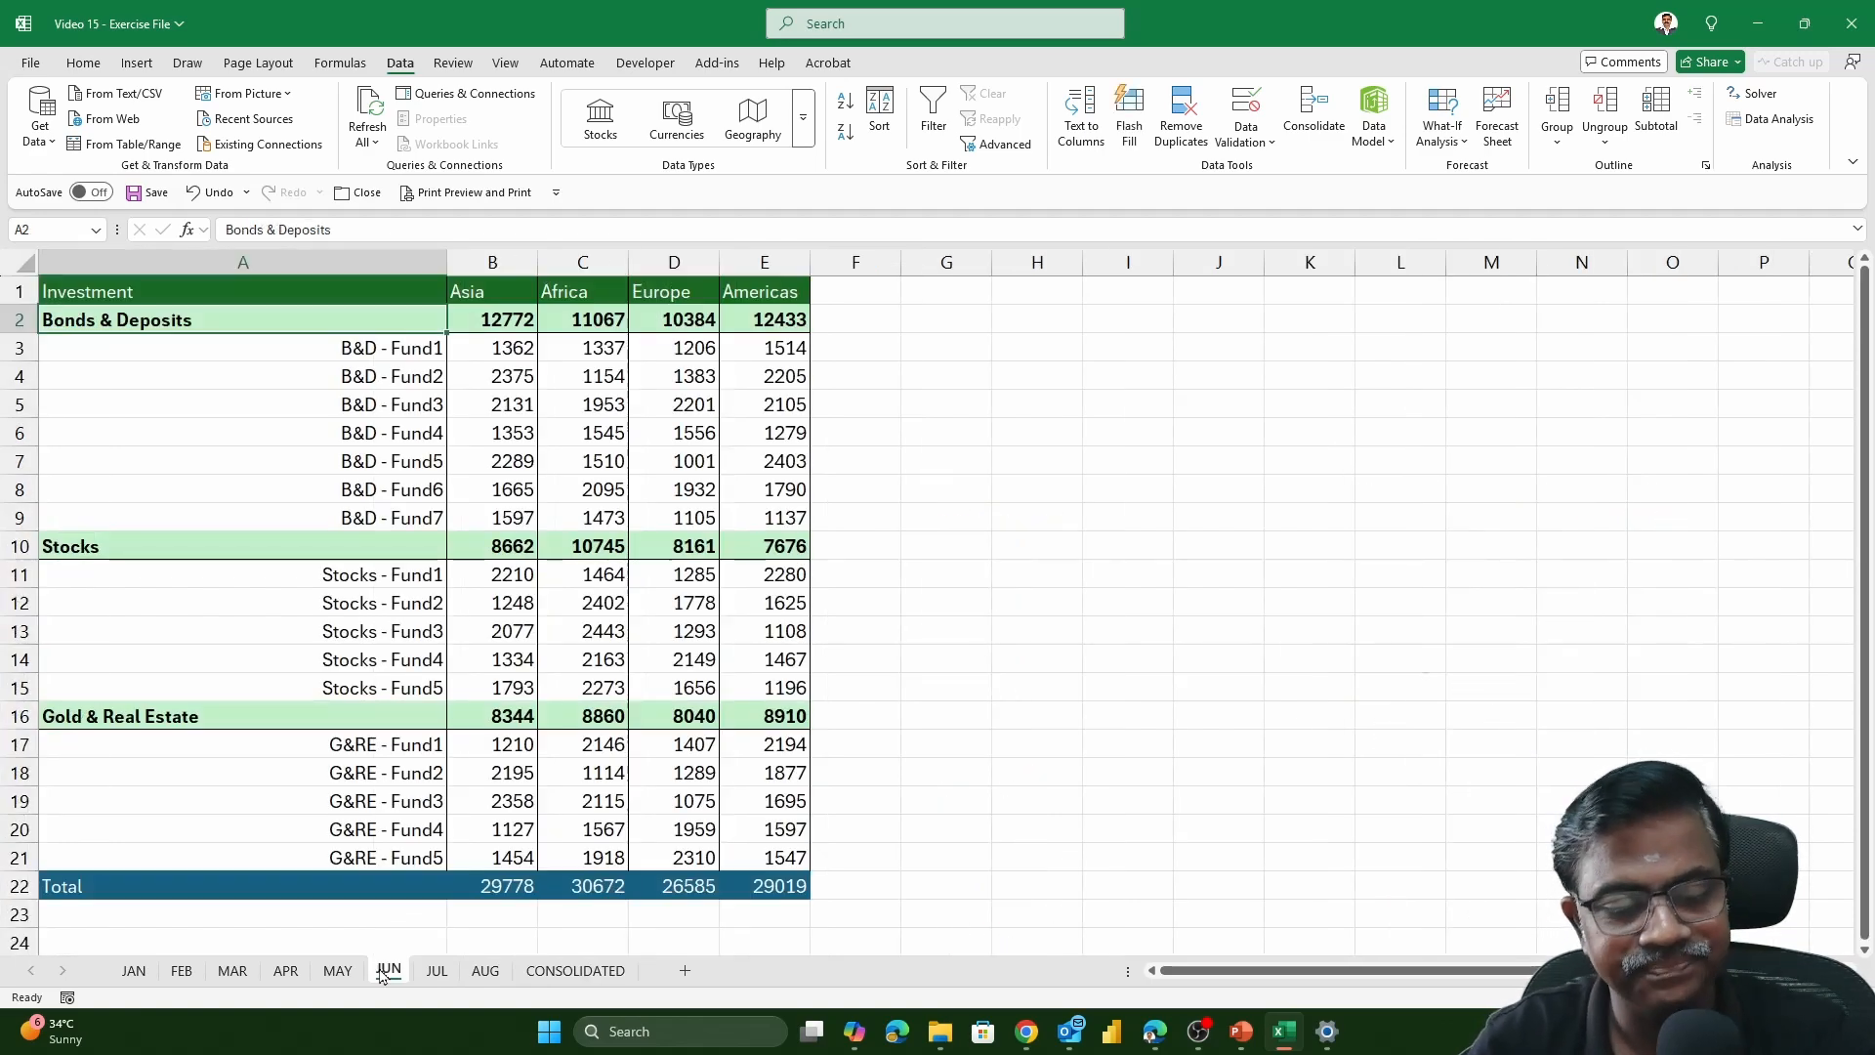
{"action": "left_click", "coordinate": [545, 977]}
{"action": "scroll", "coordinate": [865, 796], "scroll_direction": "up", "scroll_amount": 15}
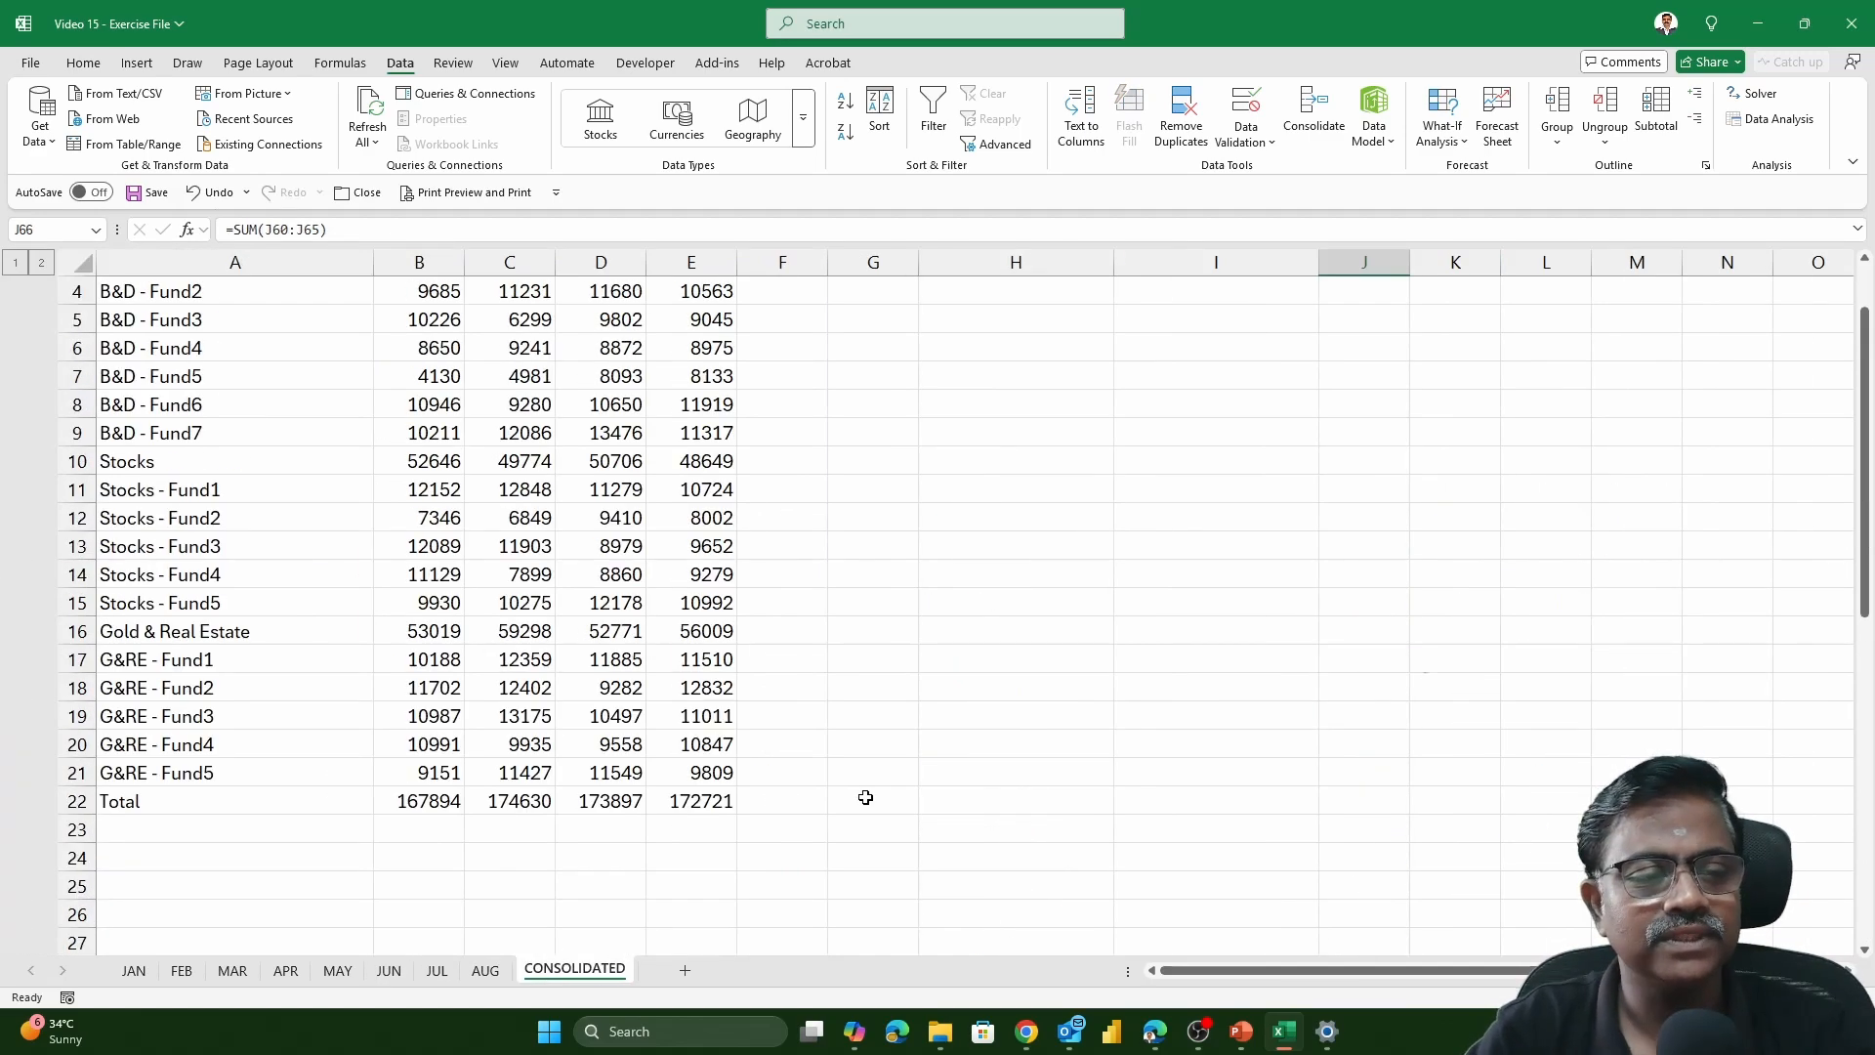